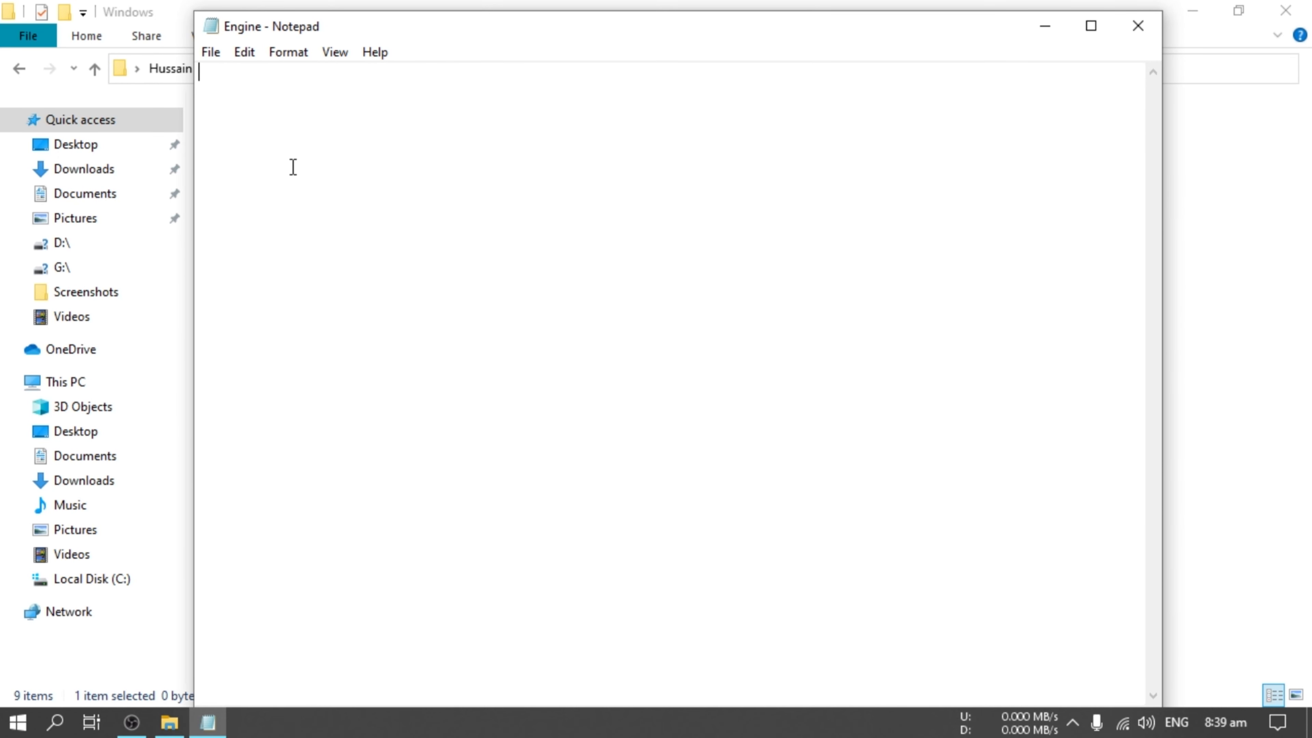
Add [HTTP] HttpTimeout, HttpConnectionTimeout, HttpReceiveTimeout and HttpSendTimeout=10, plus [Portal.BuildPatch] ChunkDownloads=3, ChunkRetries=20 and RetryTime=0.5, to the Engine file; save and close it
{"action": "type", "text": "[HTTP] HttpTimeout=10 HttpConnectionTimeout=10 HttpReceiveTimeout=10 HttpSendTimeout=10  [Portal.BuildPatch] ChunkDownloads=3 ChunkRetries=20 RetryTime=0.5"}
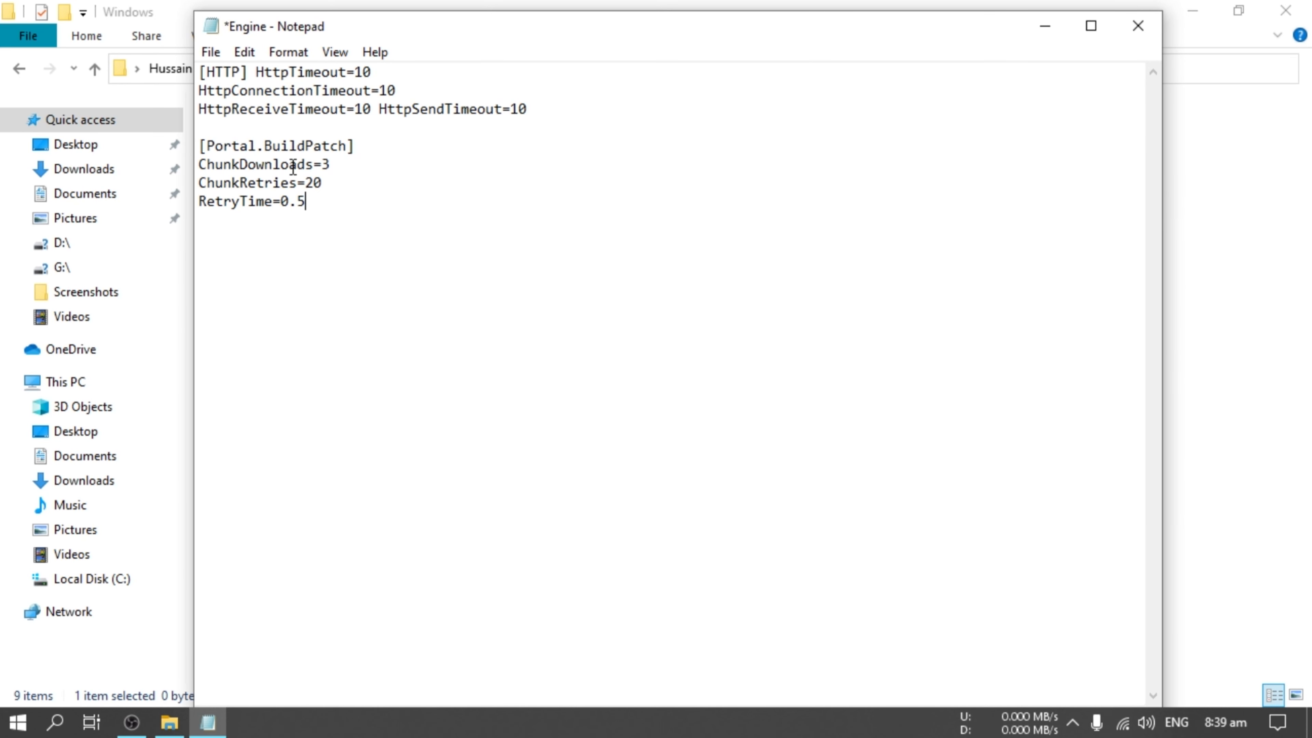
{"action": "left_click", "coordinate": [211, 52]}
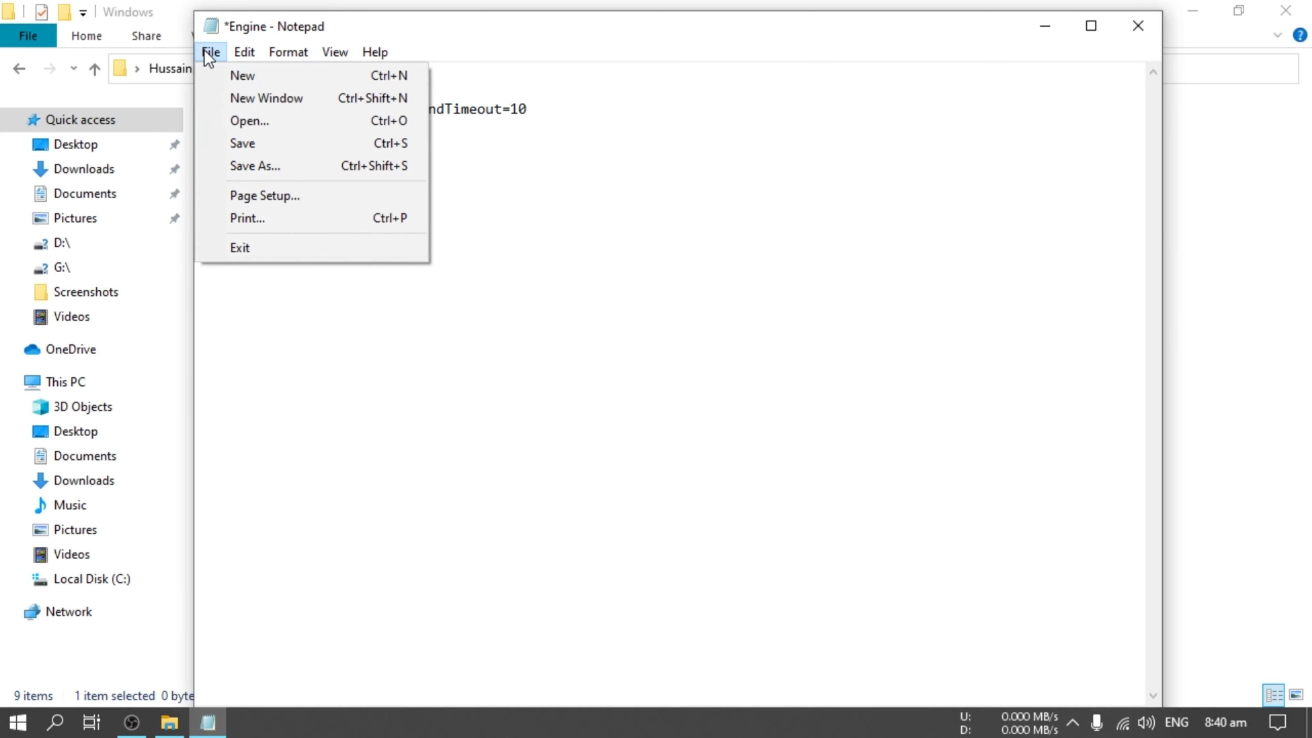
{"action": "left_click", "coordinate": [258, 140]}
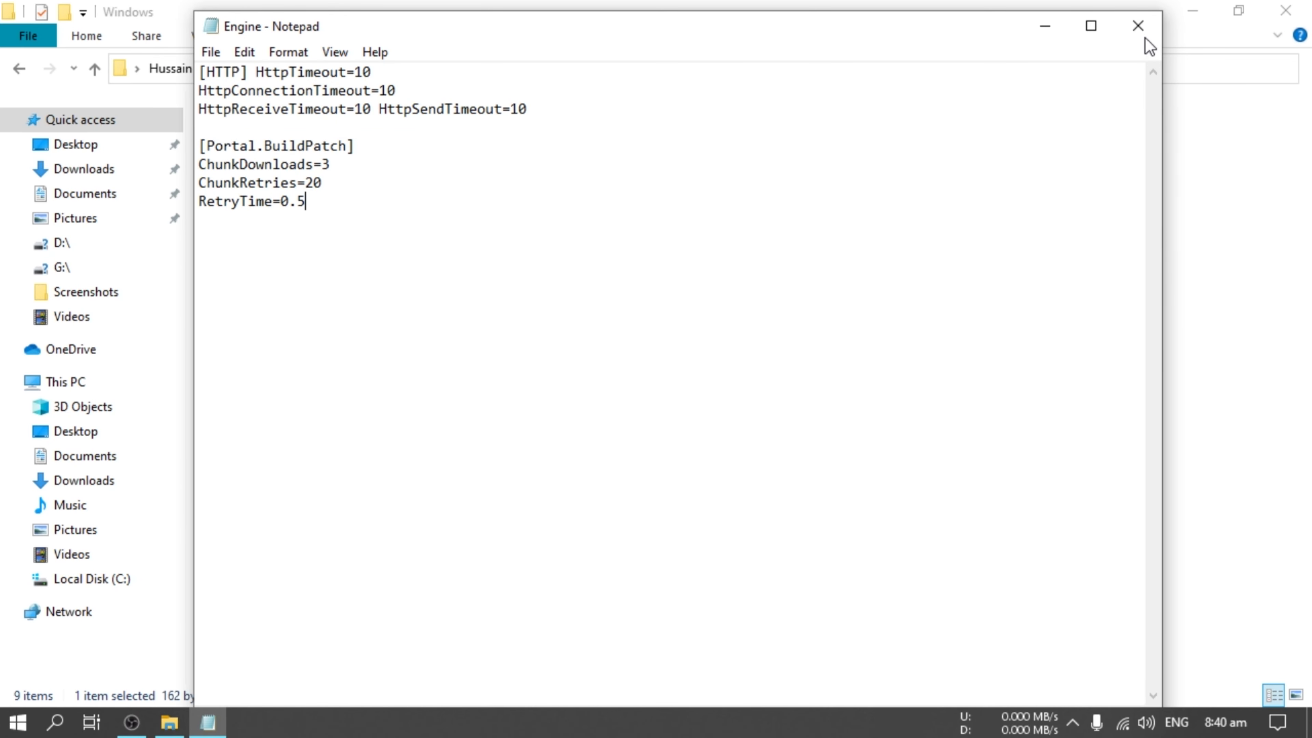
{"action": "left_click", "coordinate": [1138, 25]}
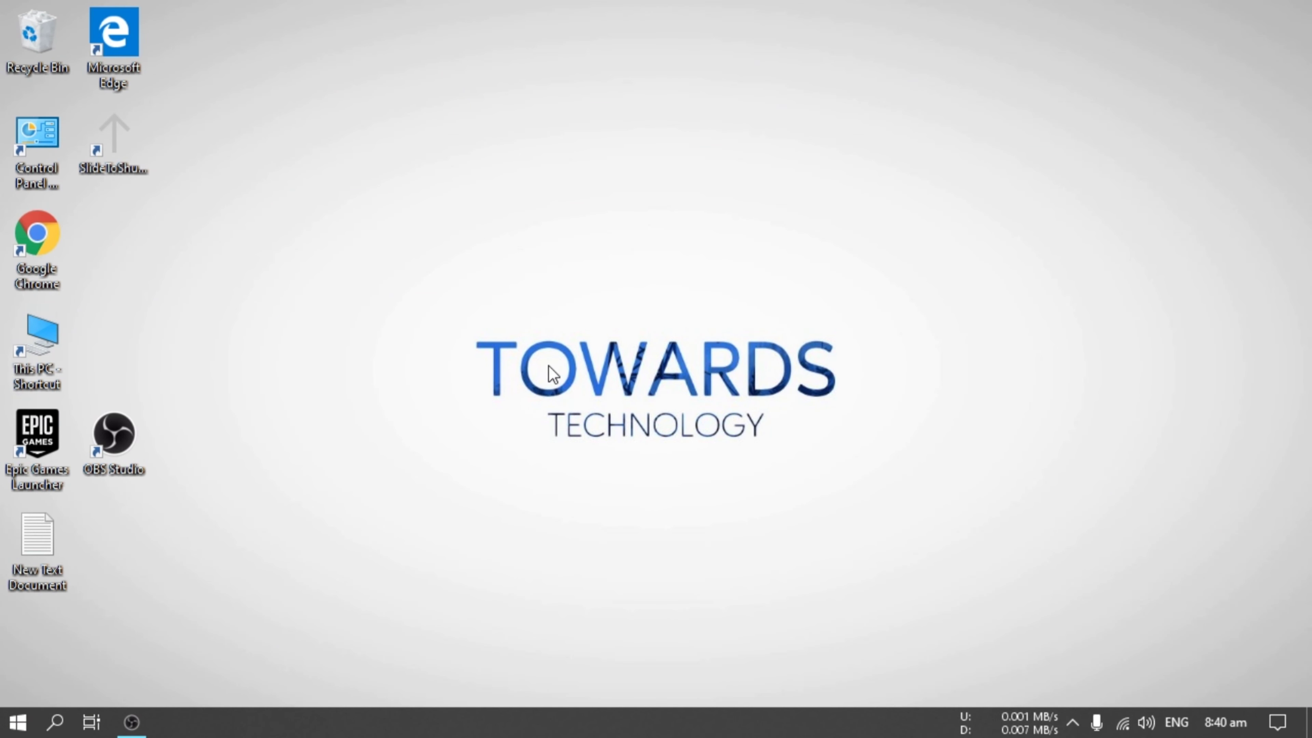
Search Windows for "defender" and open Windows Defender Firewall with Advanced Security
{"action": "left_click", "coordinate": [17, 722]}
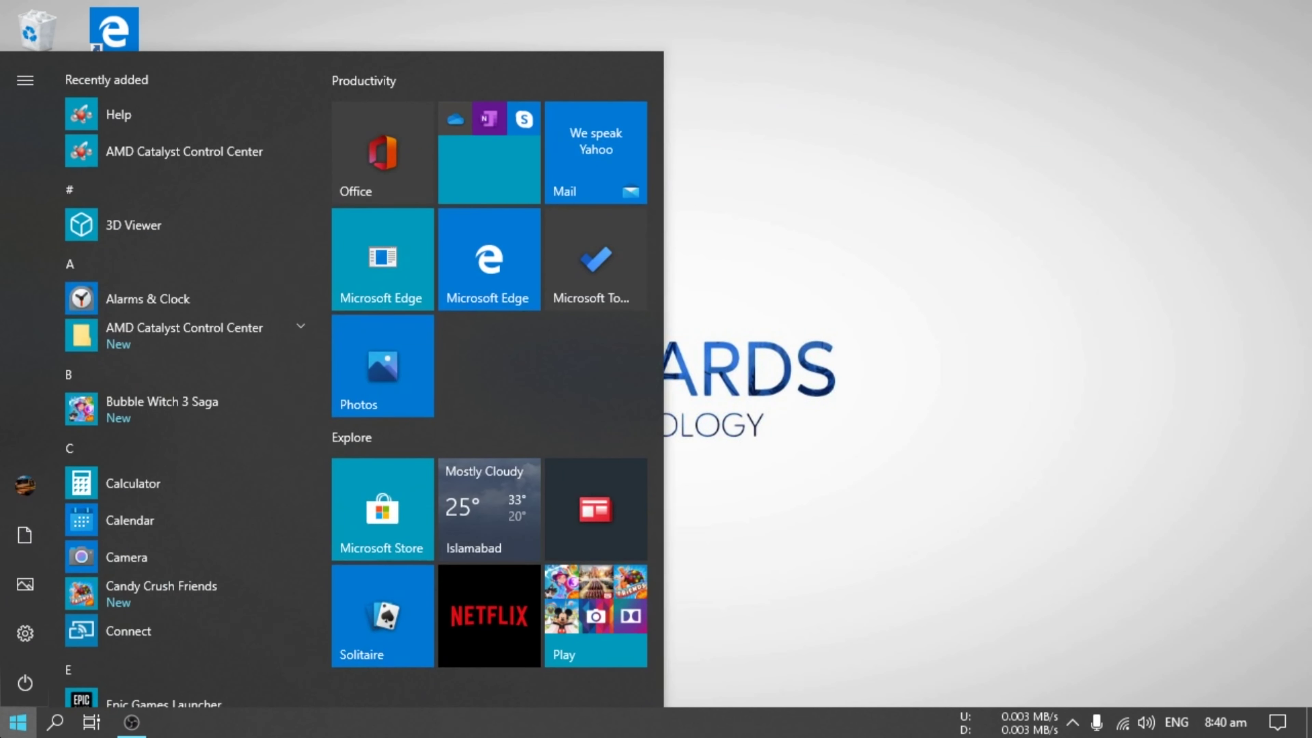
{"action": "type", "text": "d"}
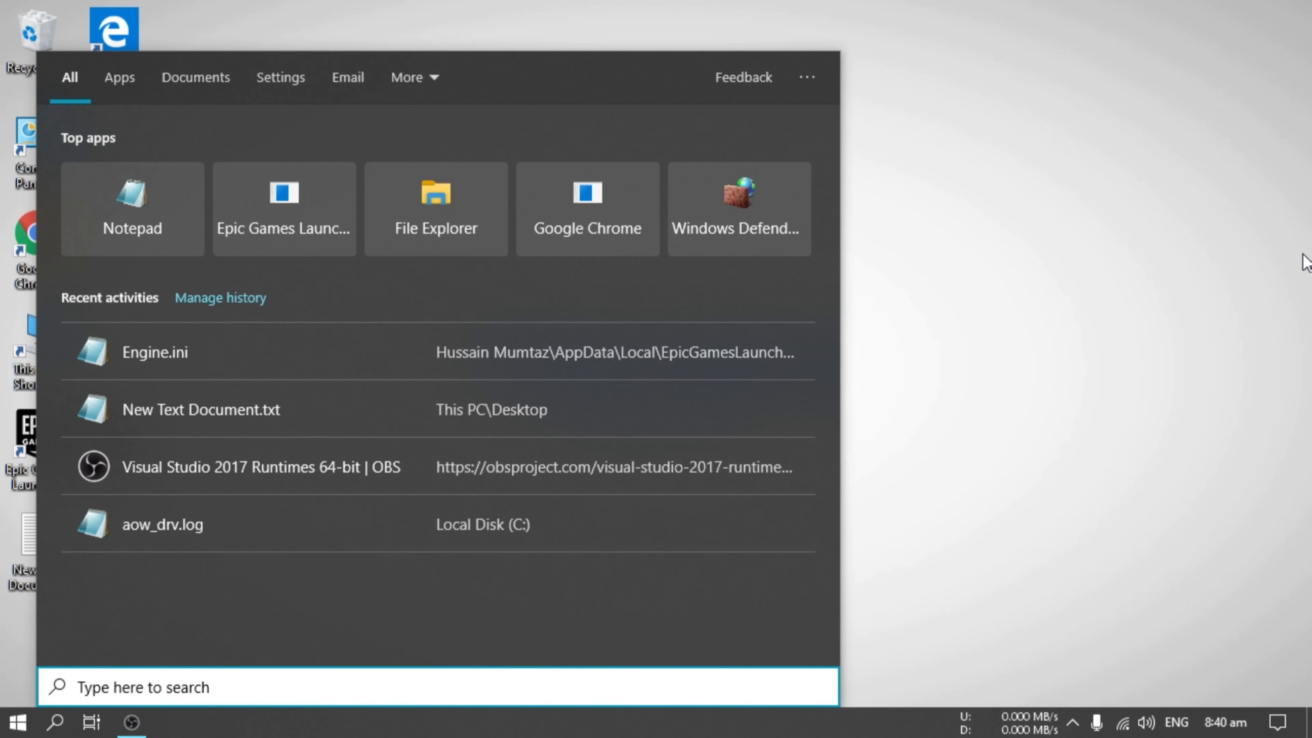
{"action": "type", "text": "efen"}
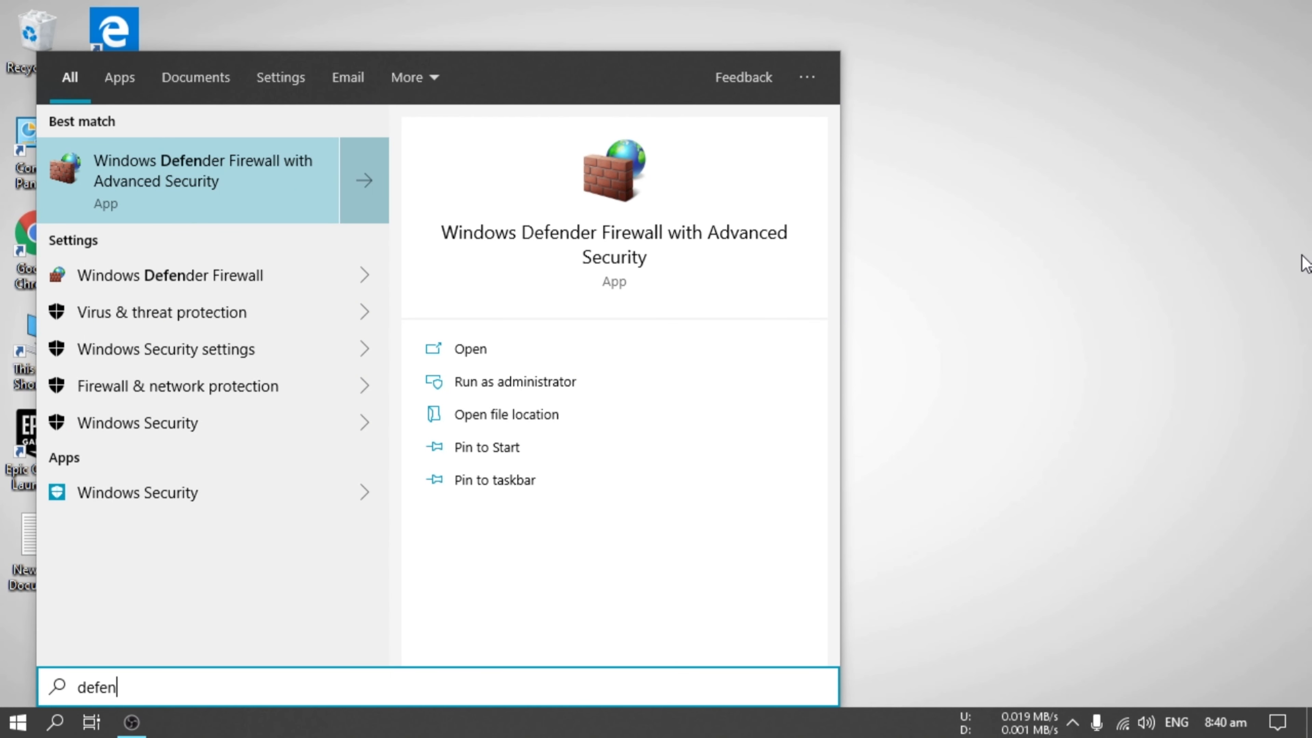
{"action": "type", "text": "der"}
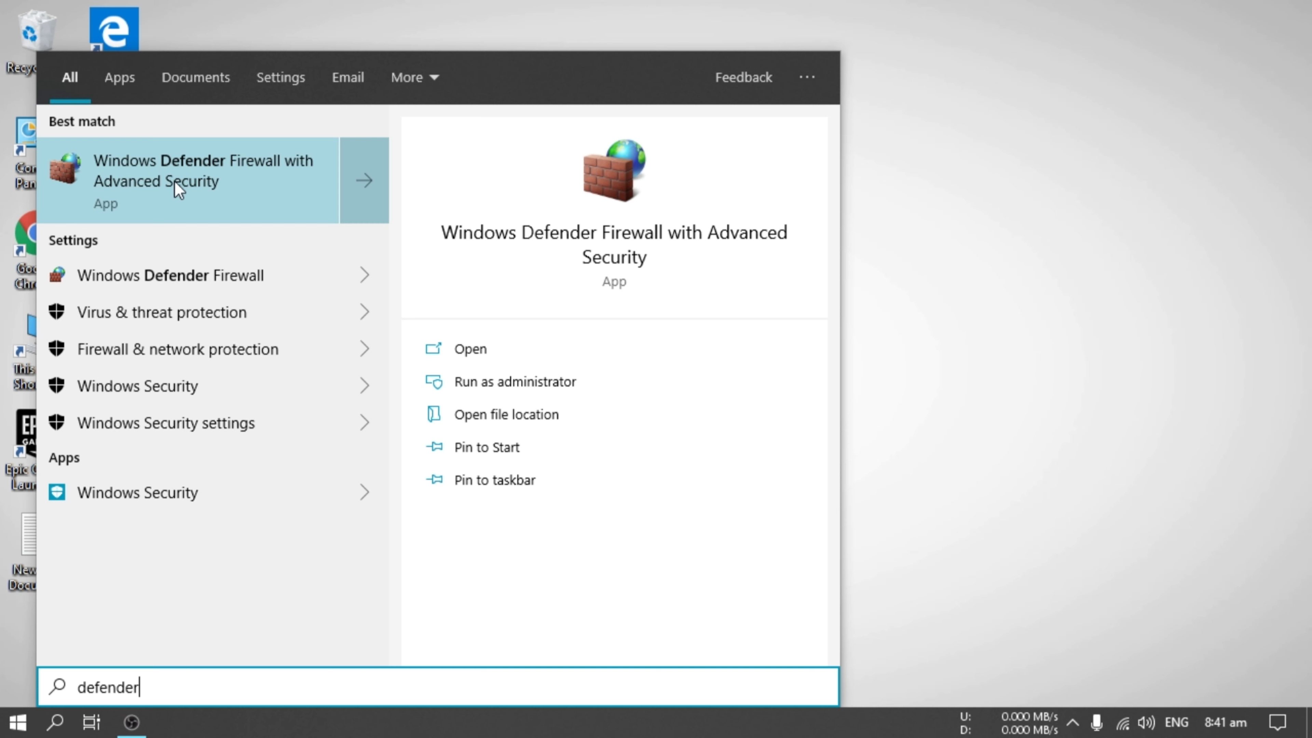
{"action": "left_click", "coordinate": [154, 180]}
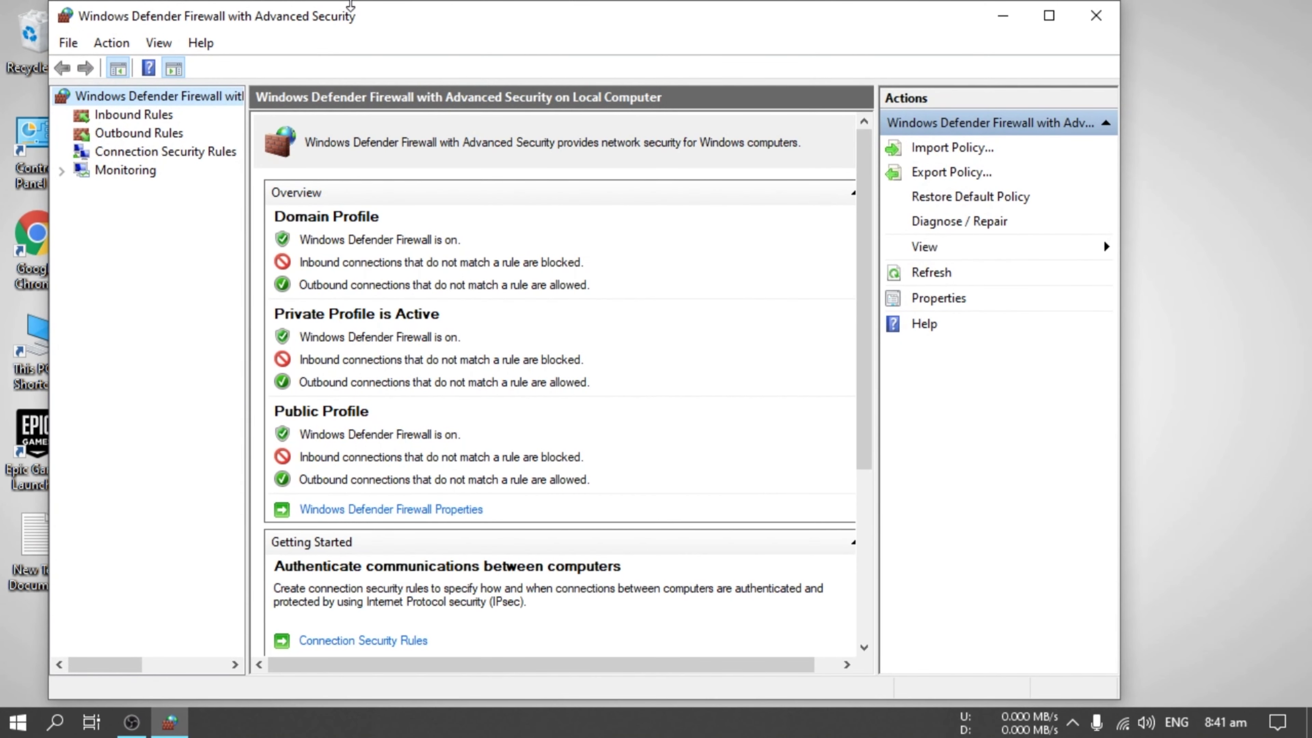
{"action": "left_click_drag", "start_coordinate": [350, 5], "coordinate": [355, 27]}
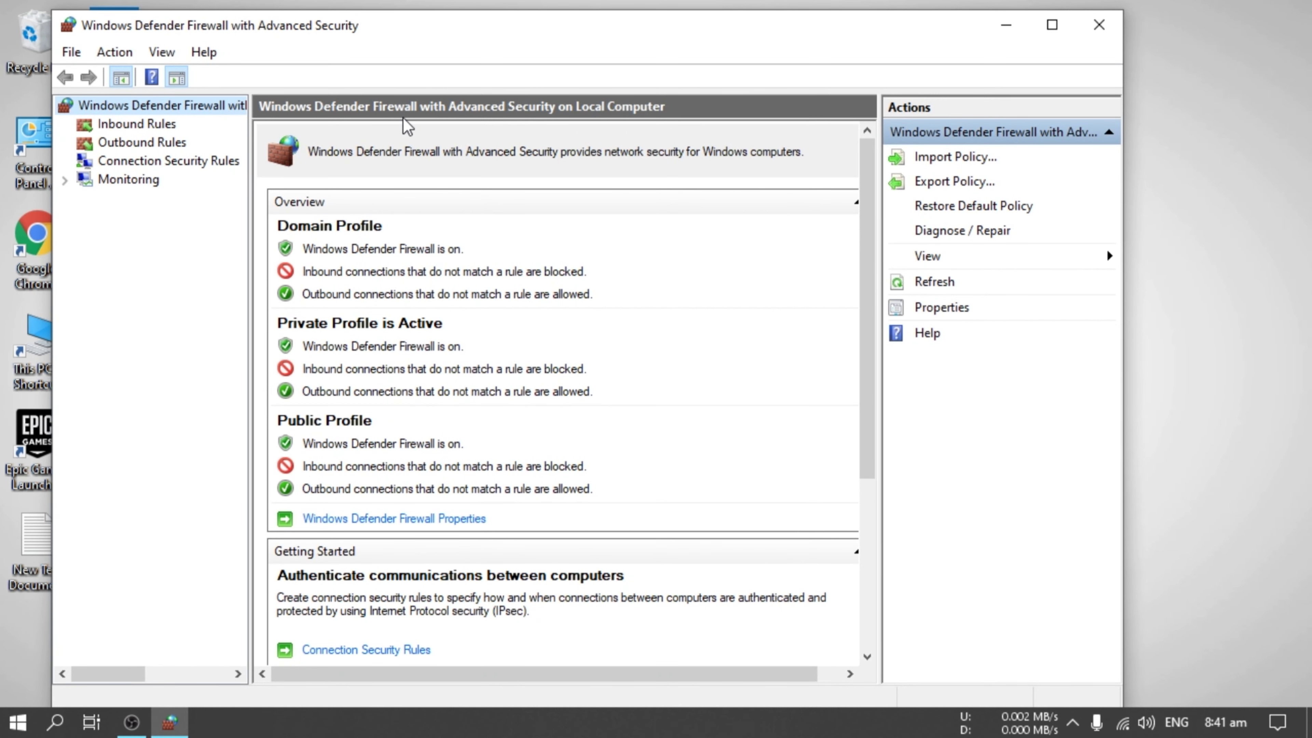
Start a new inbound firewall rule and set its rule type to Port
{"action": "left_click", "coordinate": [111, 129]}
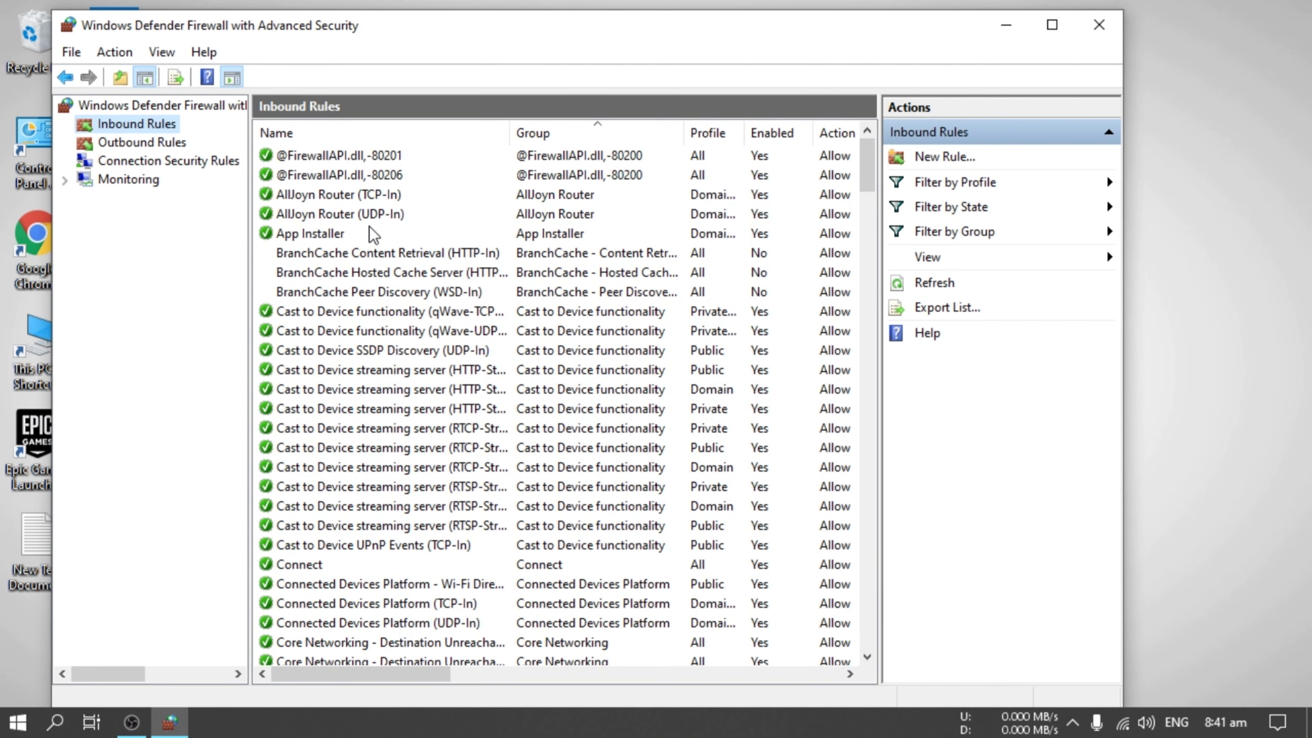
{"action": "left_click", "coordinate": [923, 163]}
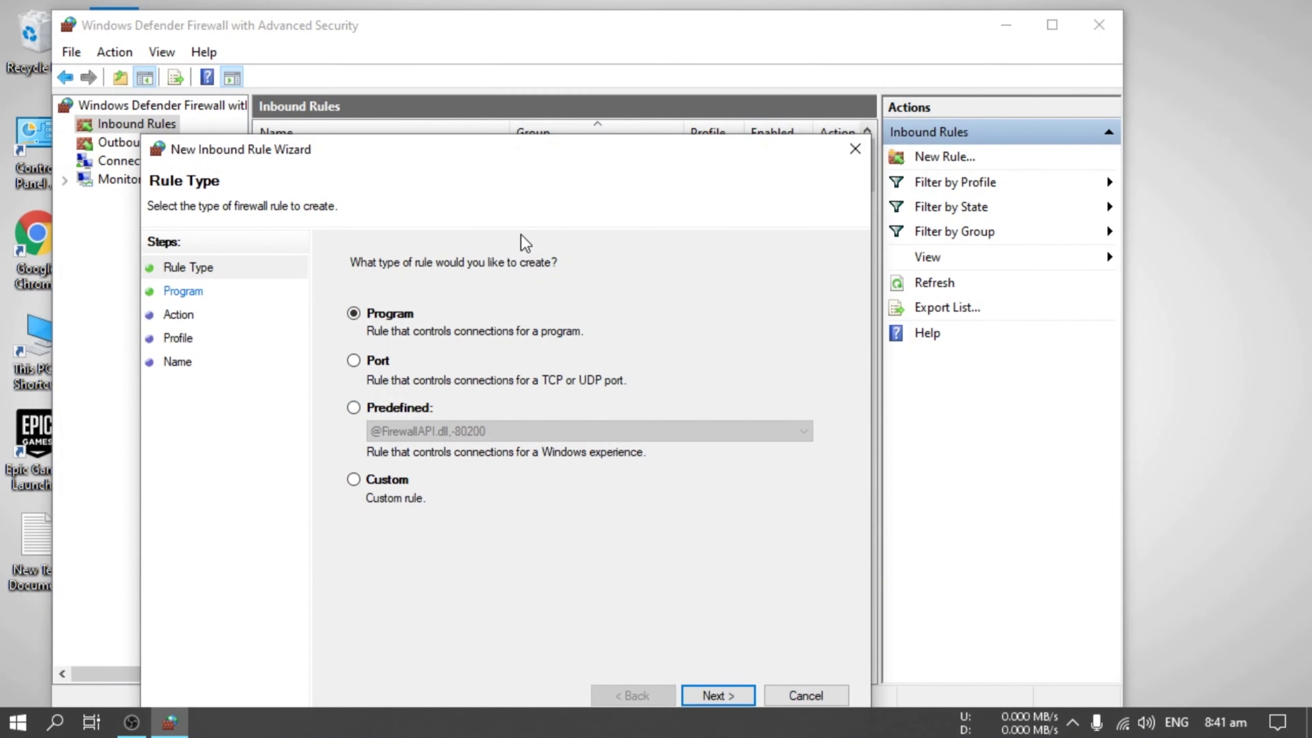
{"action": "left_click", "coordinate": [355, 361]}
{"action": "left_click_drag", "start_coordinate": [434, 149], "coordinate": [442, 72]}
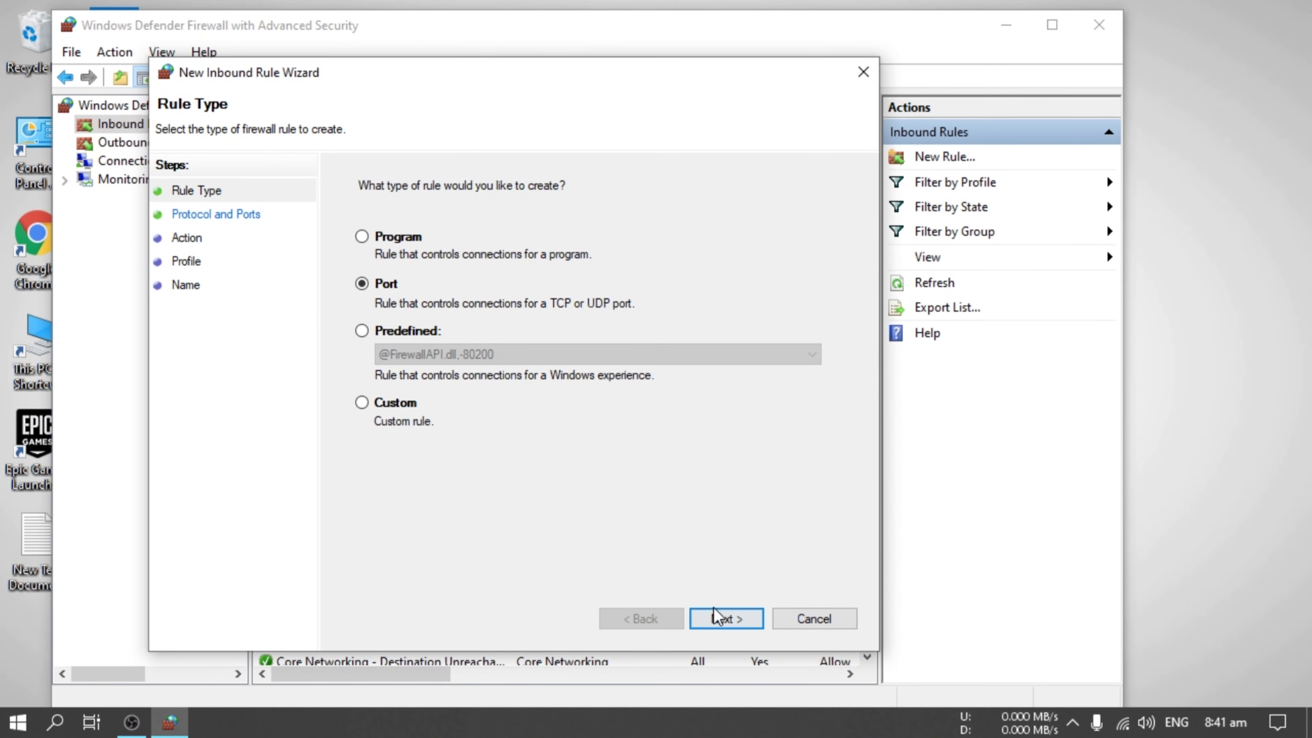
{"action": "left_click", "coordinate": [724, 621]}
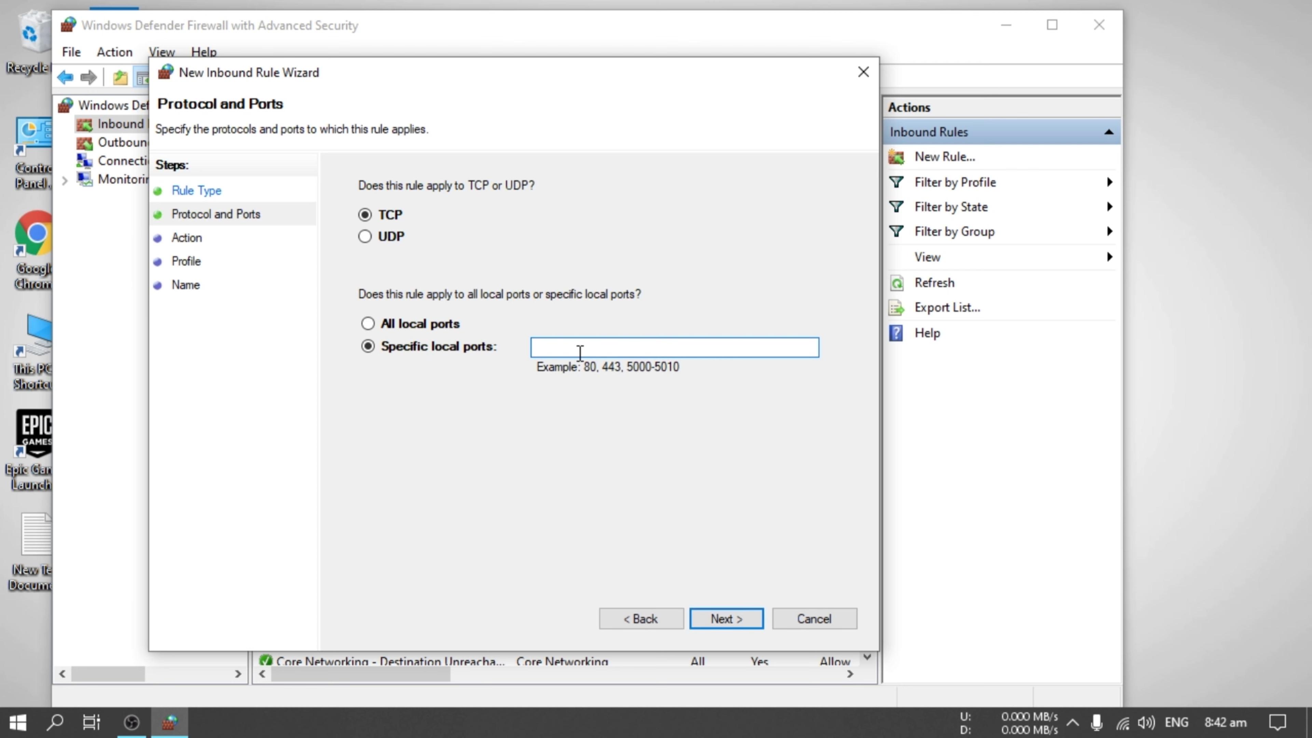
Set the inbound rule to allow connections on specific local TCP ports 5222, 443, 80 for the Domain, Private and Public profiles
{"action": "type", "text": "5222, 443, 80"}
{"action": "left_click_drag", "start_coordinate": [644, 346], "coordinate": [491, 341]}
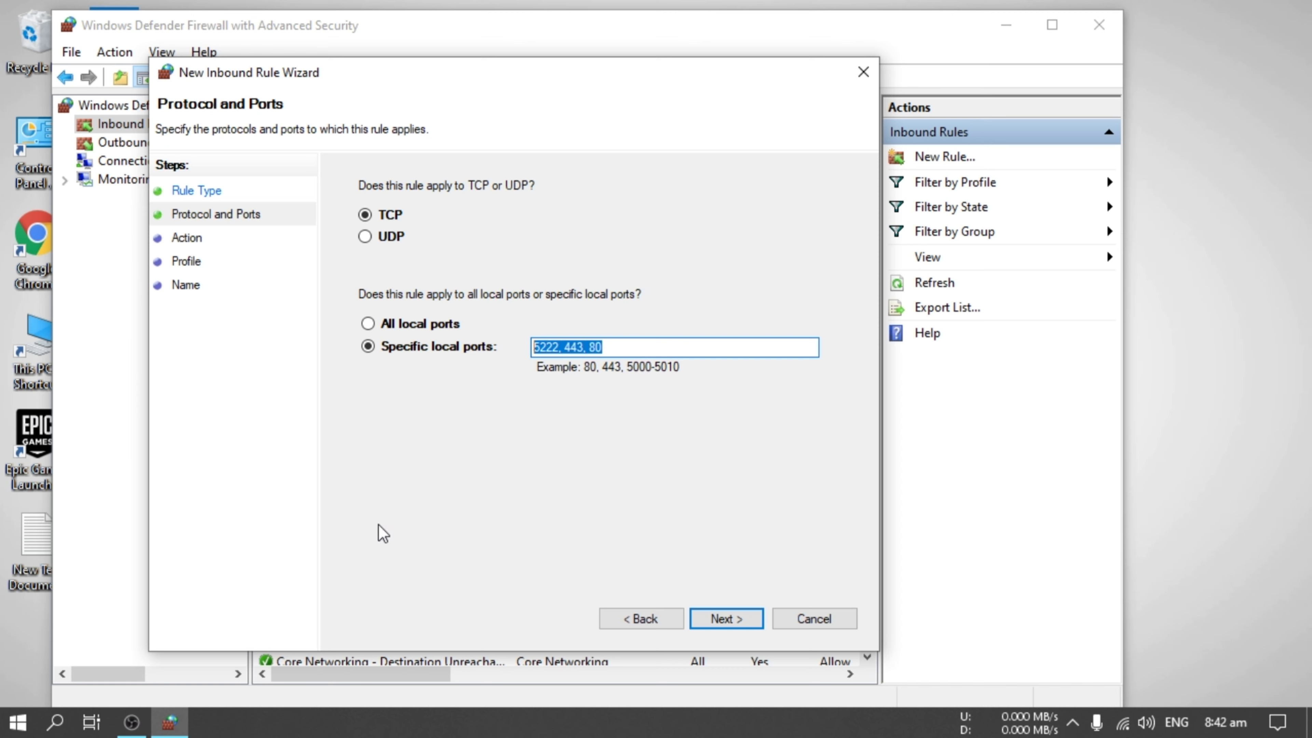
{"action": "left_click", "coordinate": [742, 621]}
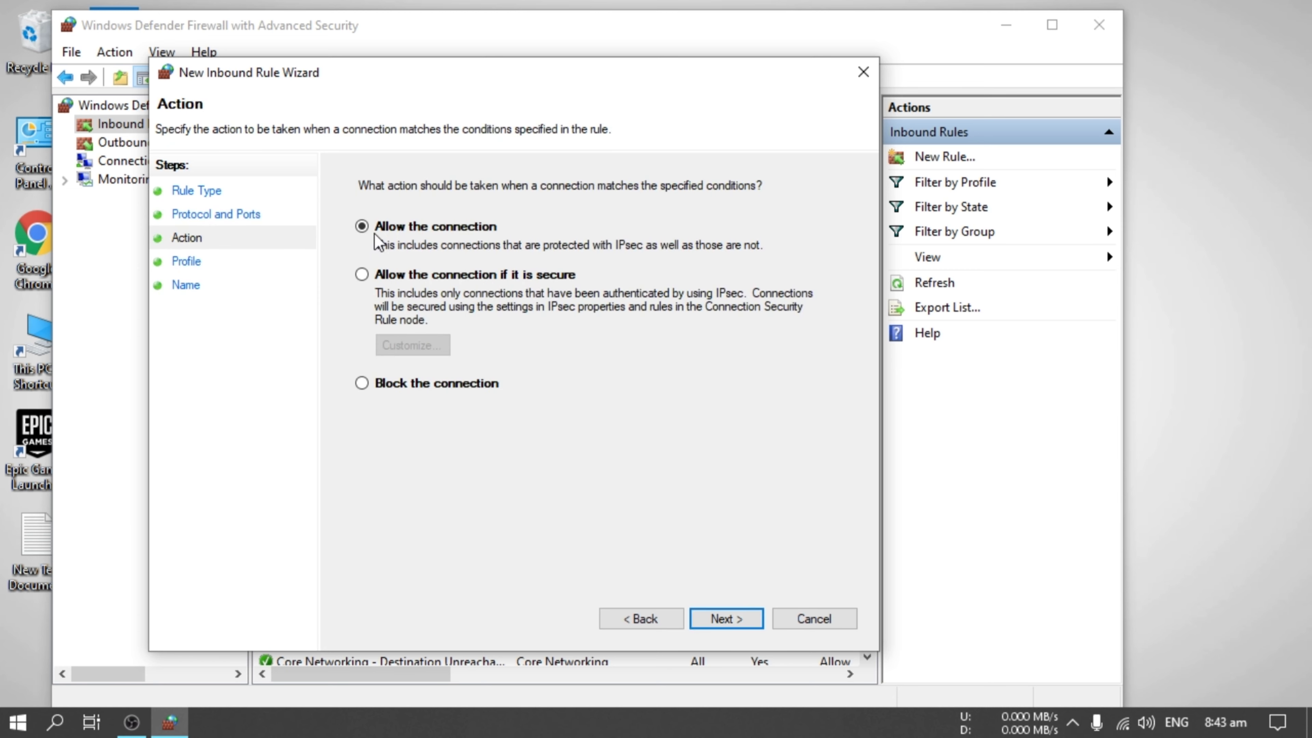
{"action": "left_click", "coordinate": [704, 619]}
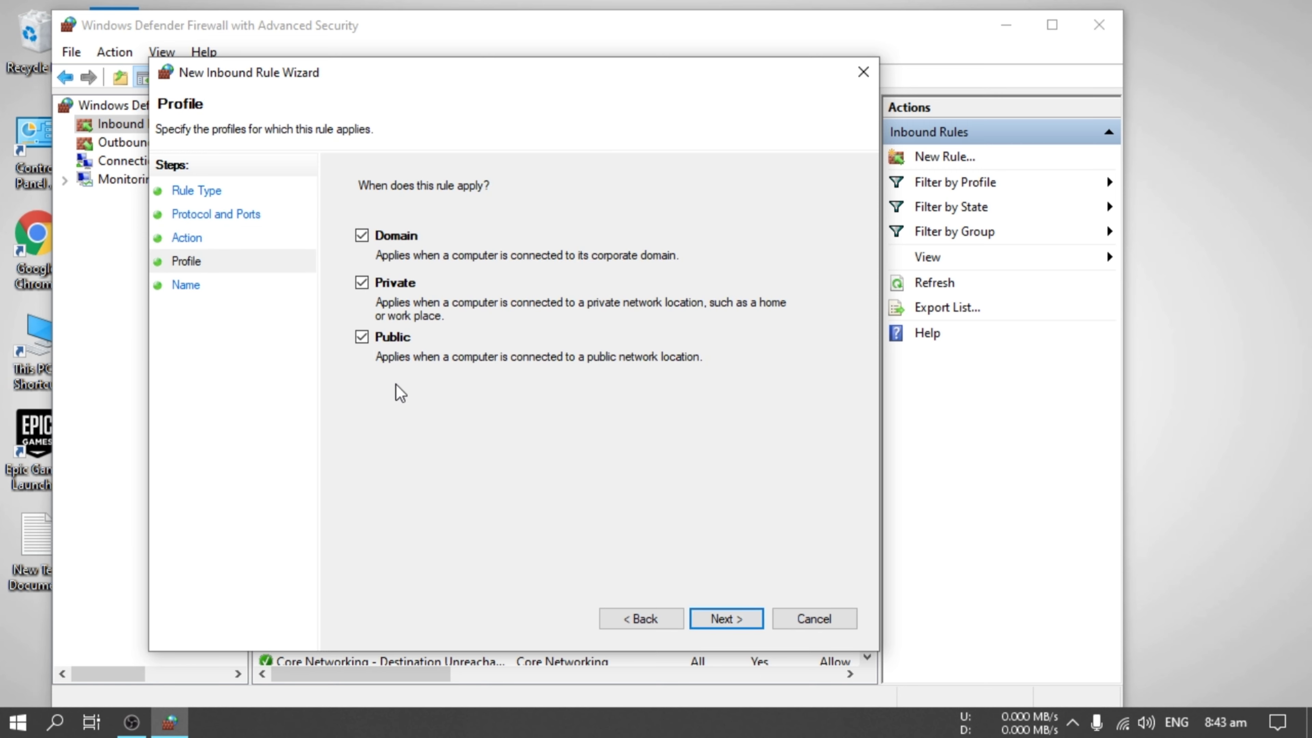
{"action": "left_click", "coordinate": [736, 618]}
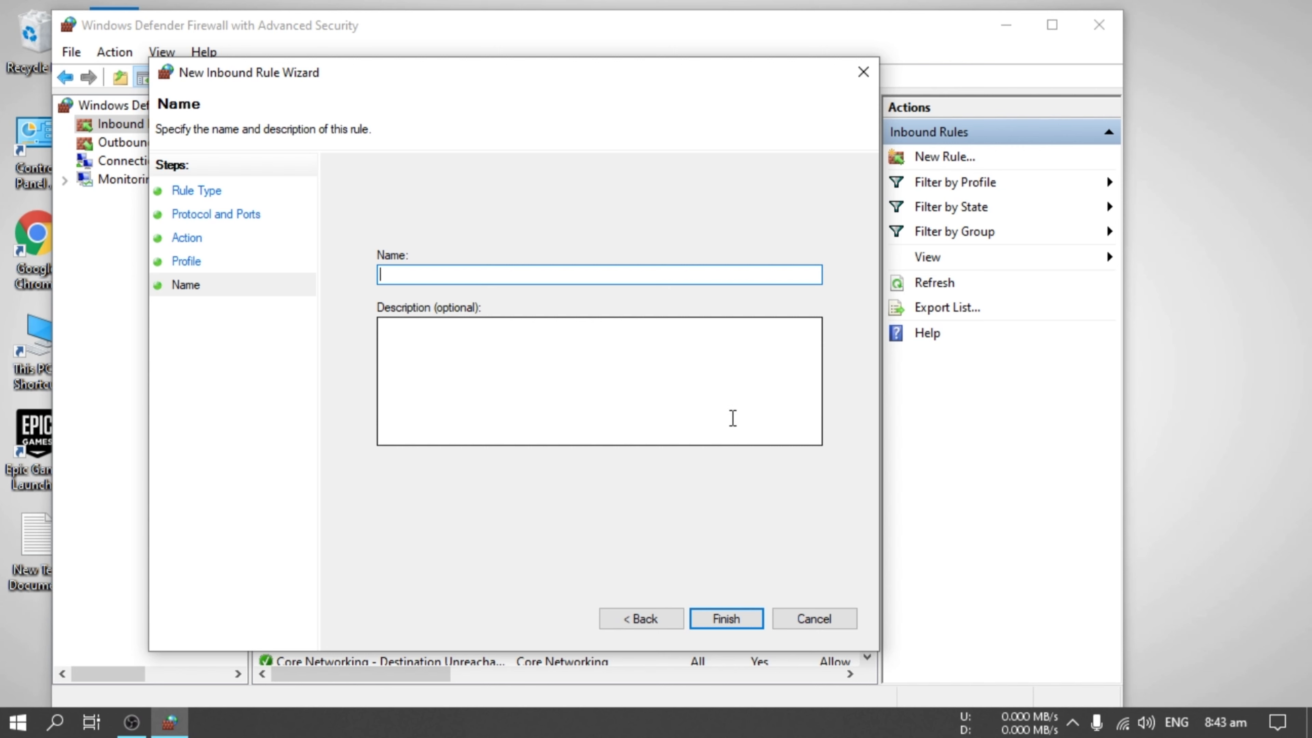
Name the inbound rule EpicGamesLauncher and finish creating it
{"action": "type", "text": "EpicGame"}
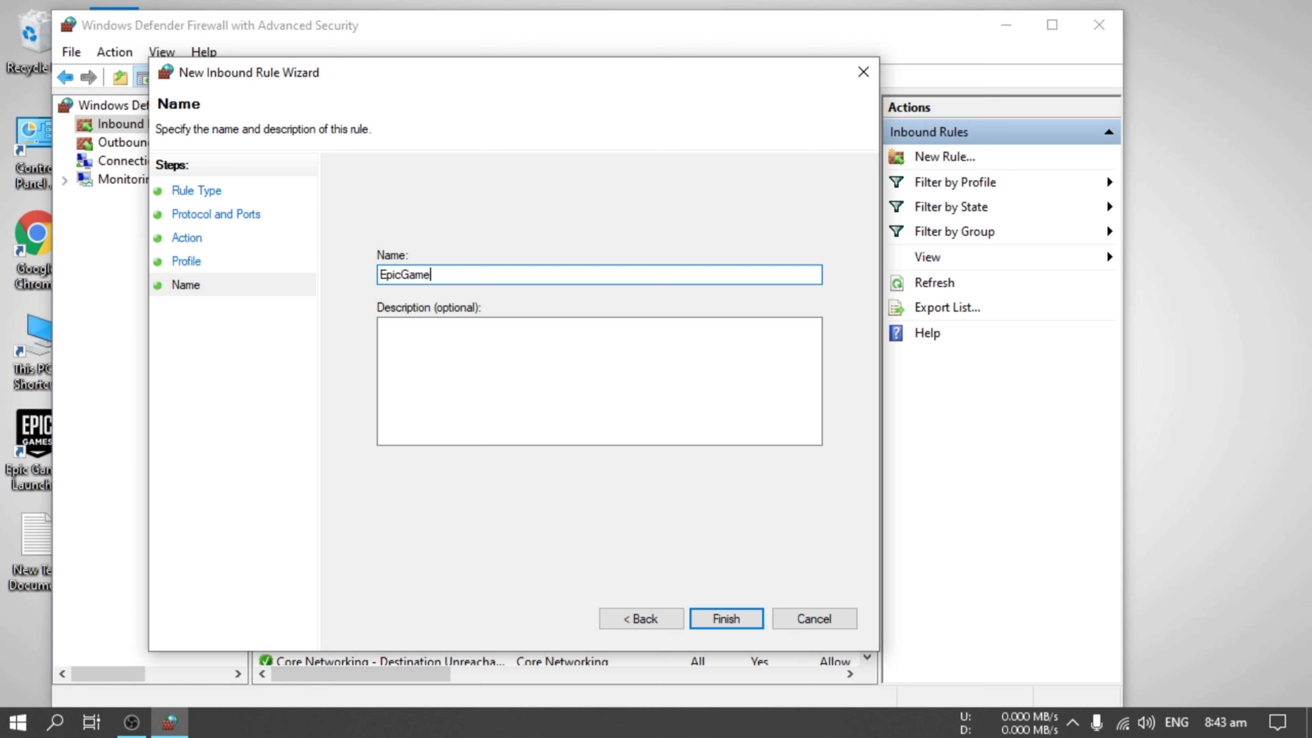
{"action": "type", "text": "sLauncher"}
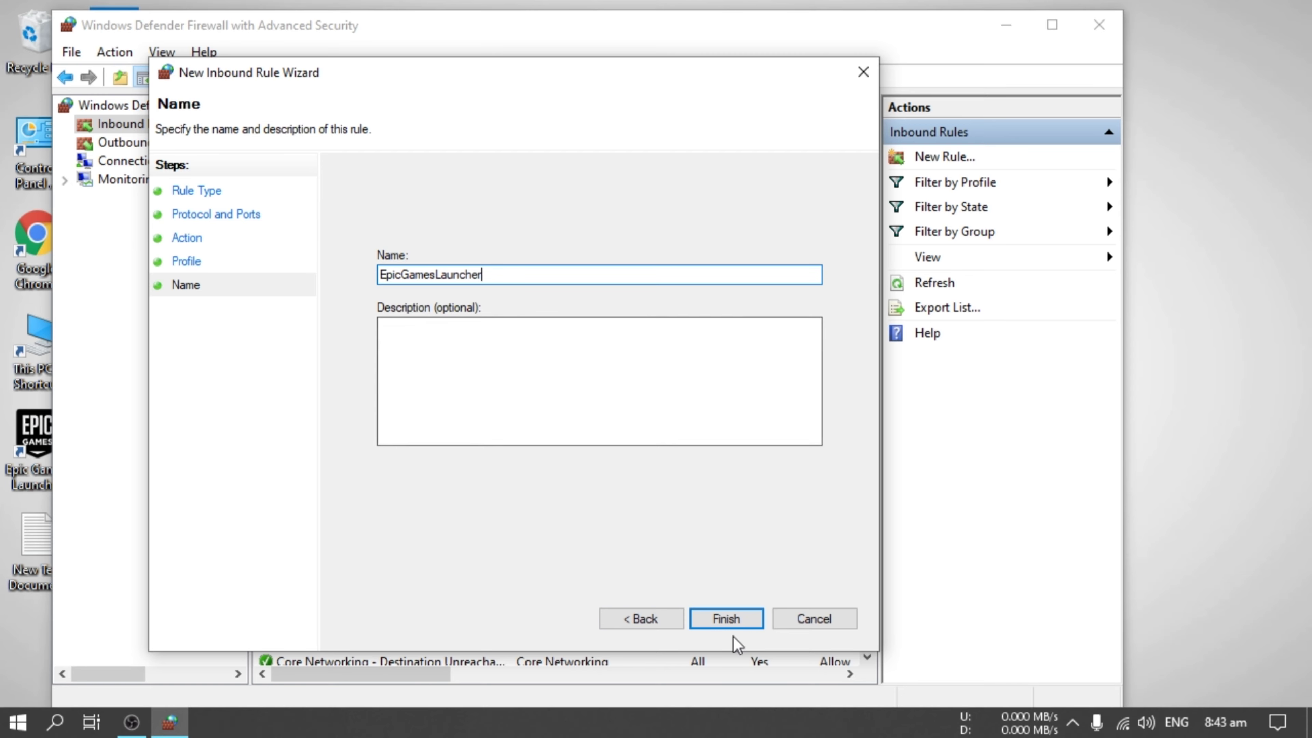
{"action": "left_click", "coordinate": [733, 621]}
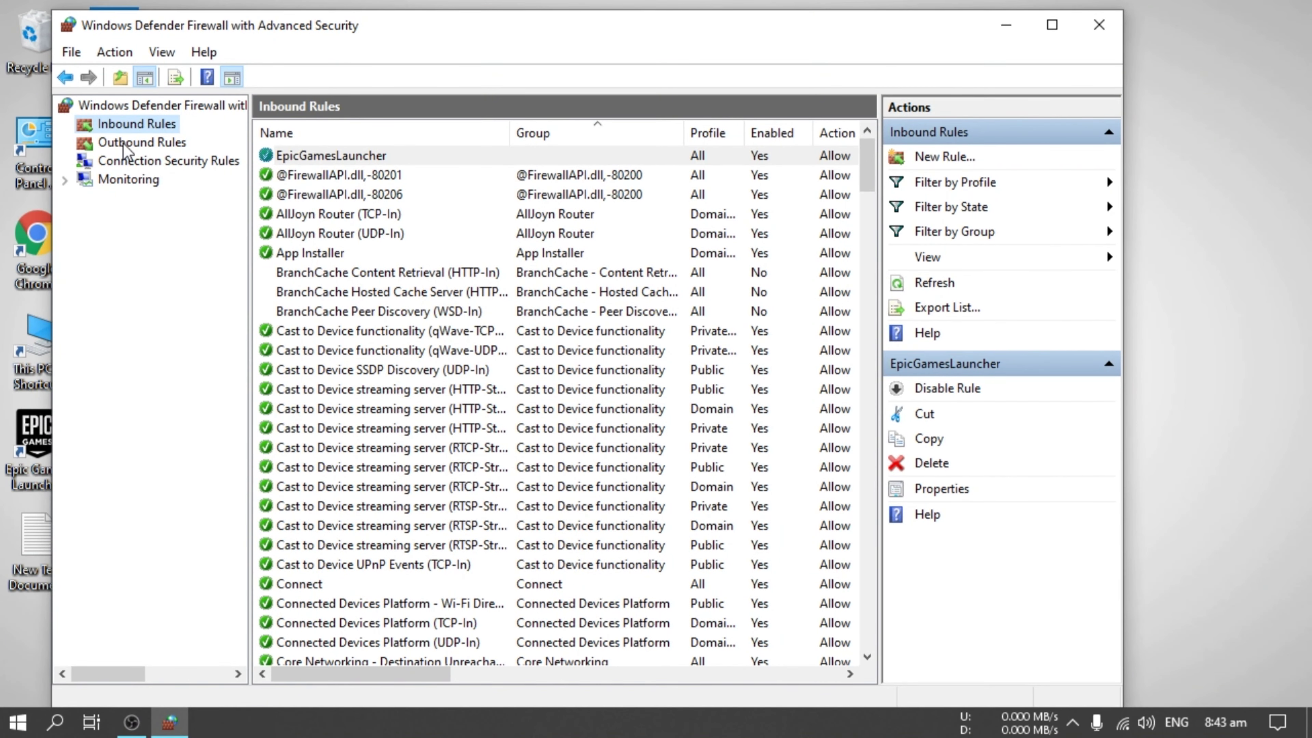
Start a new outbound firewall rule and set its rule type to Port
{"action": "left_click", "coordinate": [124, 146]}
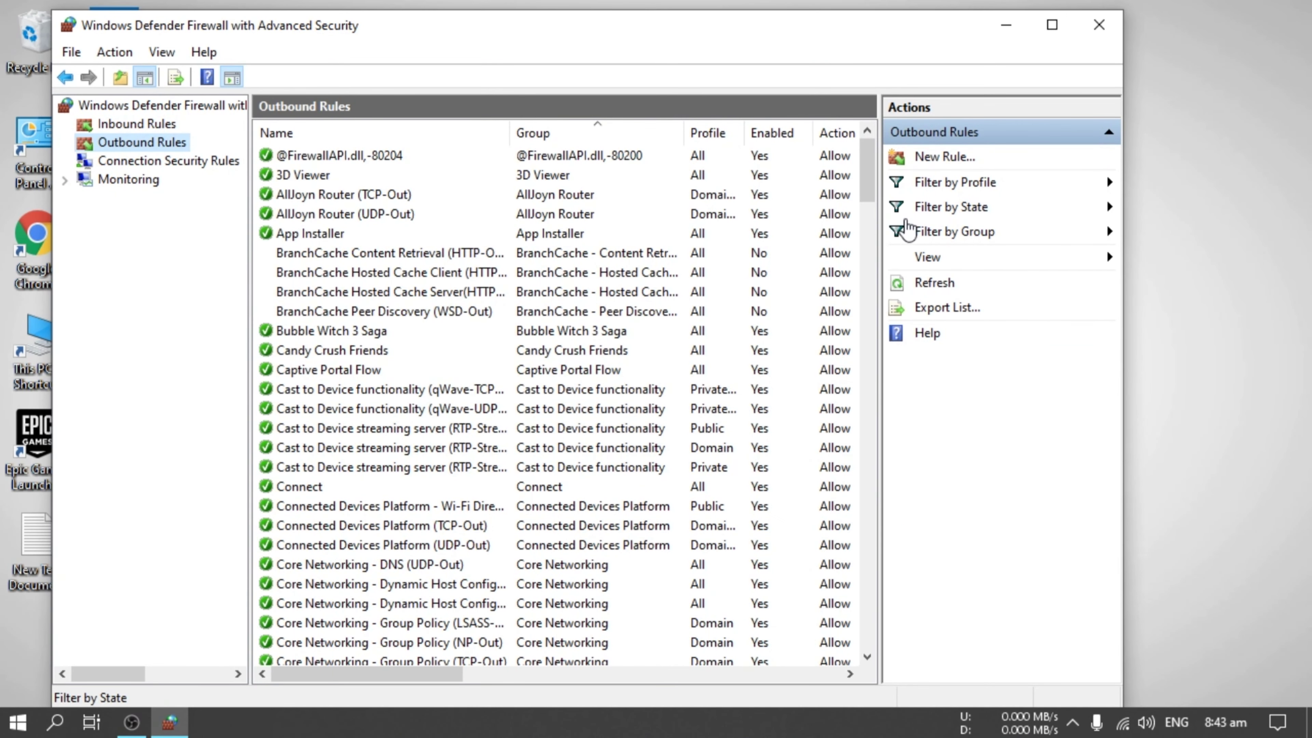
{"action": "left_click", "coordinate": [964, 159]}
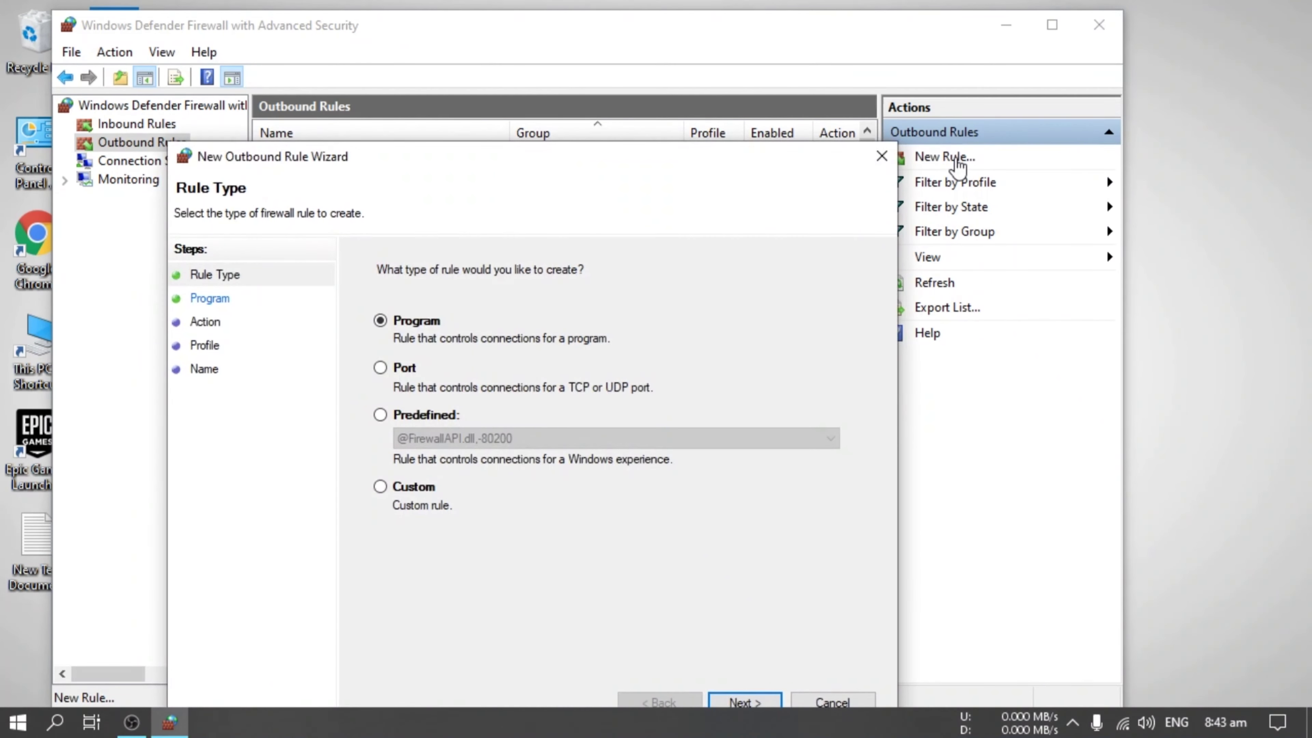
{"action": "left_click", "coordinate": [380, 367]}
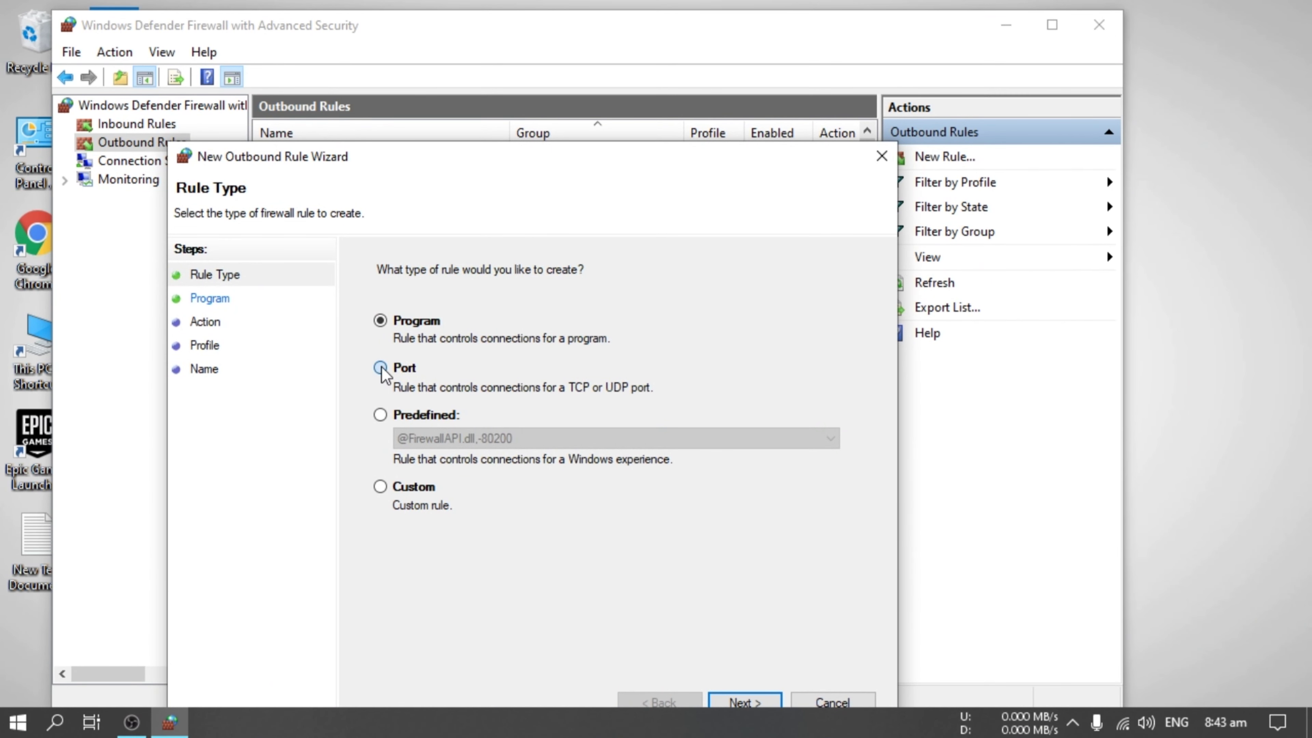
{"action": "left_click_drag", "start_coordinate": [430, 166], "coordinate": [457, 69]}
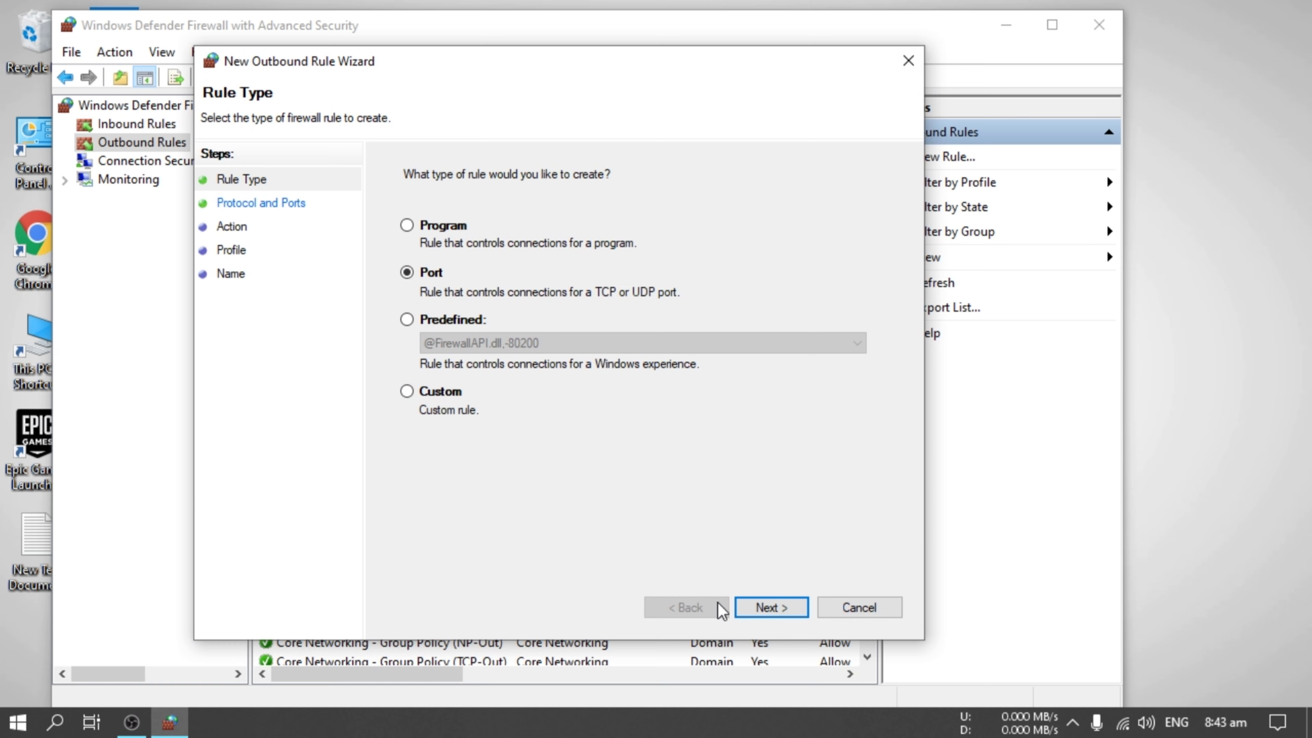
{"action": "left_click", "coordinate": [738, 612]}
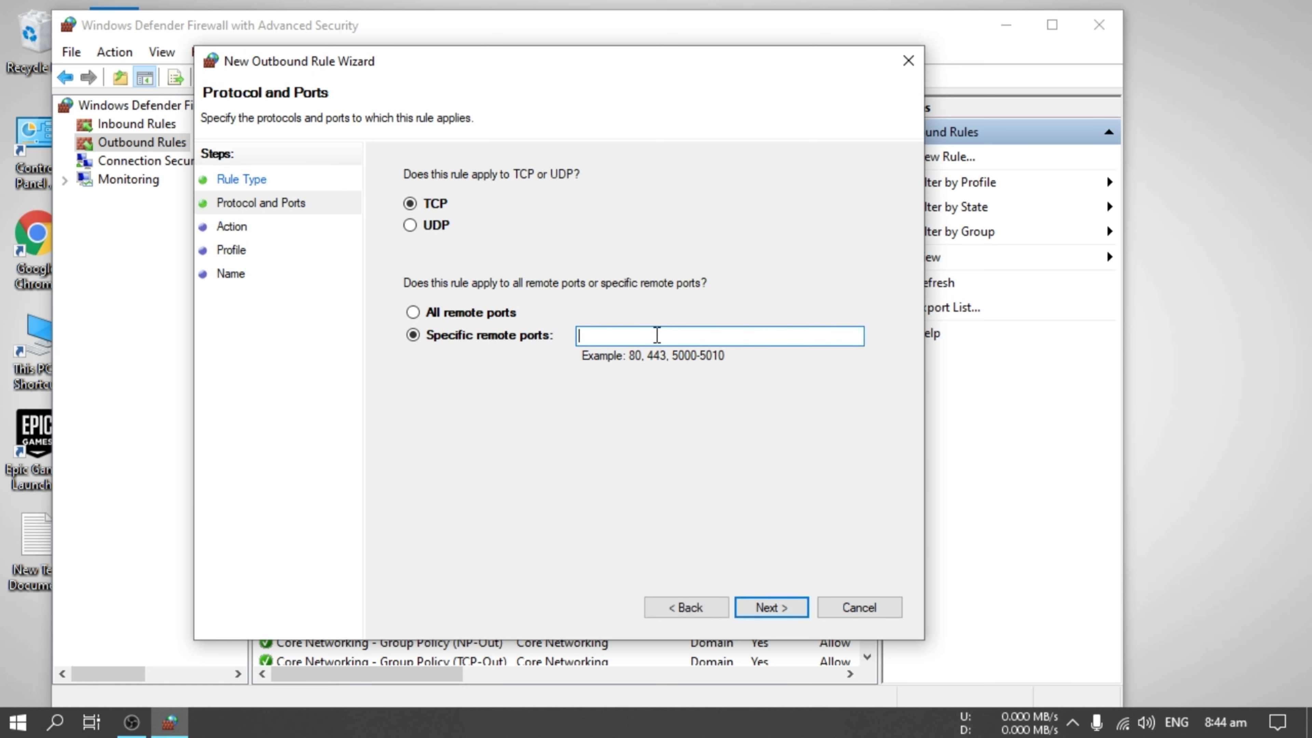
Set the outbound rule to allow connections on specific remote TCP ports 5222, 443, 80 for the Domain, Private and Public profiles
{"action": "type", "text": "5222, 443, 80"}
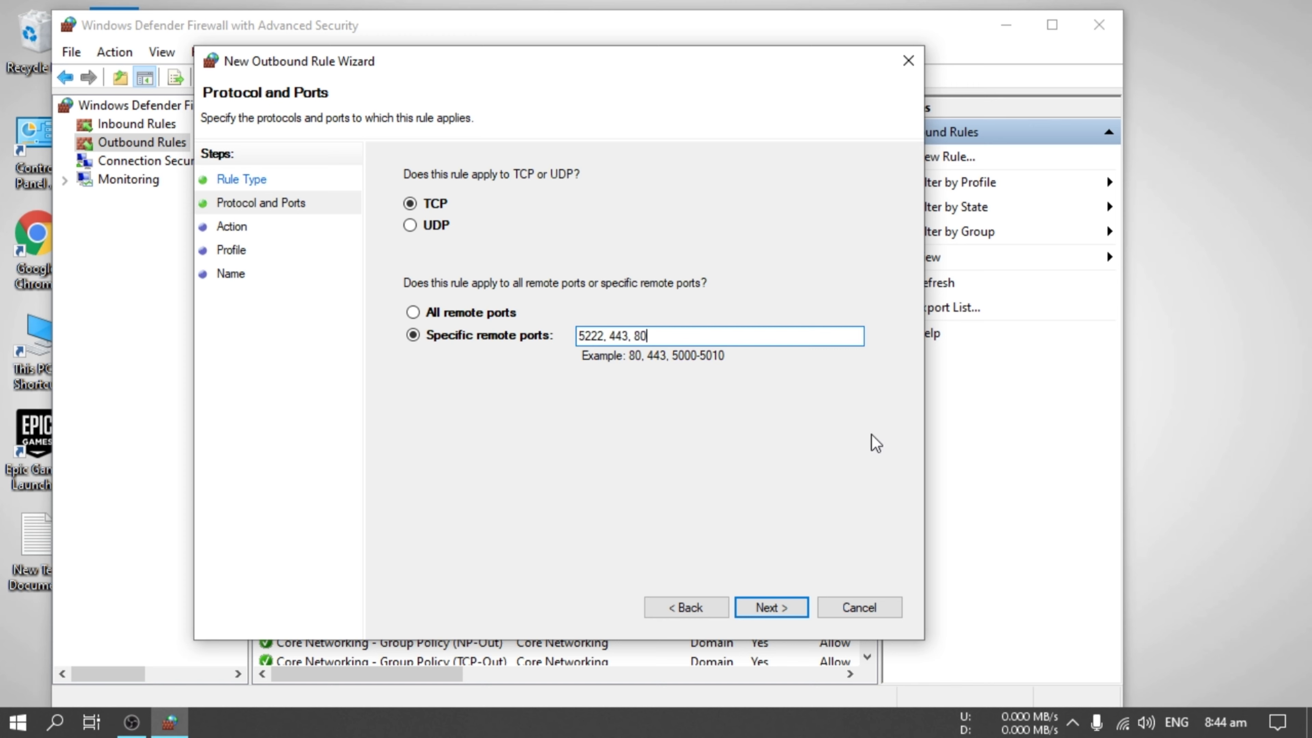
{"action": "left_click", "coordinate": [769, 612]}
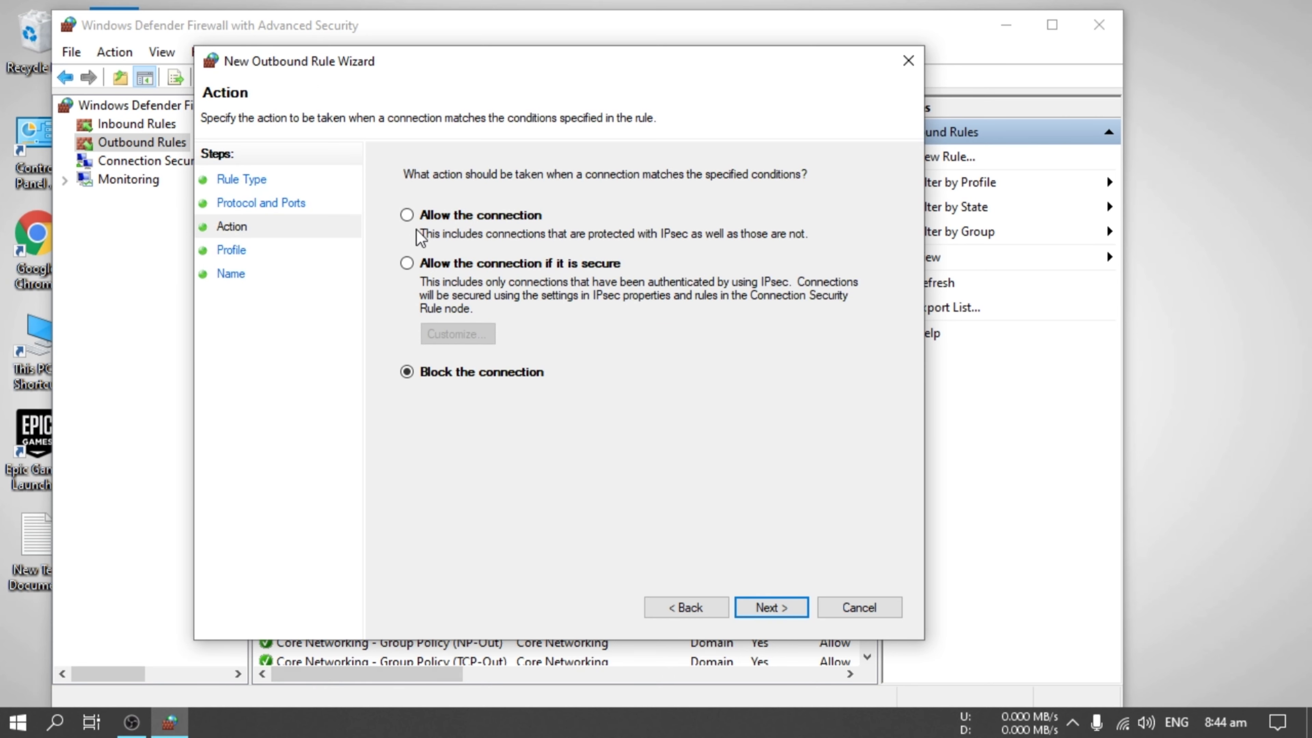
{"action": "left_click", "coordinate": [408, 215]}
{"action": "left_click", "coordinate": [799, 613]}
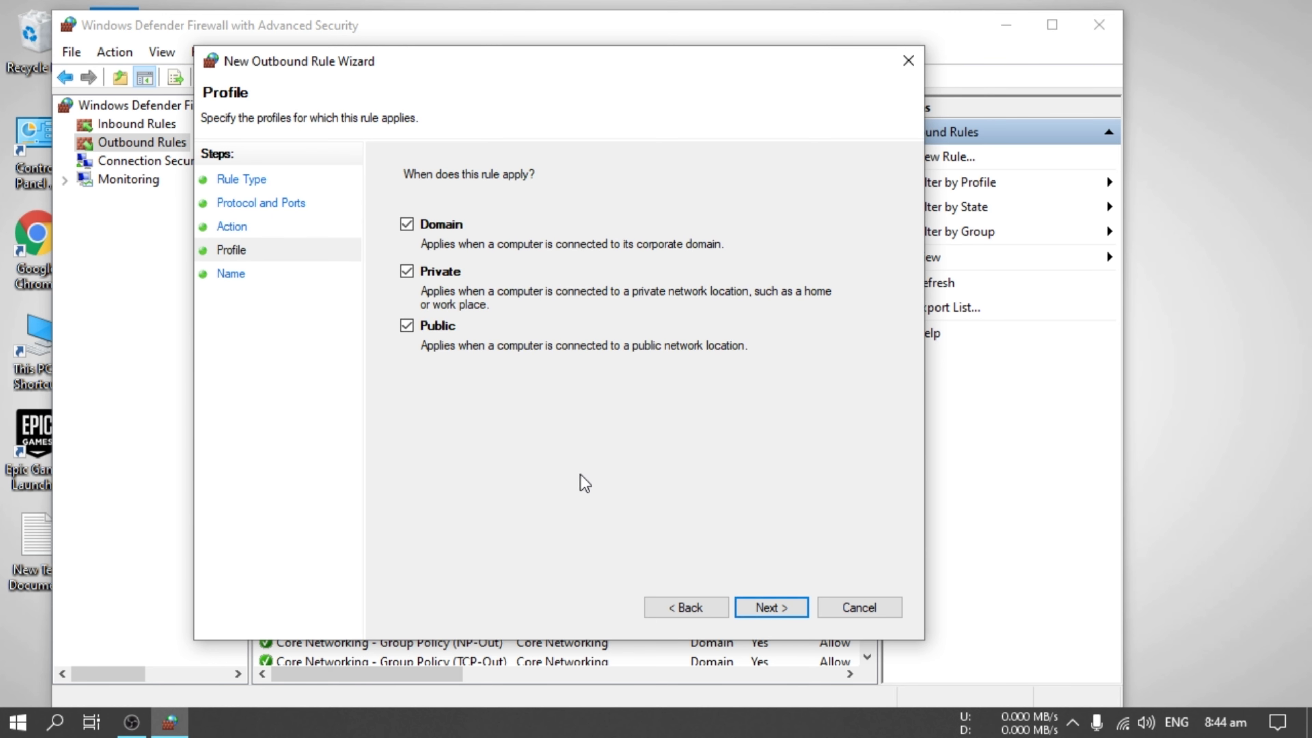
{"action": "left_click", "coordinate": [764, 610]}
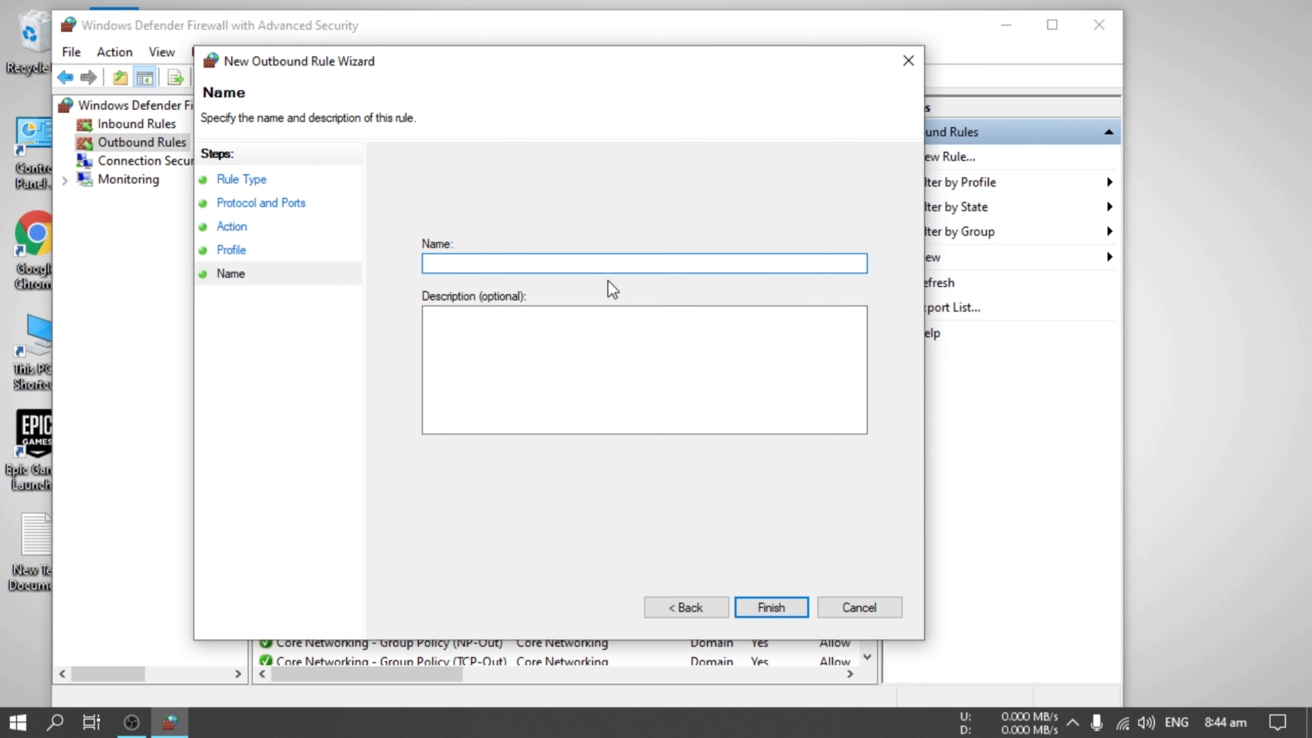
Name the outbound rule EpicGamesLauncher, finish creating it and close the firewall window
{"action": "type", "text": "EpicGamesLauncher"}
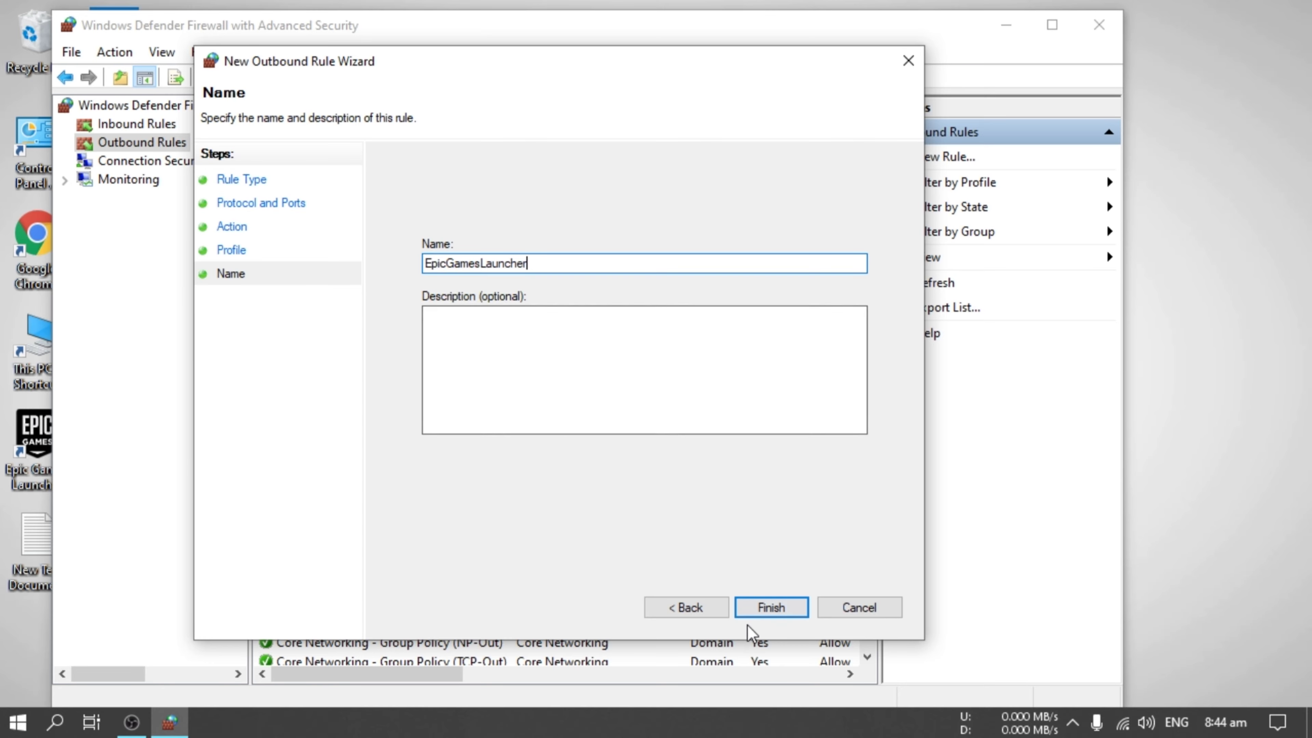
{"action": "left_click", "coordinate": [793, 610]}
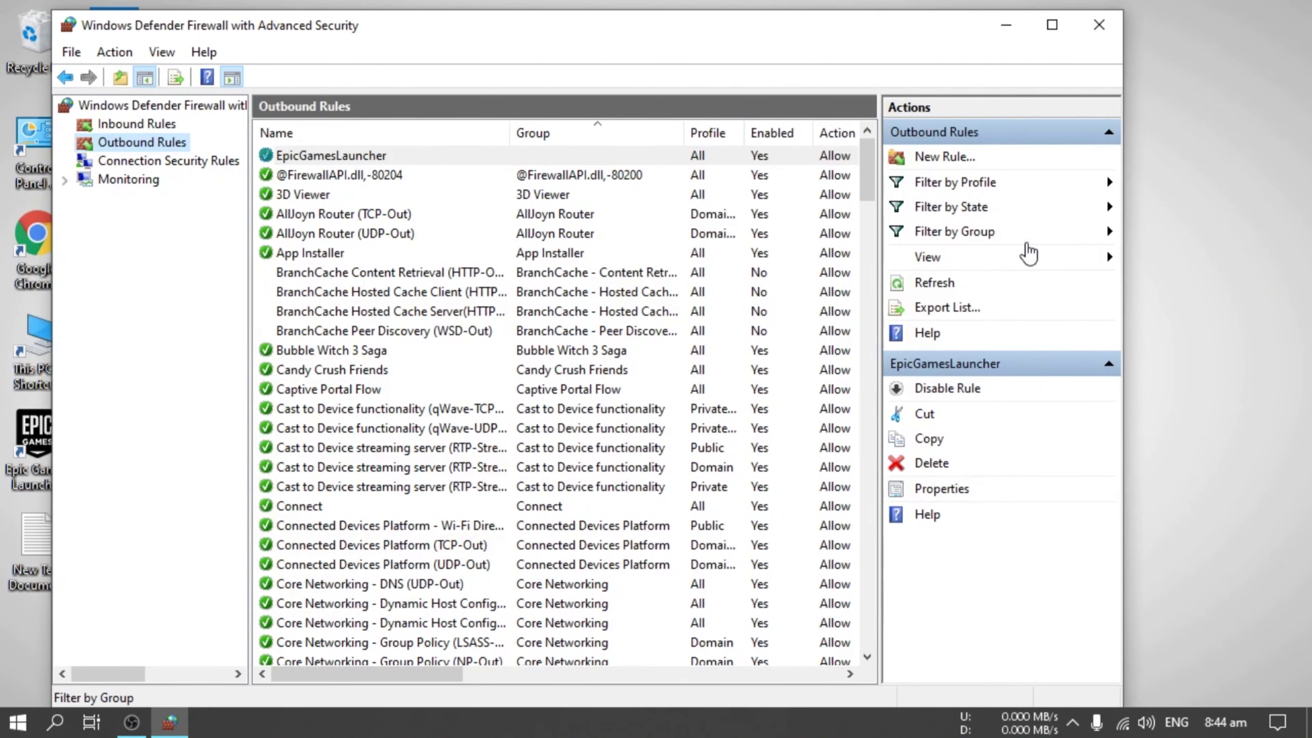
{"action": "left_click", "coordinate": [1103, 28]}
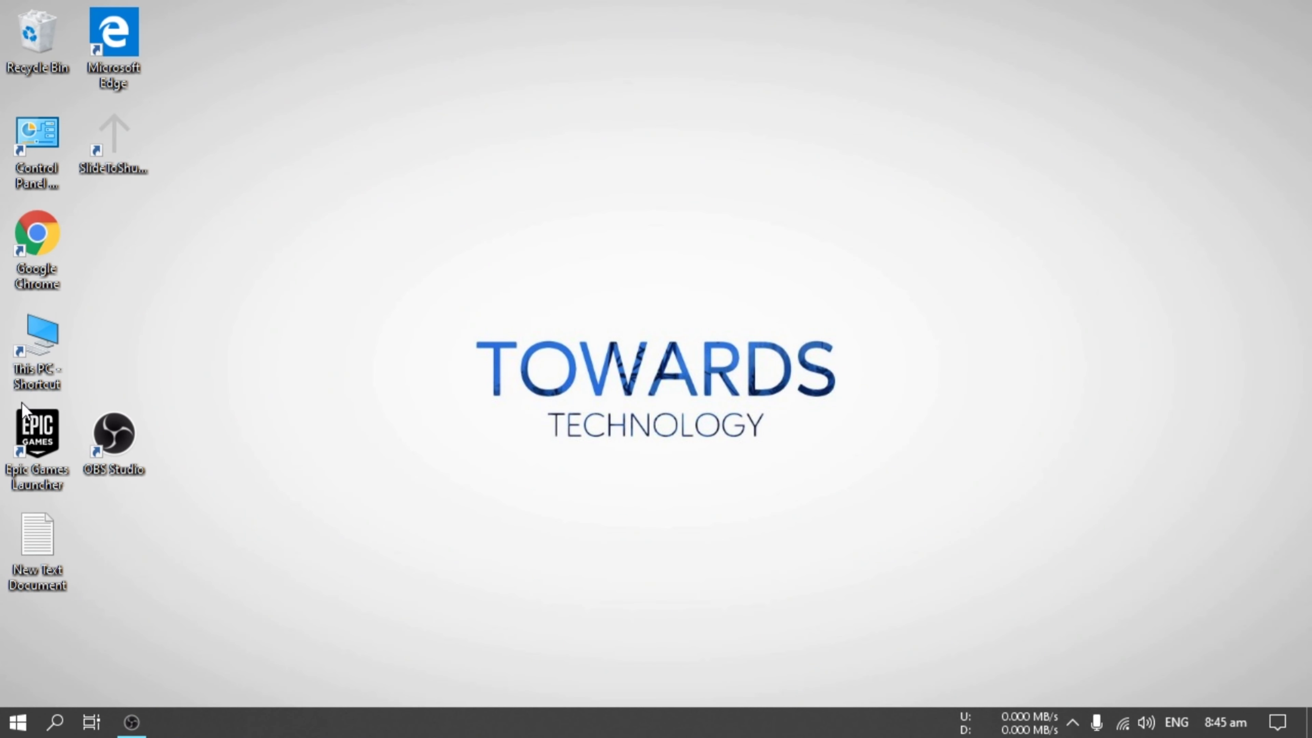
Open the Epic Games Launcher and resume the Grand Theft Auto V download in the library
{"action": "double_click", "coordinate": [38, 449]}
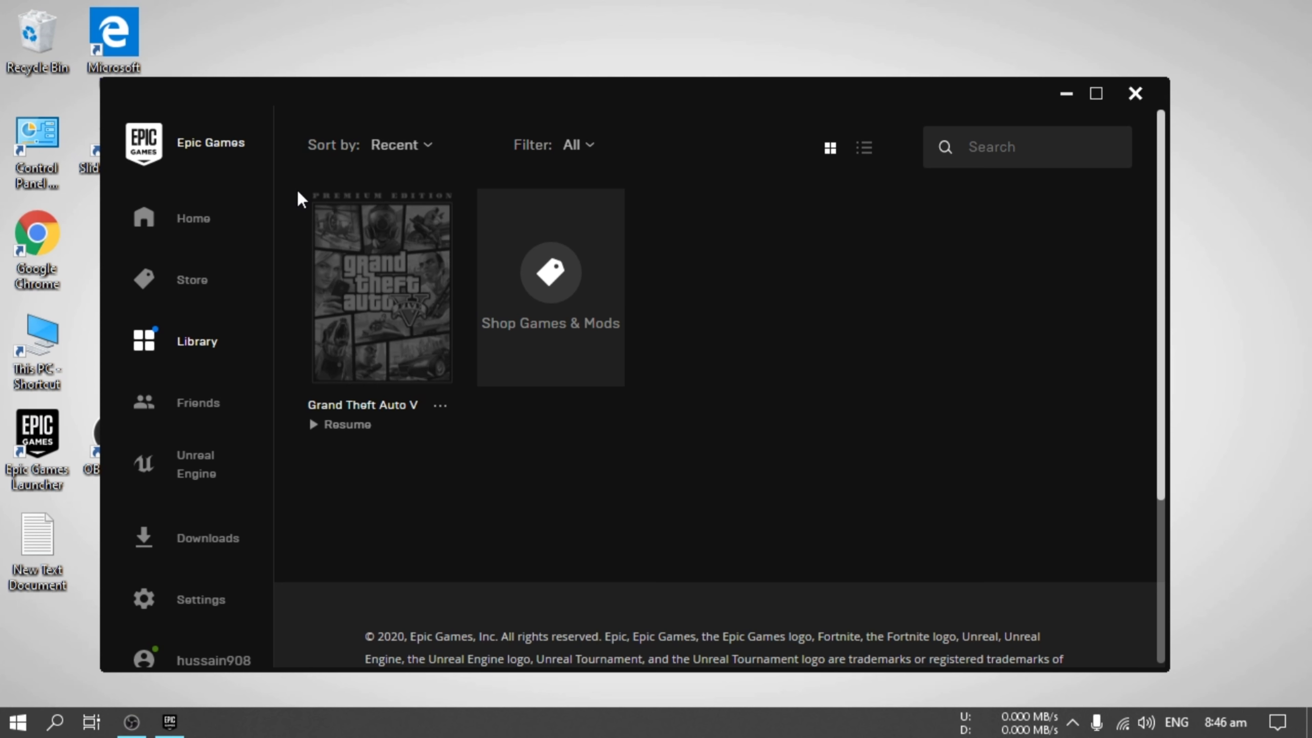
{"action": "left_click", "coordinate": [329, 424]}
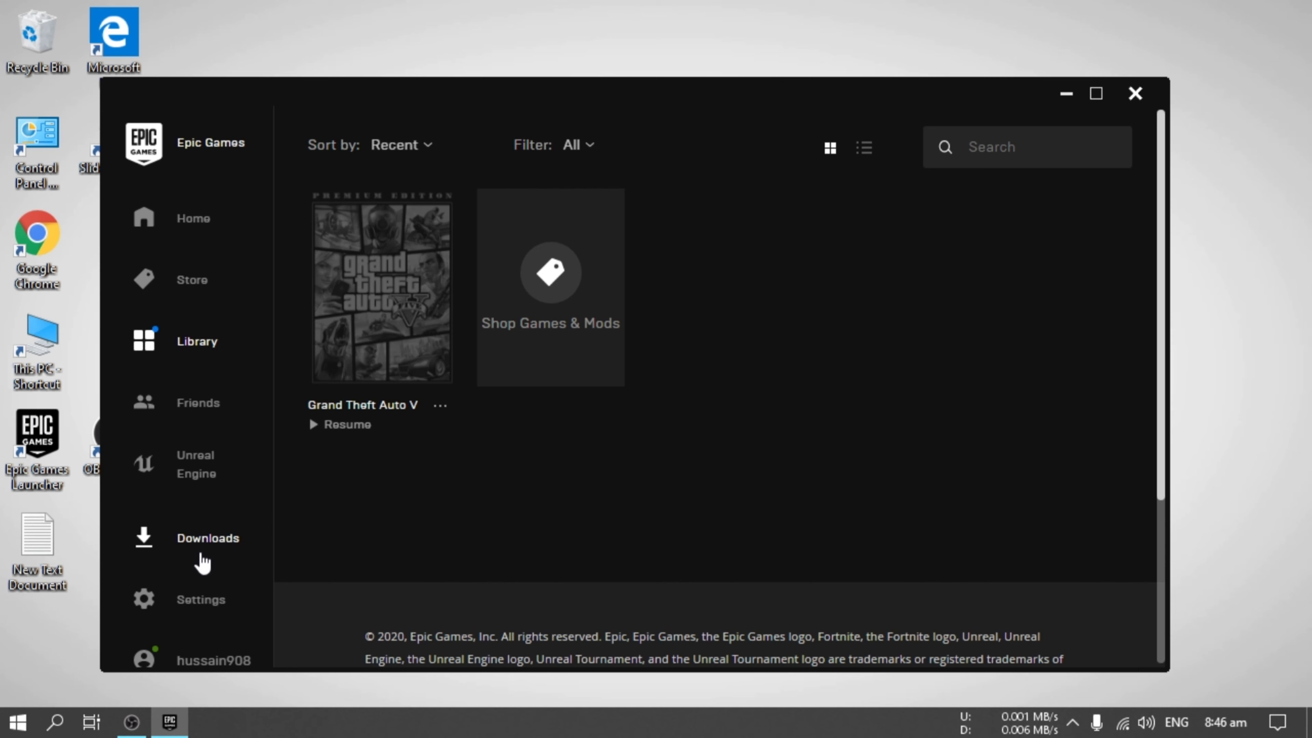
Show the Grand Theft Auto V download progress in the launcher and open Task Manager's detailed process list
{"action": "left_click", "coordinate": [191, 542]}
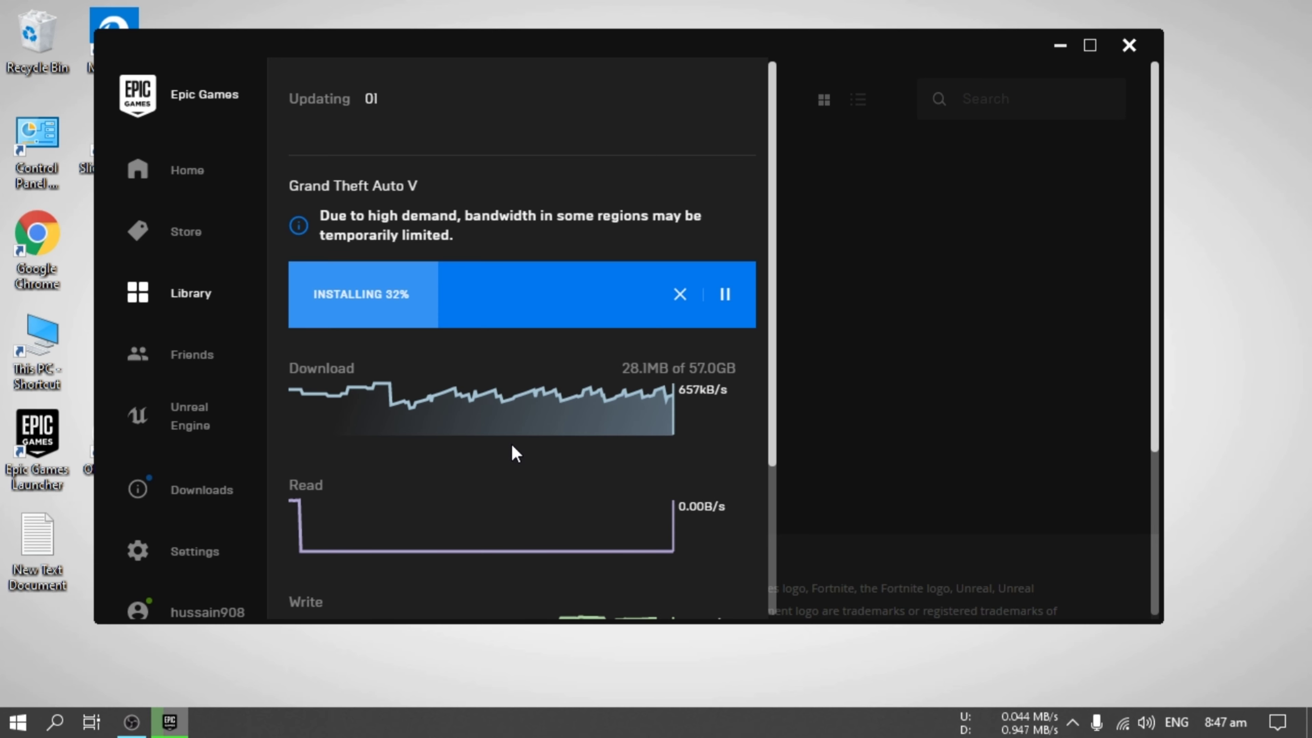
{"action": "right_click", "coordinate": [3, 694]}
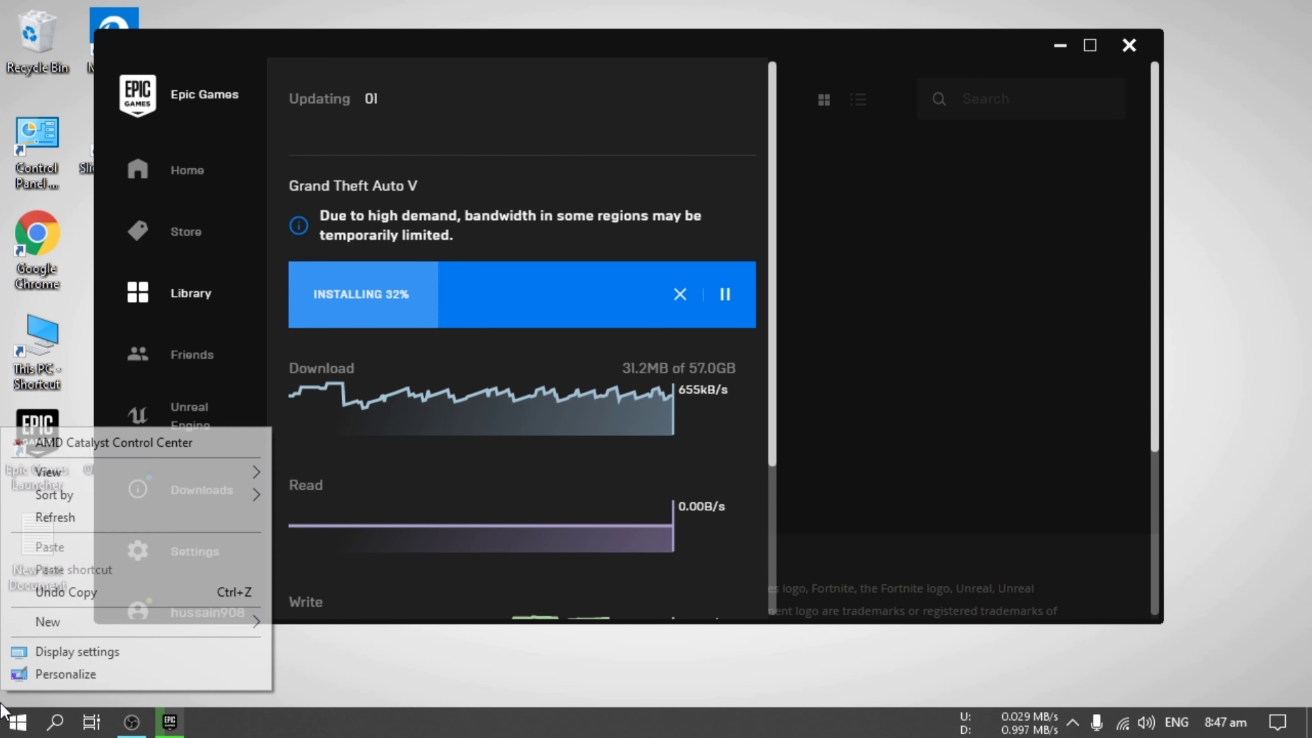
{"action": "left_click", "coordinate": [5, 698]}
{"action": "right_click", "coordinate": [13, 722]}
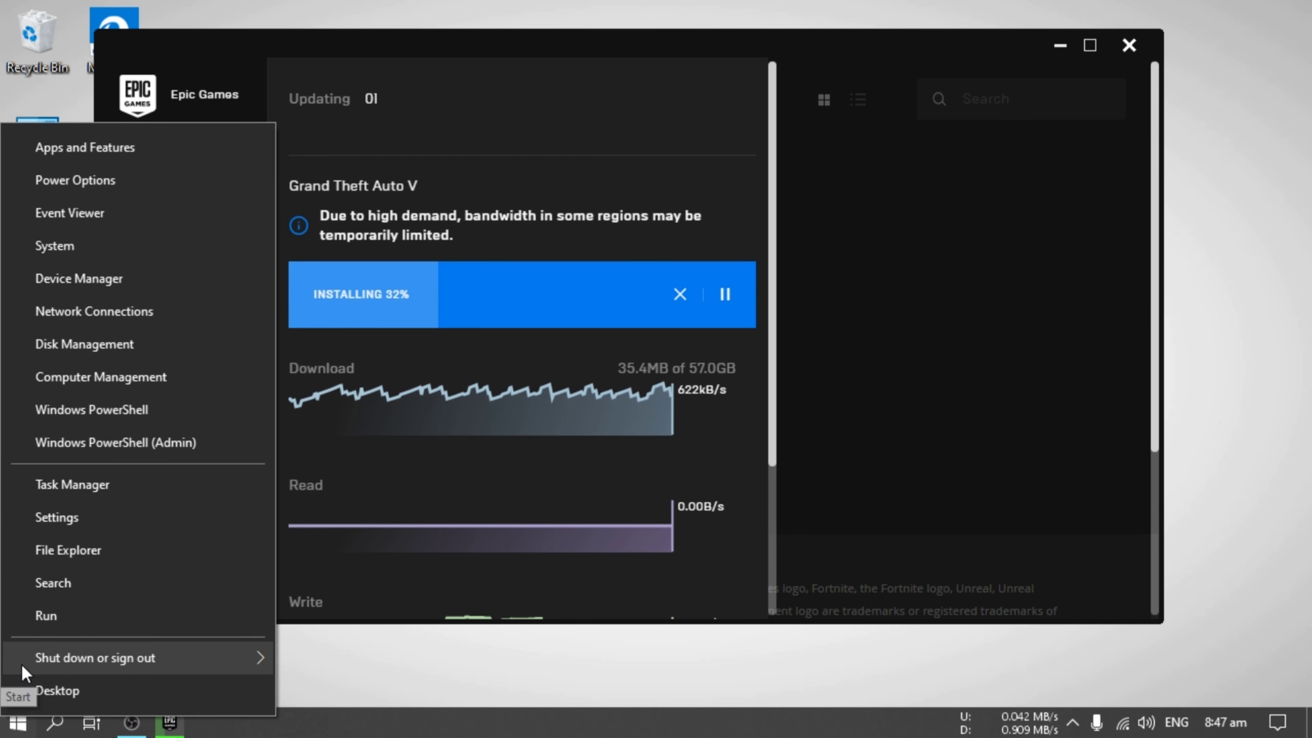
{"action": "left_click", "coordinate": [72, 484]}
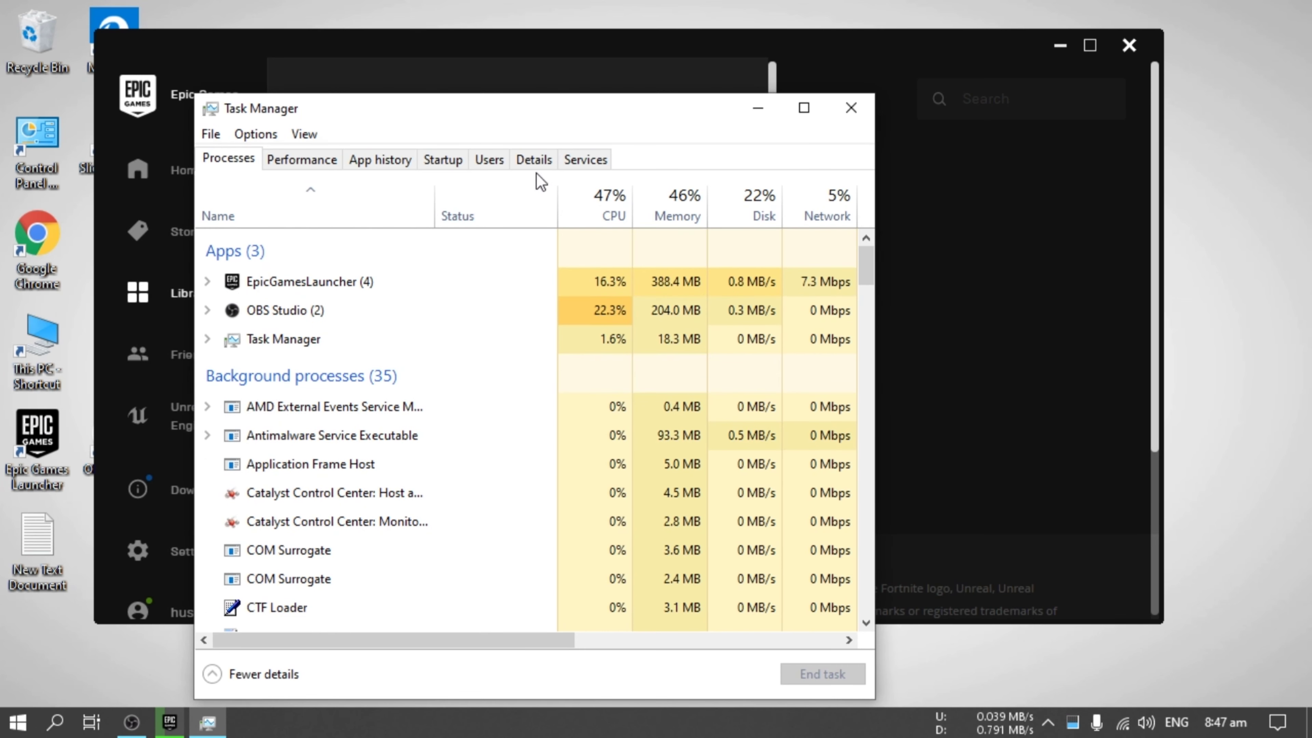
{"action": "left_click_drag", "start_coordinate": [511, 117], "coordinate": [520, 52]}
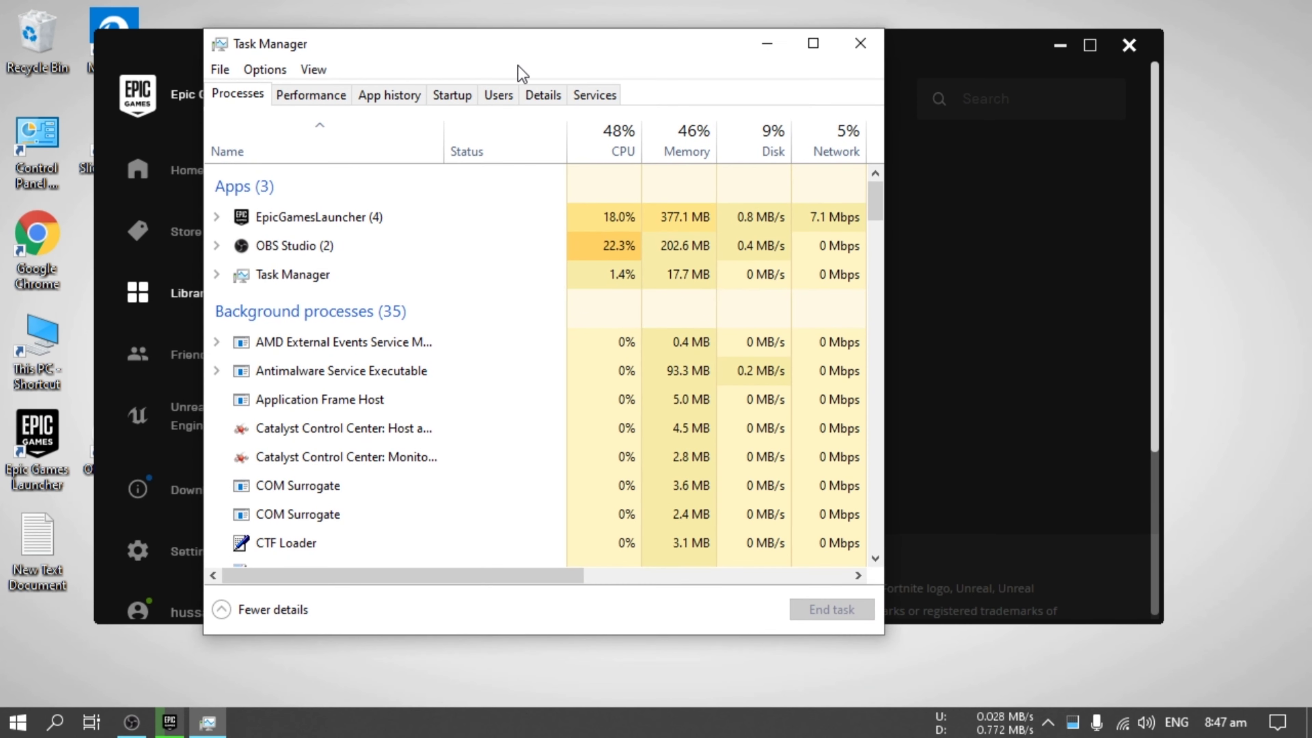
{"action": "left_click", "coordinate": [535, 97]}
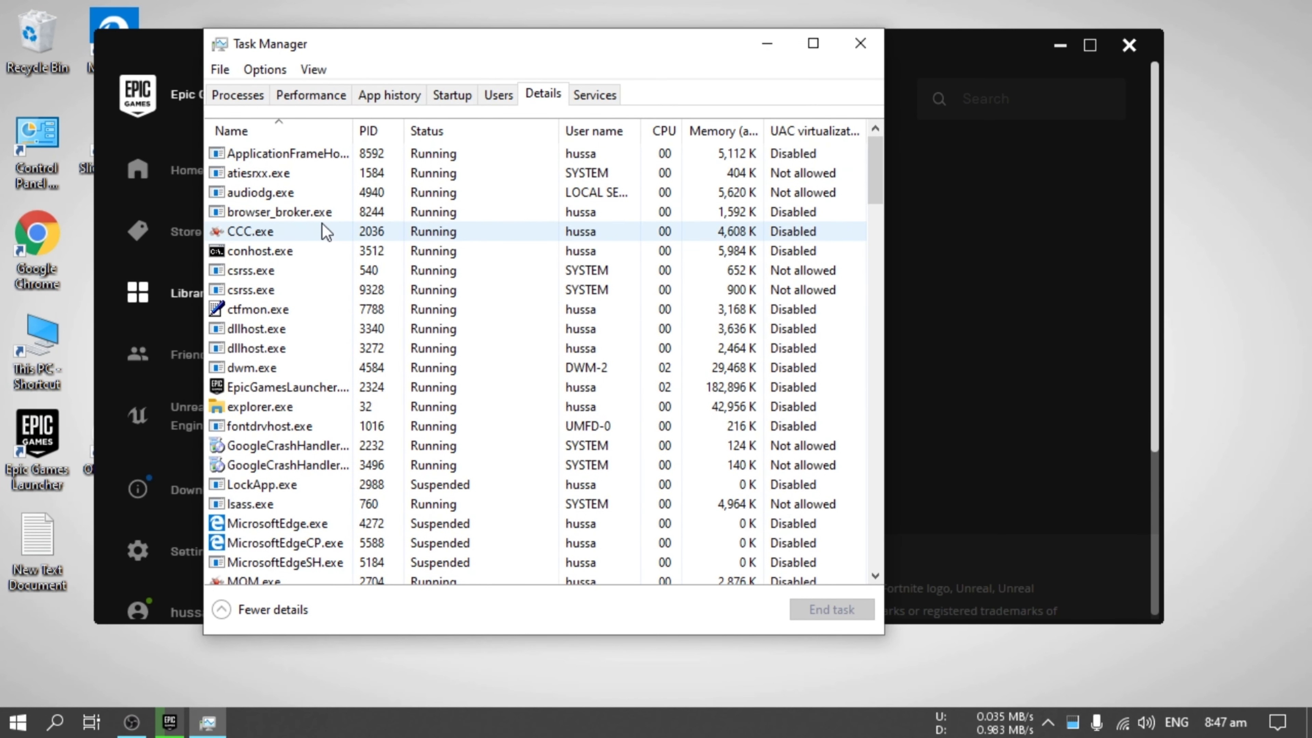
Set the priority of the EpicGamesLauncher.exe process to High, confirm the change and close Task Manager
{"action": "left_click", "coordinate": [273, 390]}
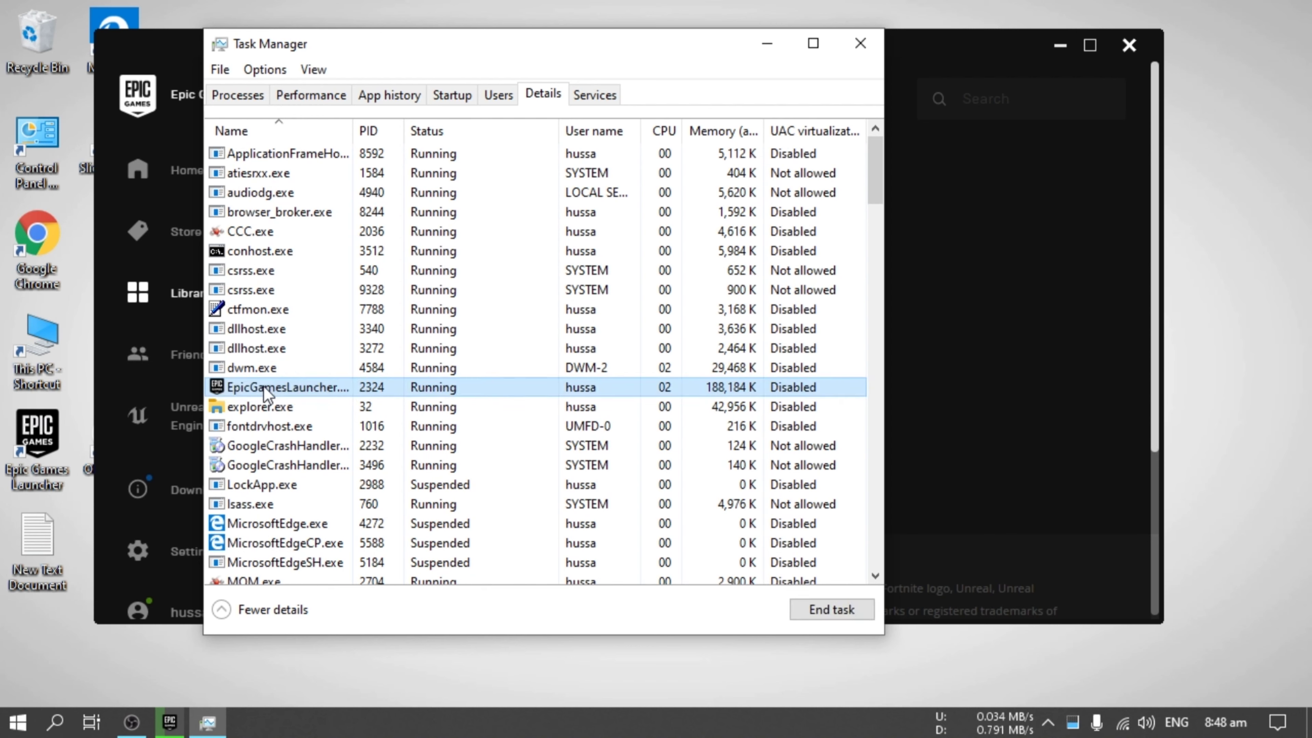
{"action": "right_click", "coordinate": [264, 385]}
{"action": "mouse_move", "coordinate": [406, 483]}
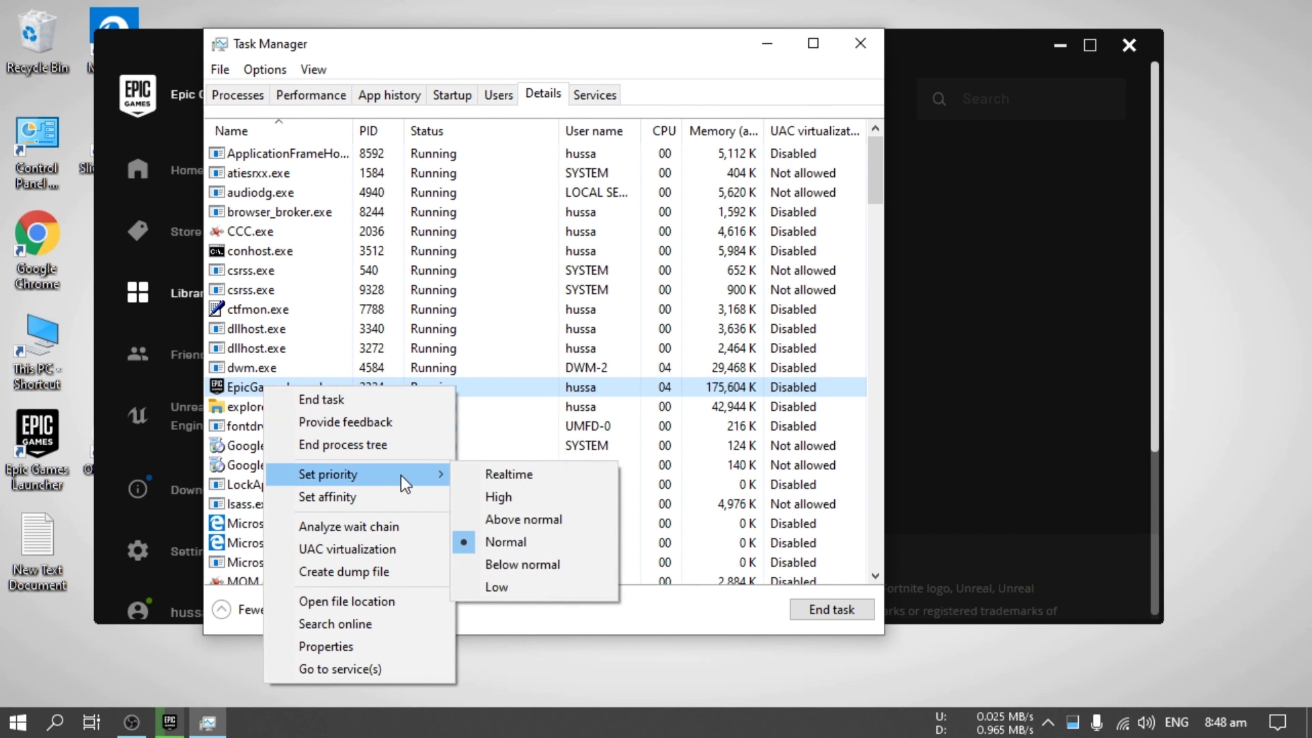
{"action": "left_click", "coordinate": [491, 497]}
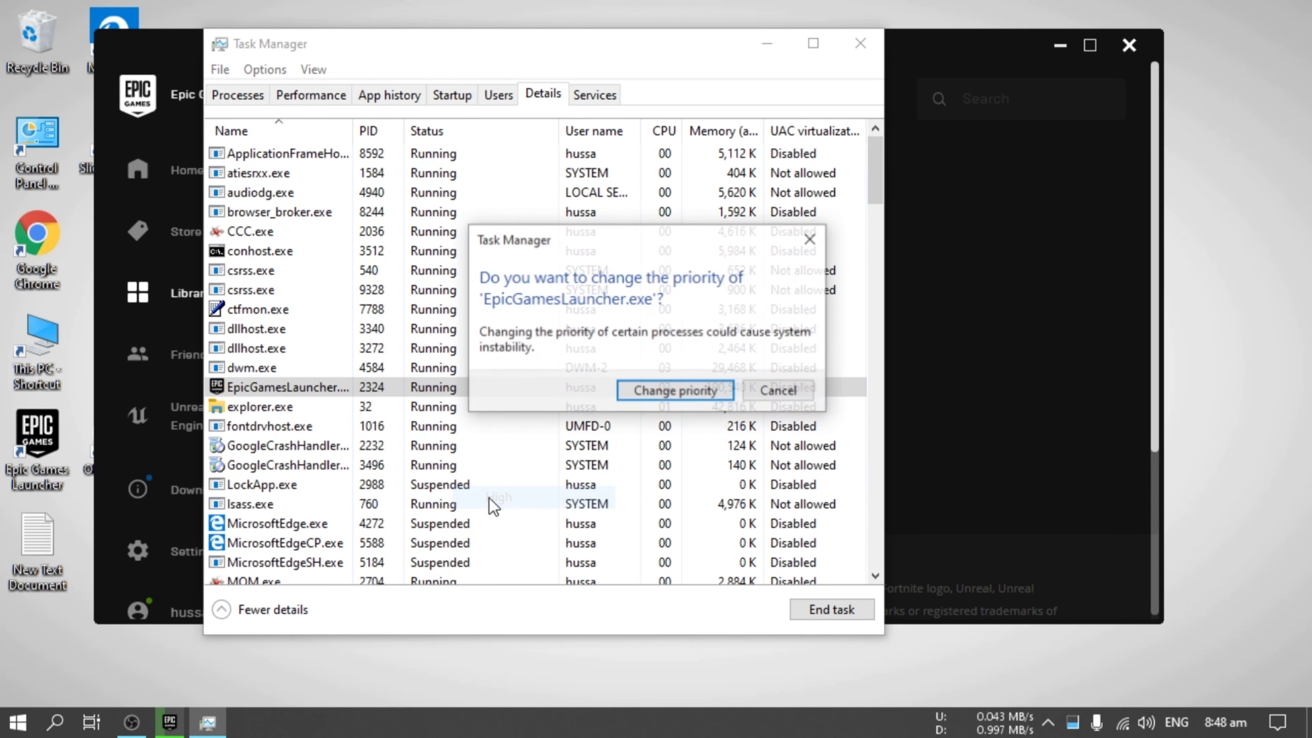
{"action": "left_click", "coordinate": [663, 392]}
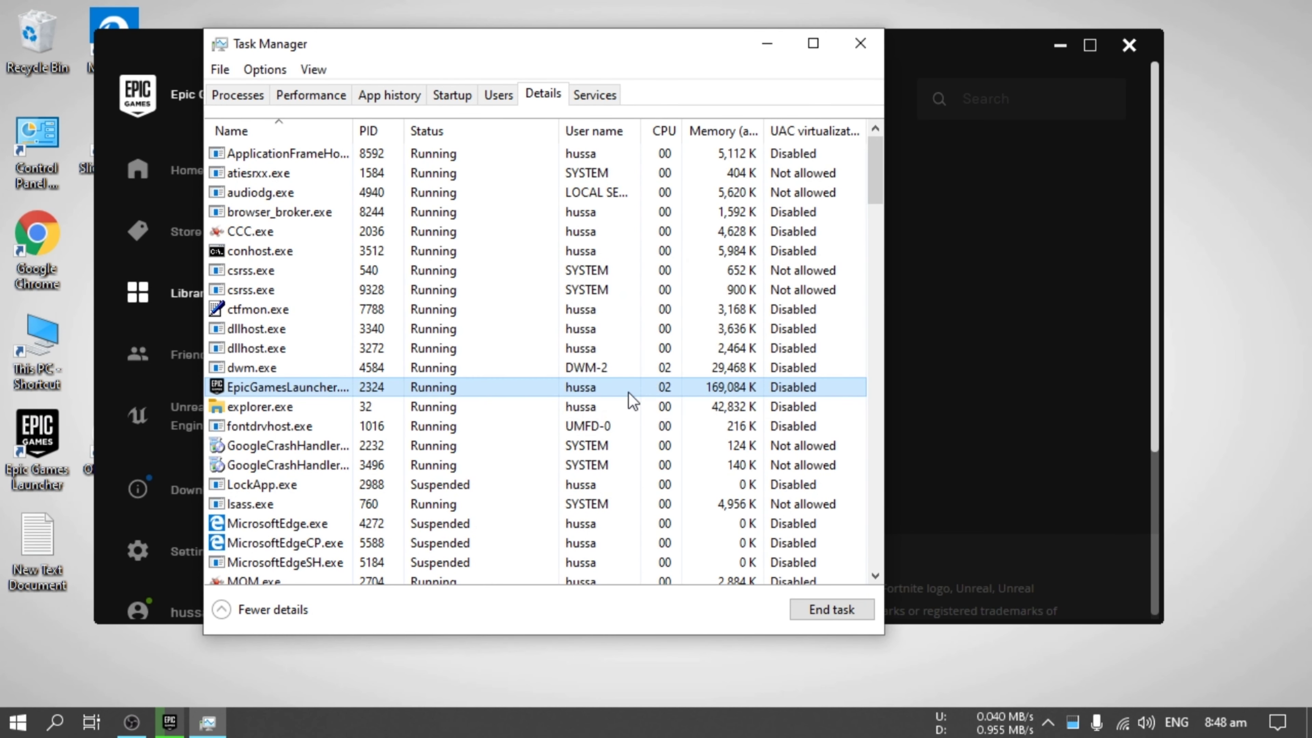
{"action": "left_click", "coordinate": [859, 41]}
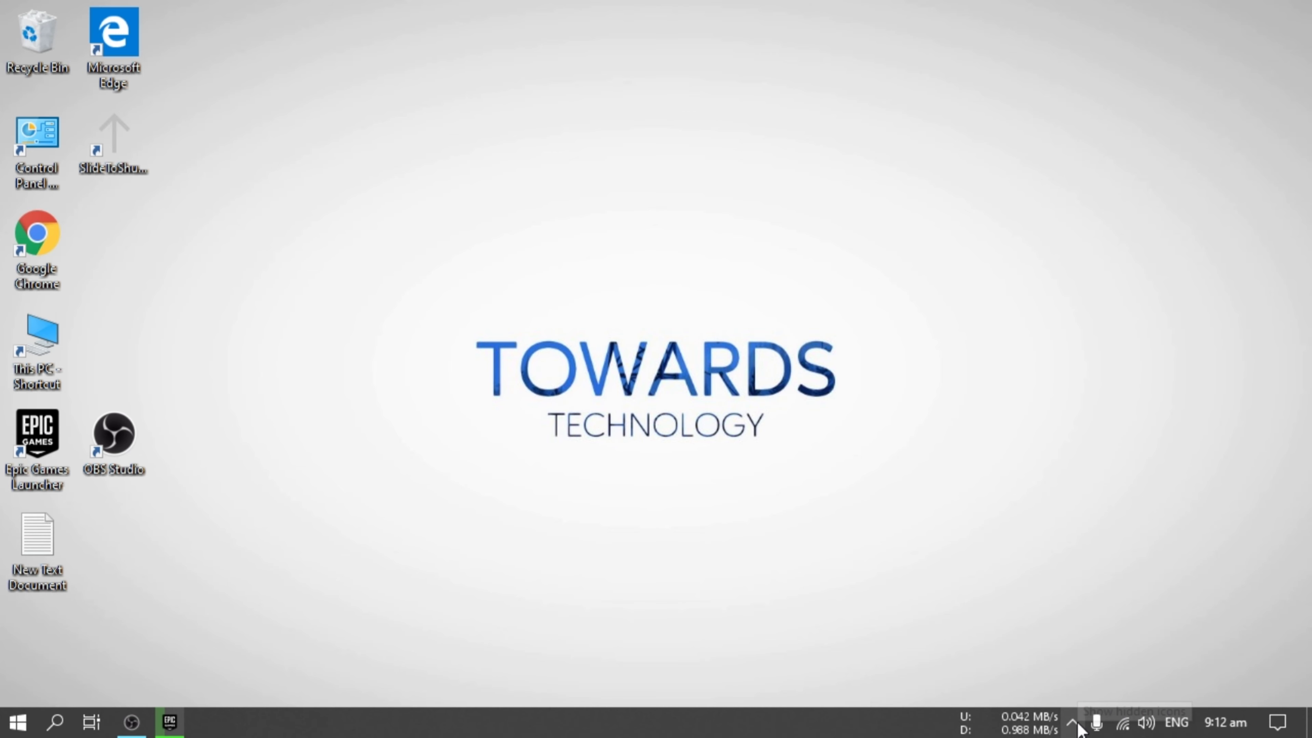
Open the Internet Protocol Version 4 (TCP/IPv4) properties of the active Wi-Fi connection through Control Panel's Network and Sharing Center
{"action": "double_click", "coordinate": [35, 174]}
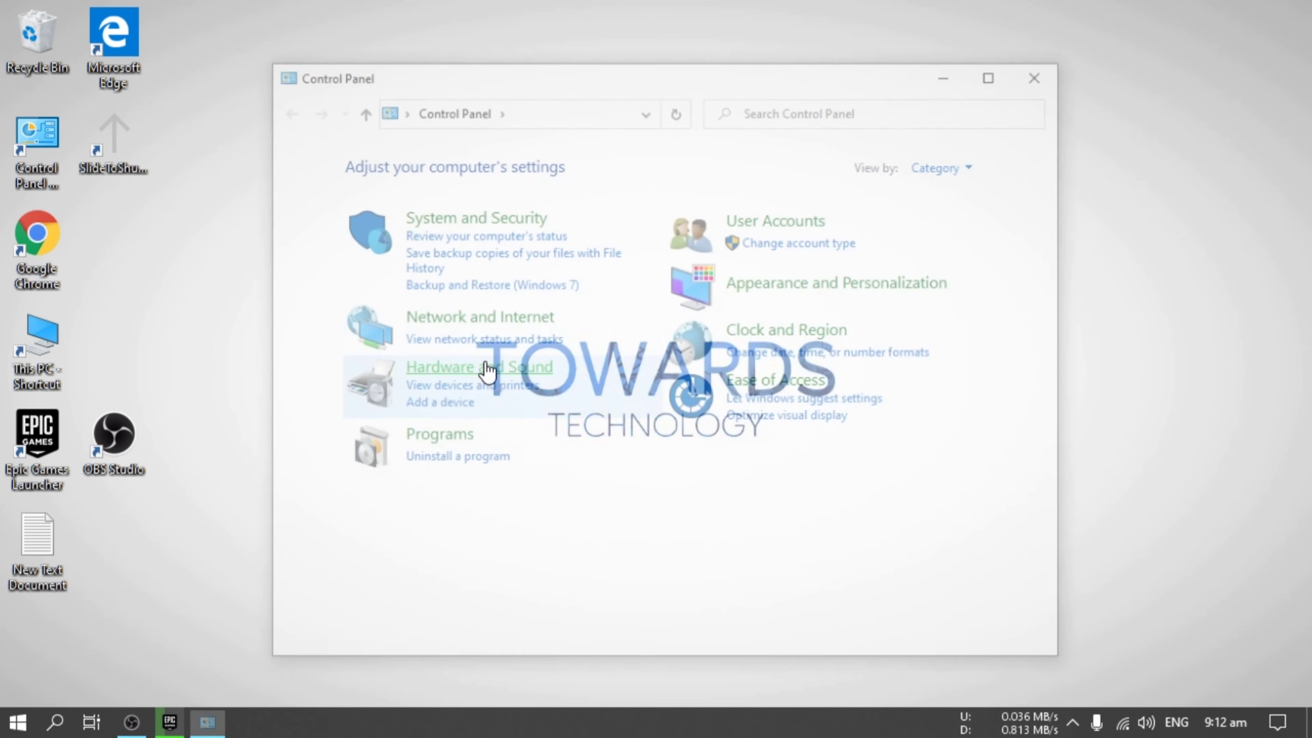
{"action": "left_click", "coordinate": [461, 320]}
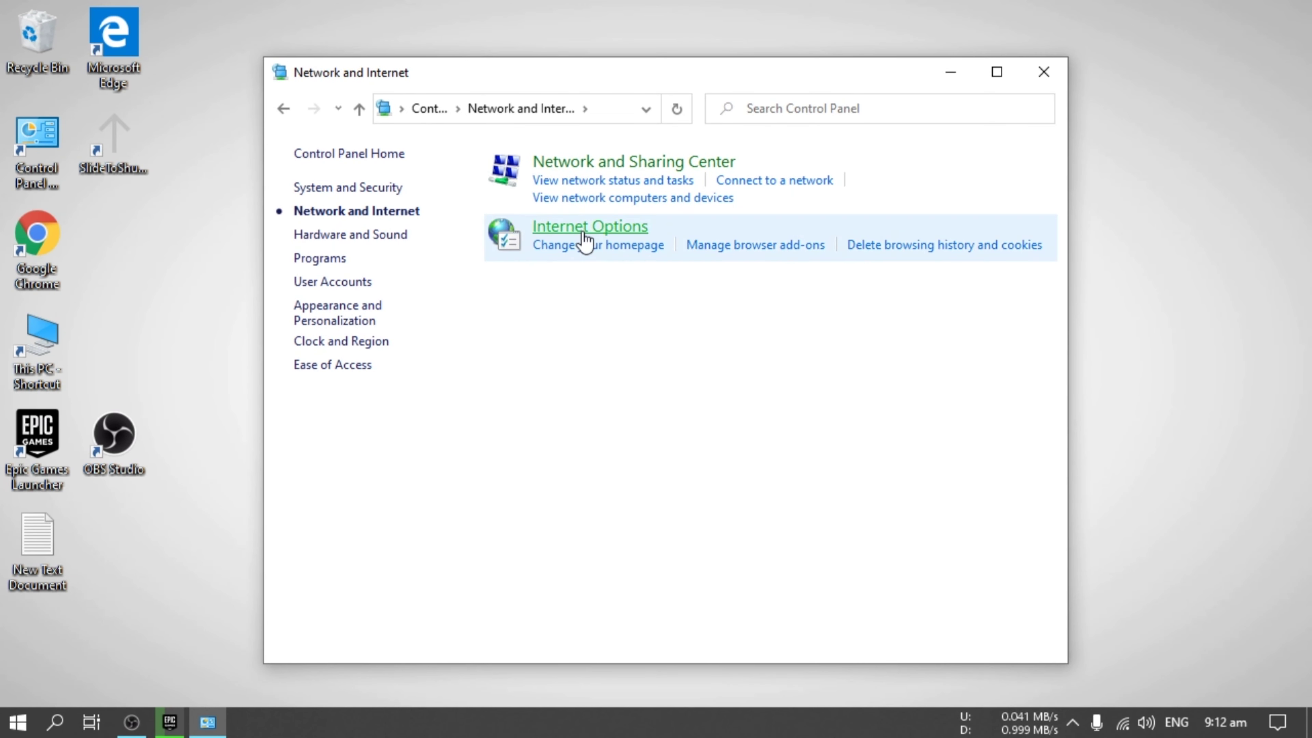
{"action": "left_click", "coordinate": [571, 165]}
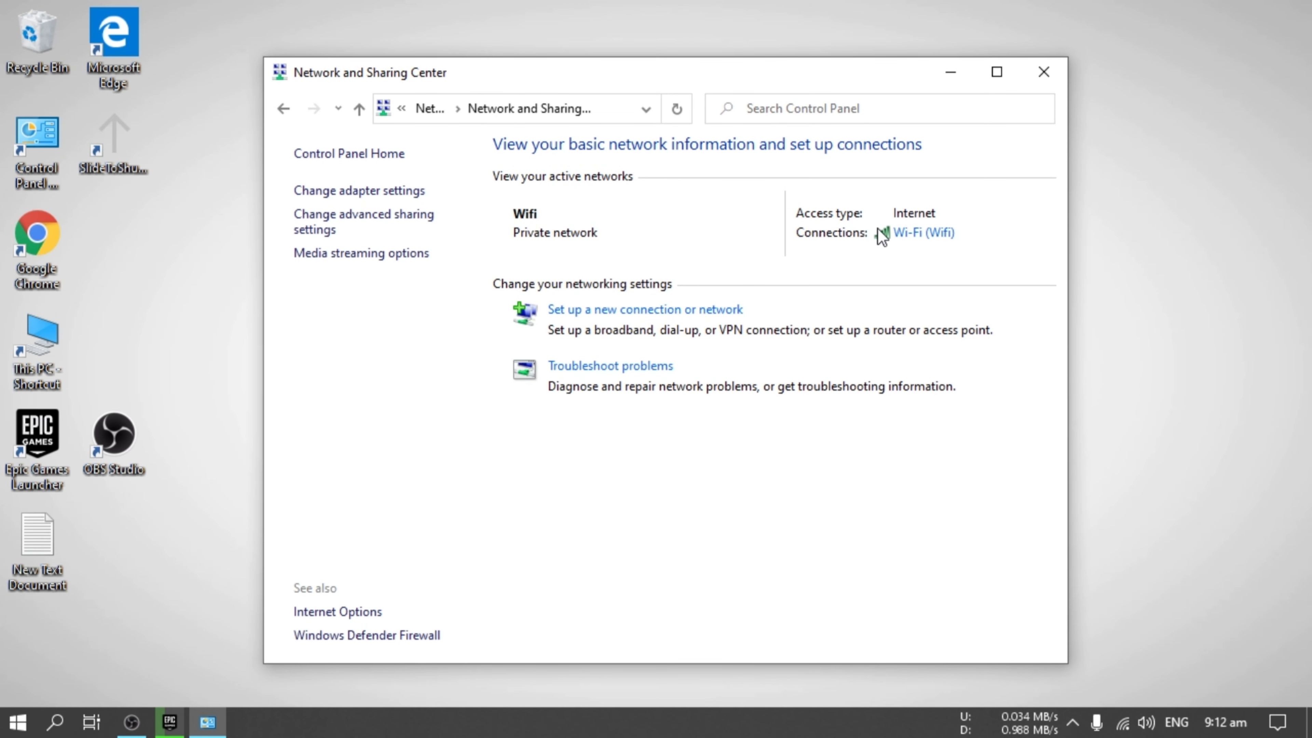
{"action": "left_click", "coordinate": [912, 235]}
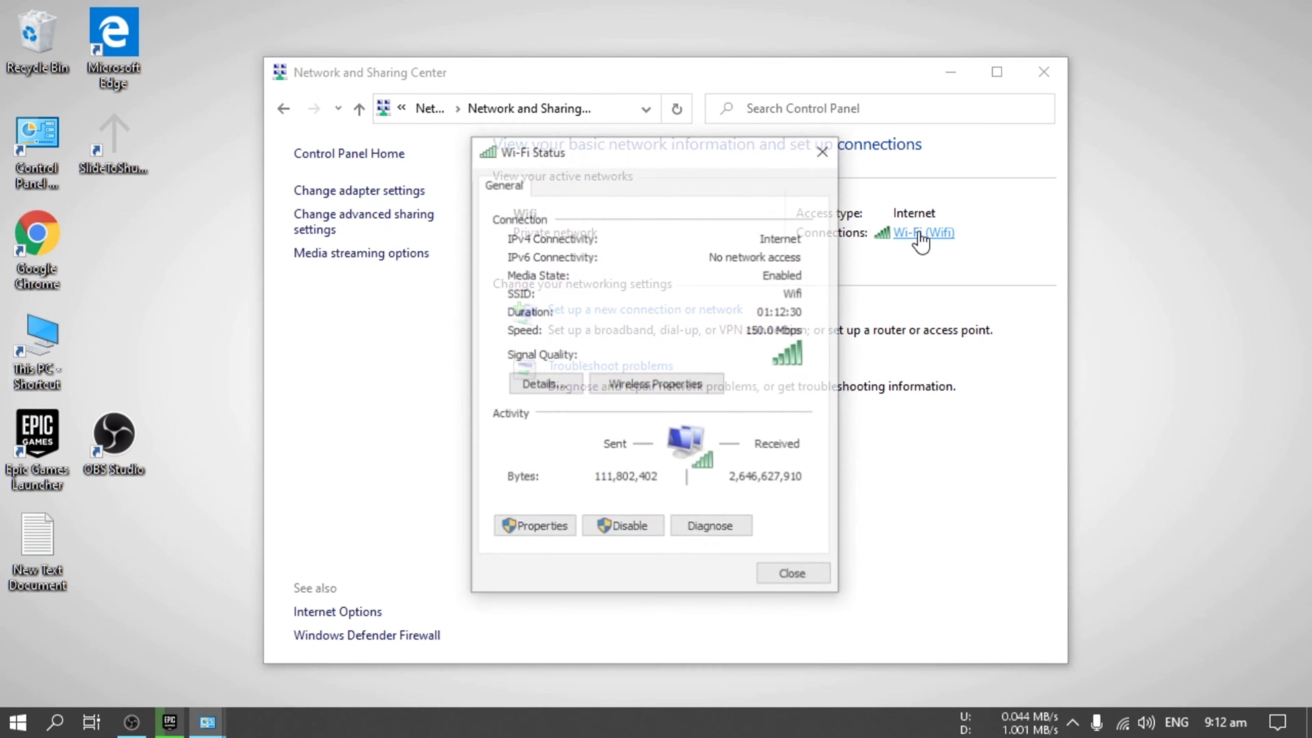
{"action": "left_click", "coordinate": [558, 526]}
{"action": "left_click", "coordinate": [635, 386]}
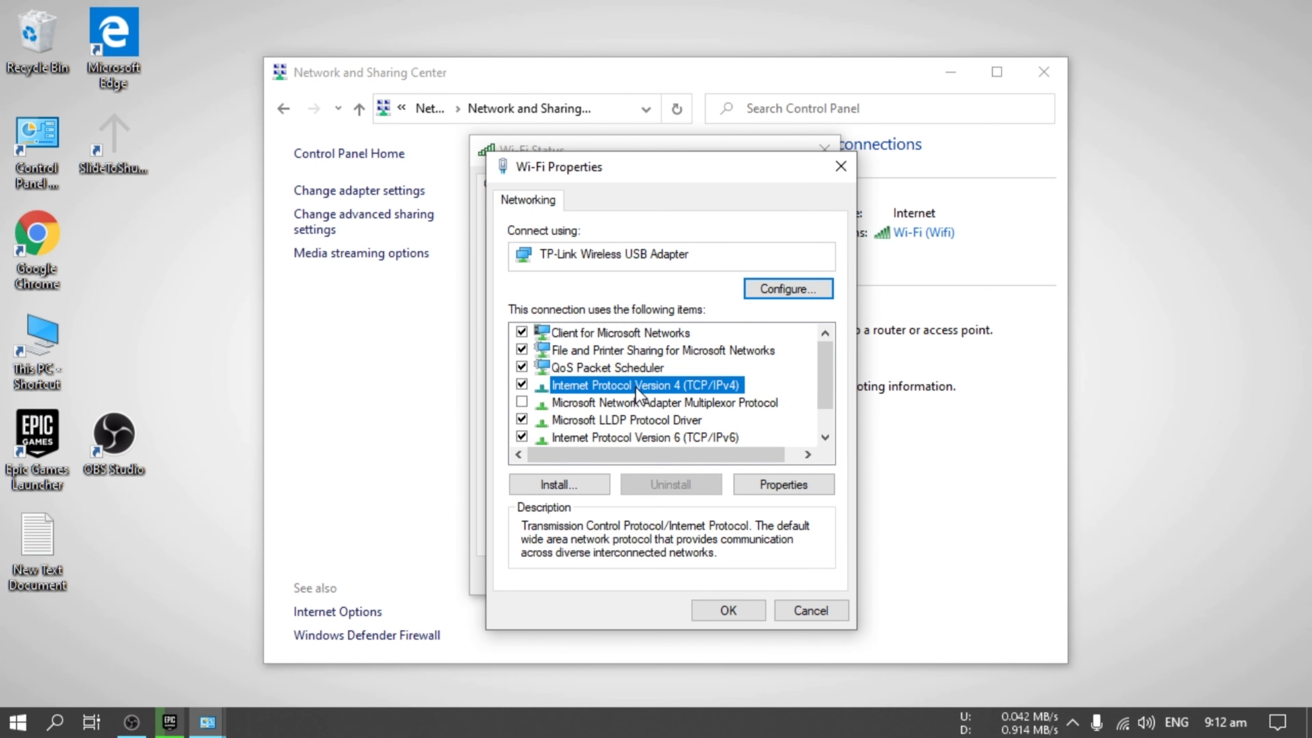
{"action": "double_click", "coordinate": [636, 386]}
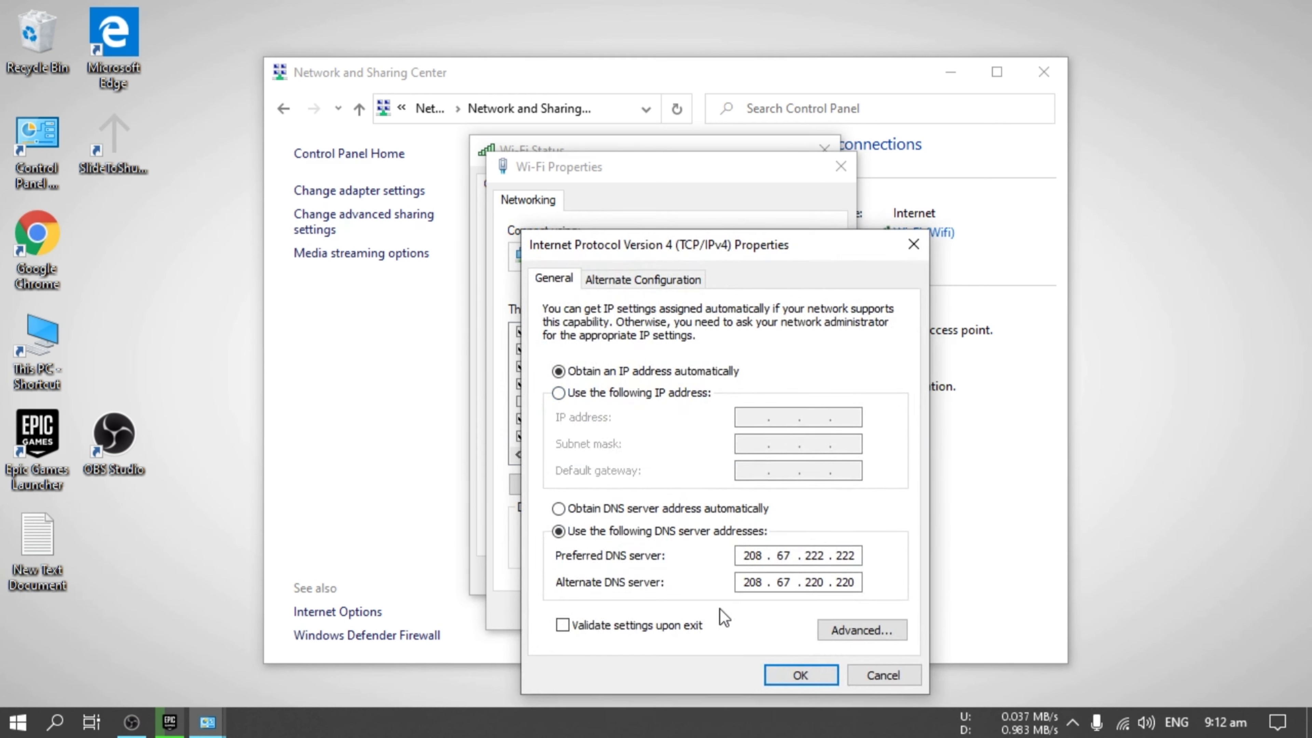
Set the Wi-Fi connection to obtain its DNS server address automatically, apply it and close the network windows
{"action": "left_click", "coordinate": [558, 509]}
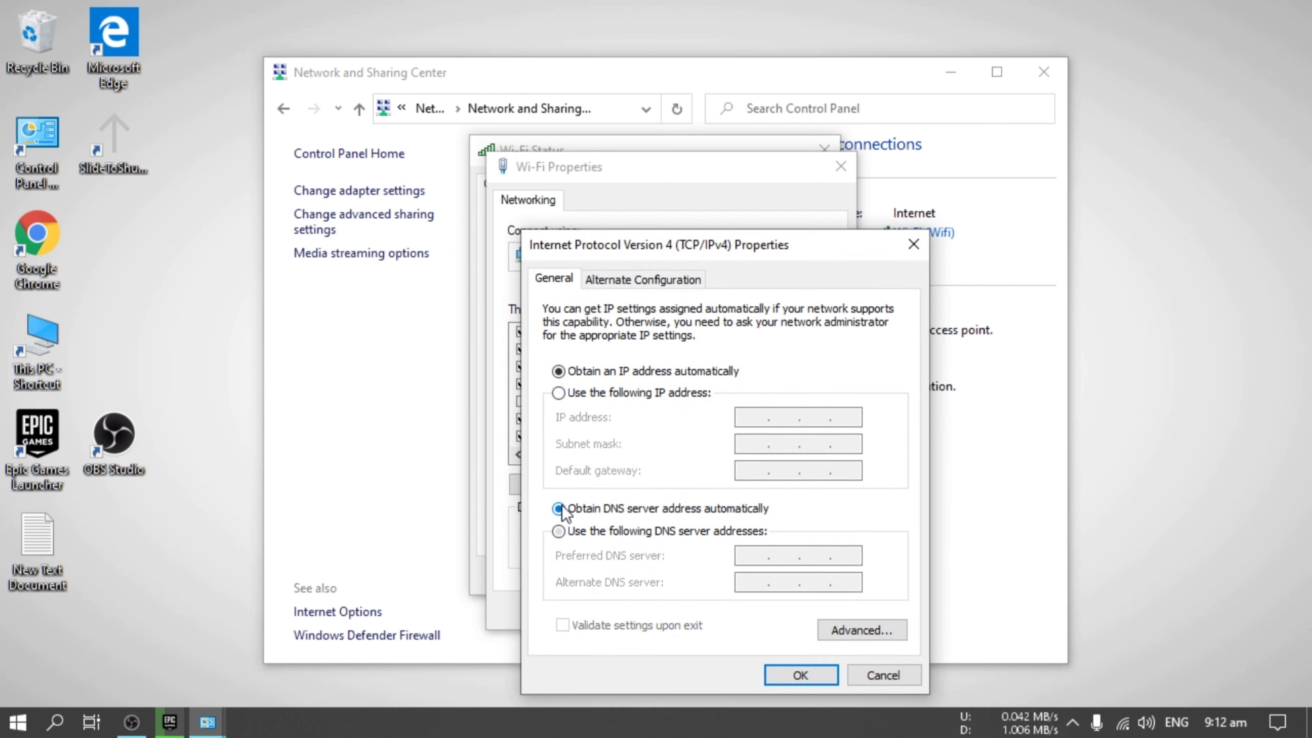
{"action": "left_click", "coordinate": [769, 675]}
{"action": "left_click", "coordinate": [742, 606]}
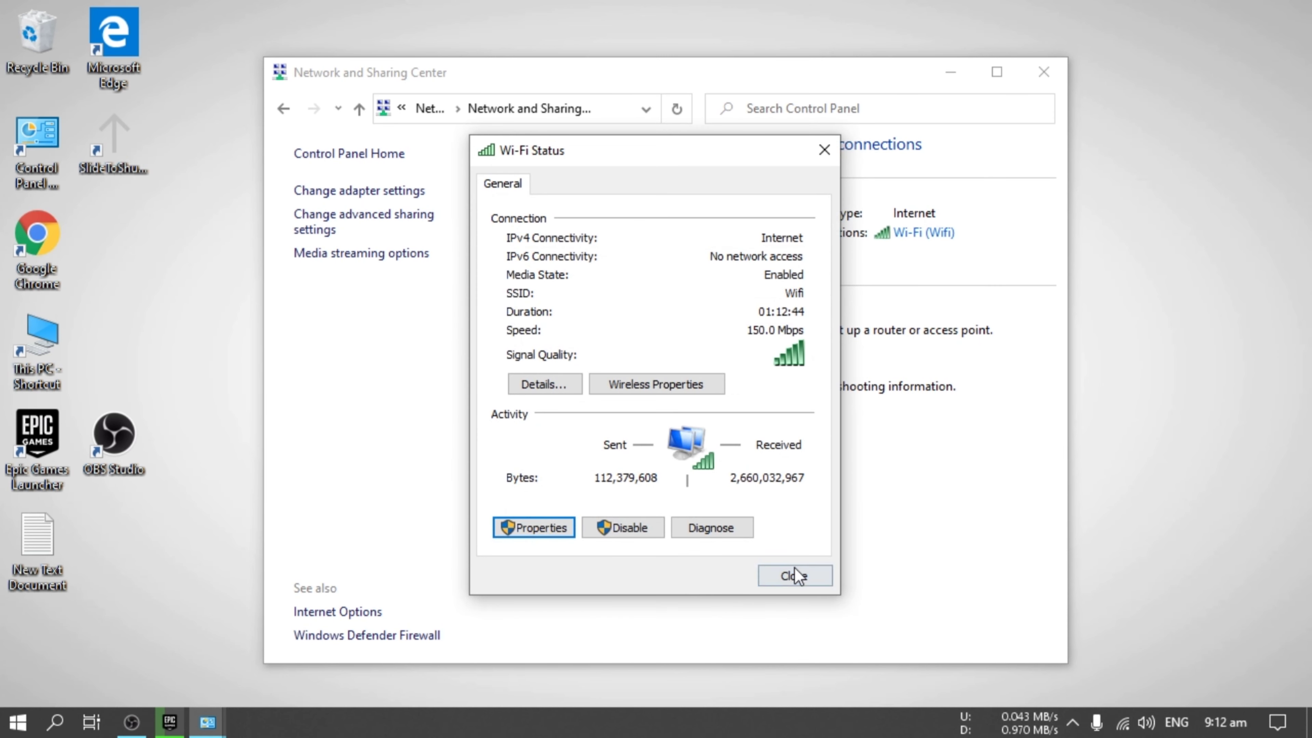
{"action": "left_click", "coordinate": [795, 570]}
{"action": "left_click", "coordinate": [1044, 72]}
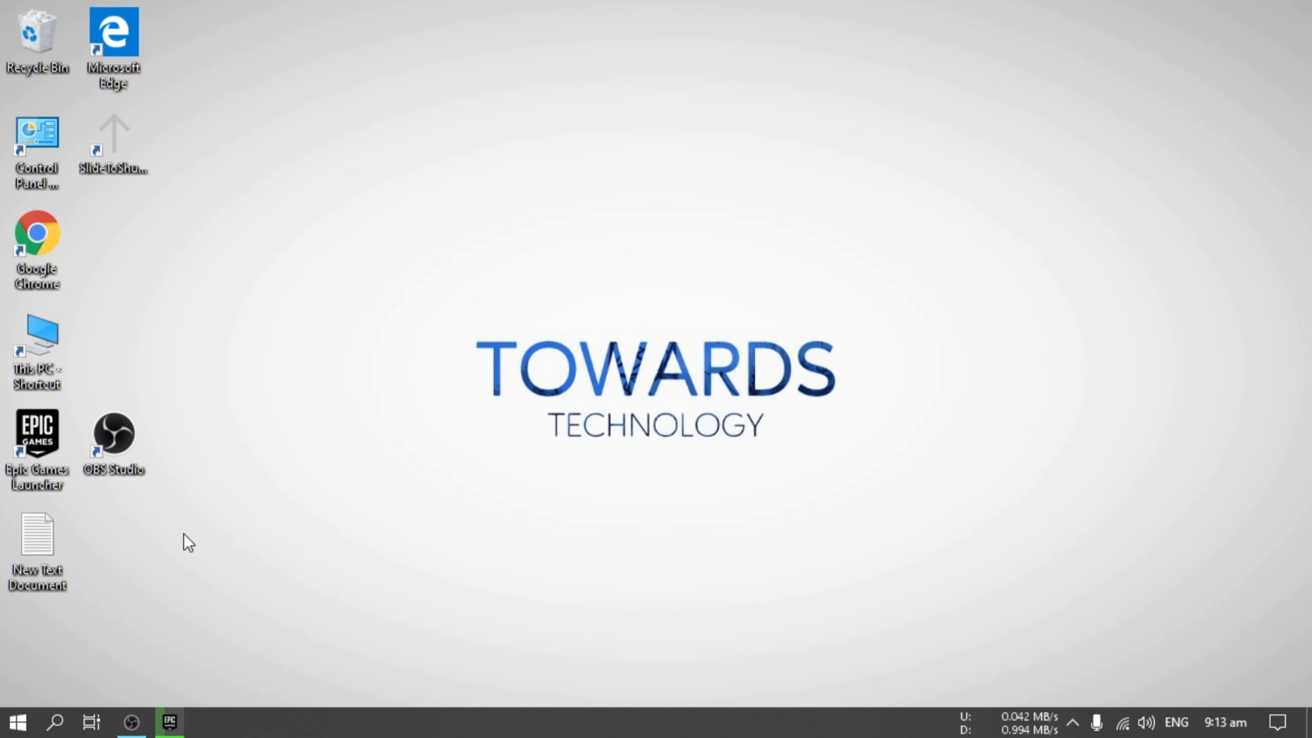
Open Windows Defender Firewall with Advanced Security and delete the EpicGamesLauncher inbound rule
{"action": "left_click", "coordinate": [11, 726]}
{"action": "type", "text": "de"}
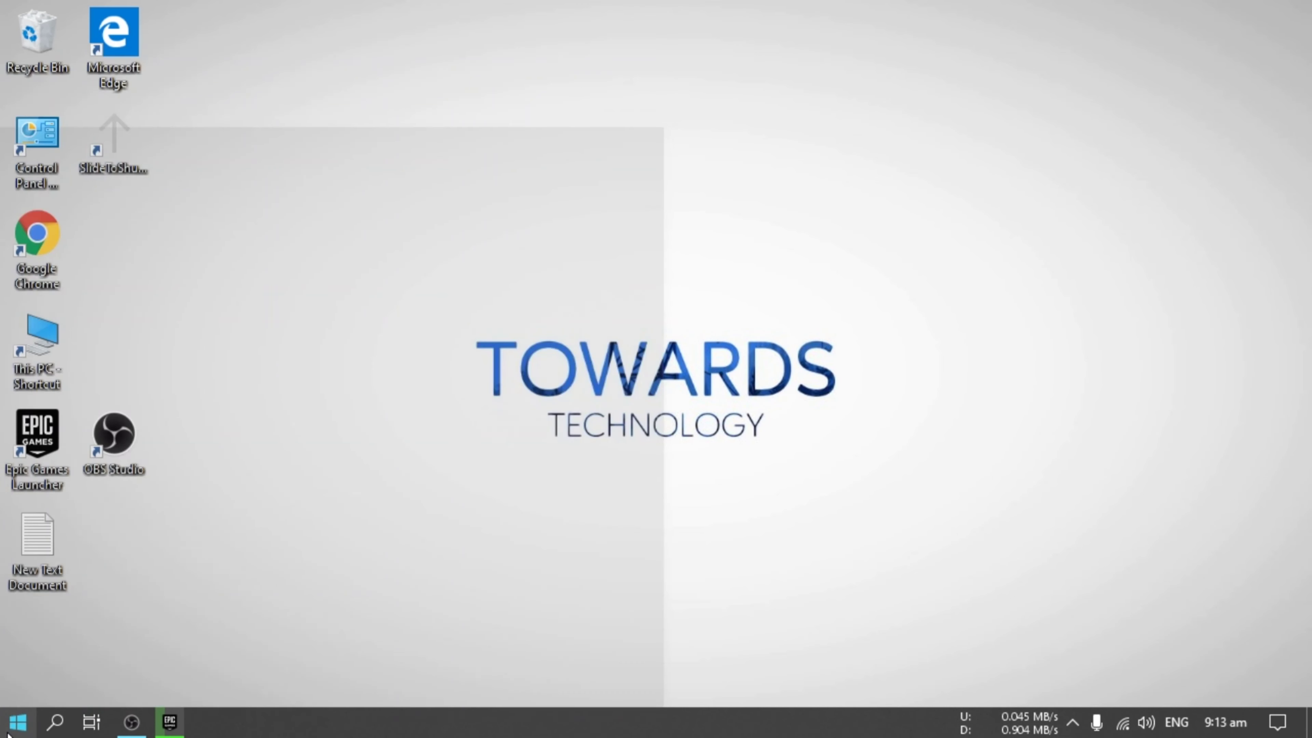
{"action": "left_click", "coordinate": [124, 202]}
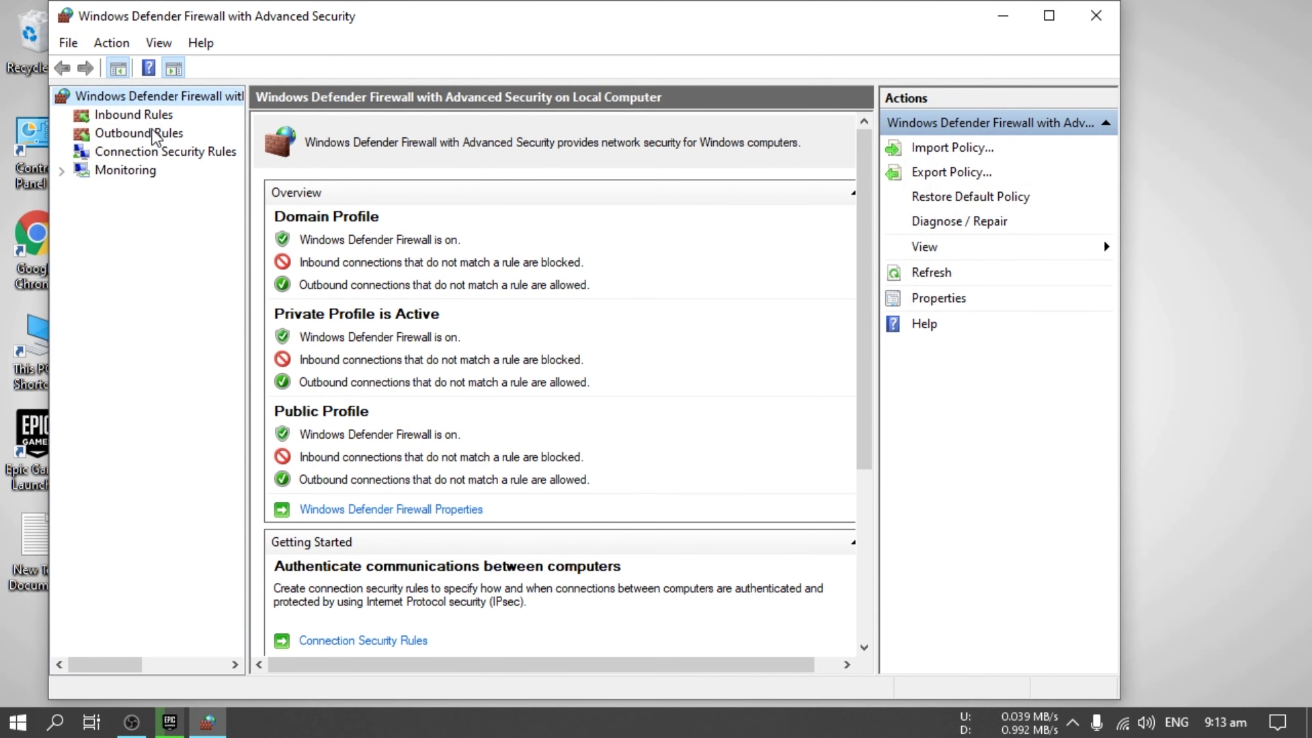
{"action": "left_click", "coordinate": [150, 117]}
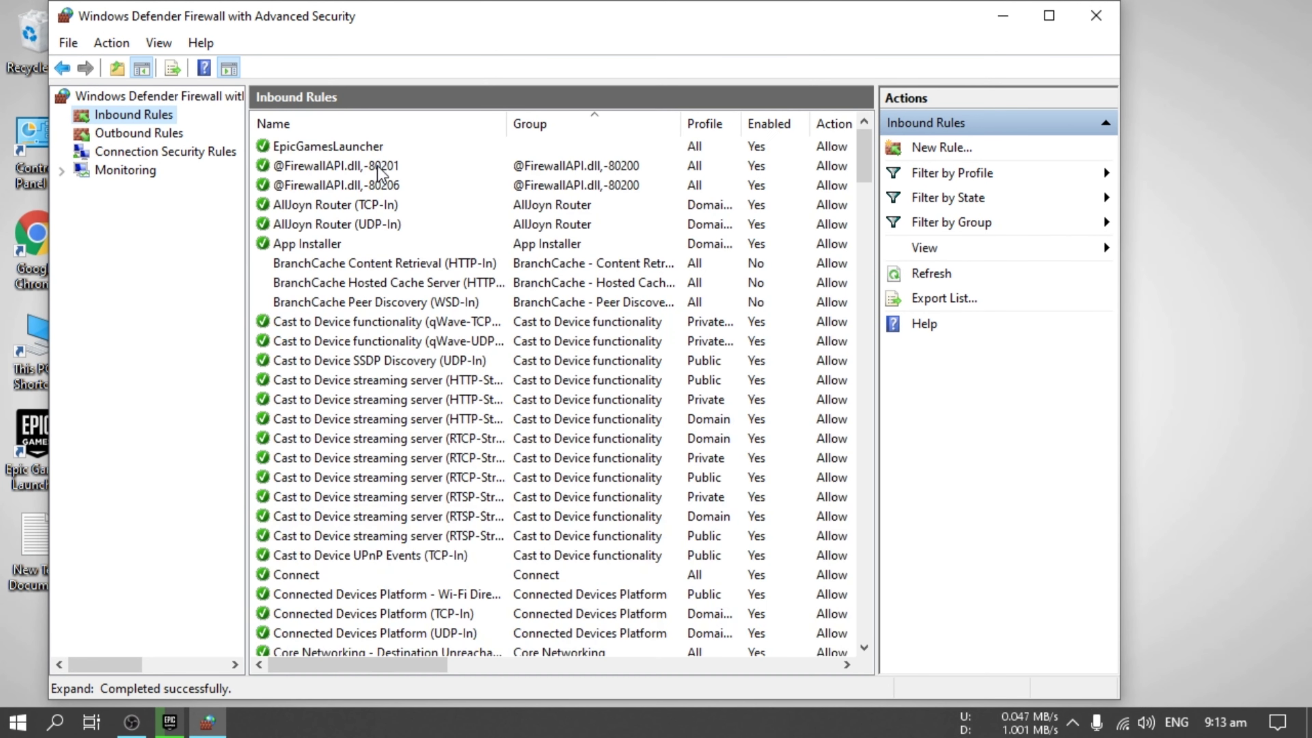
{"action": "left_click", "coordinate": [335, 149]}
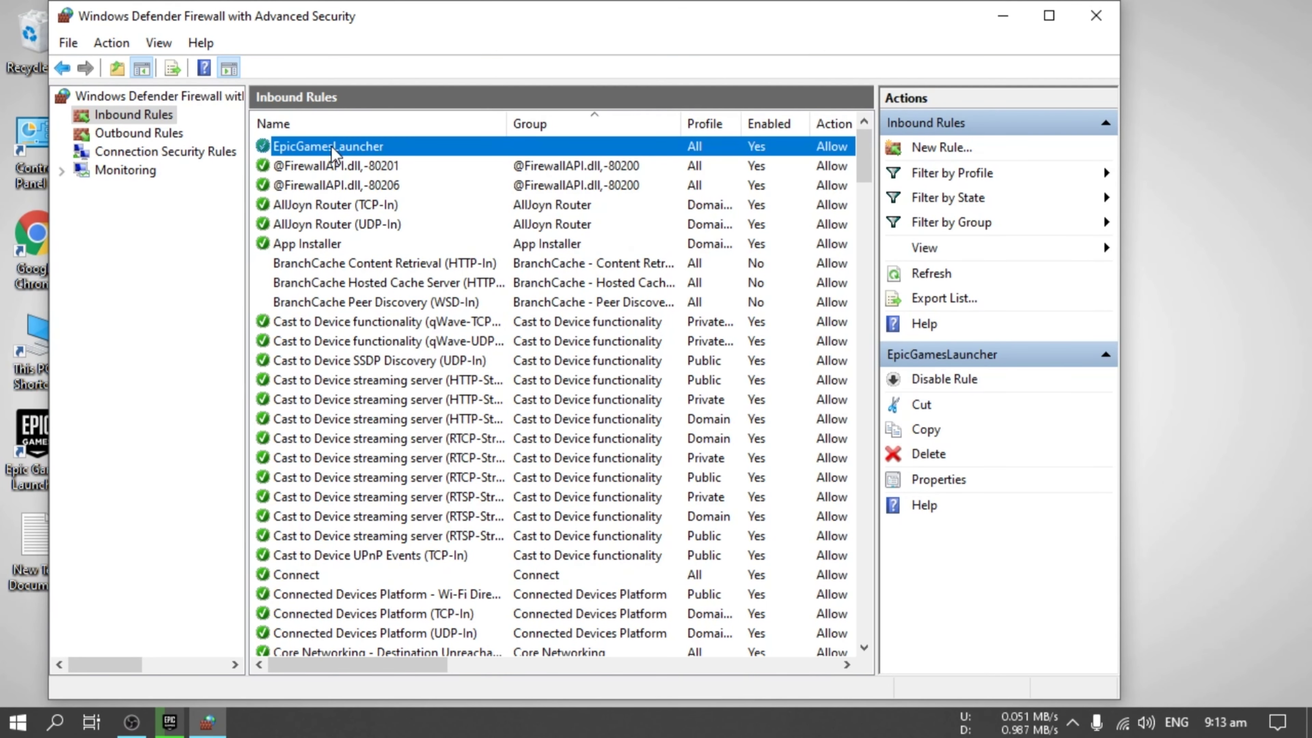
{"action": "left_click", "coordinate": [928, 453]}
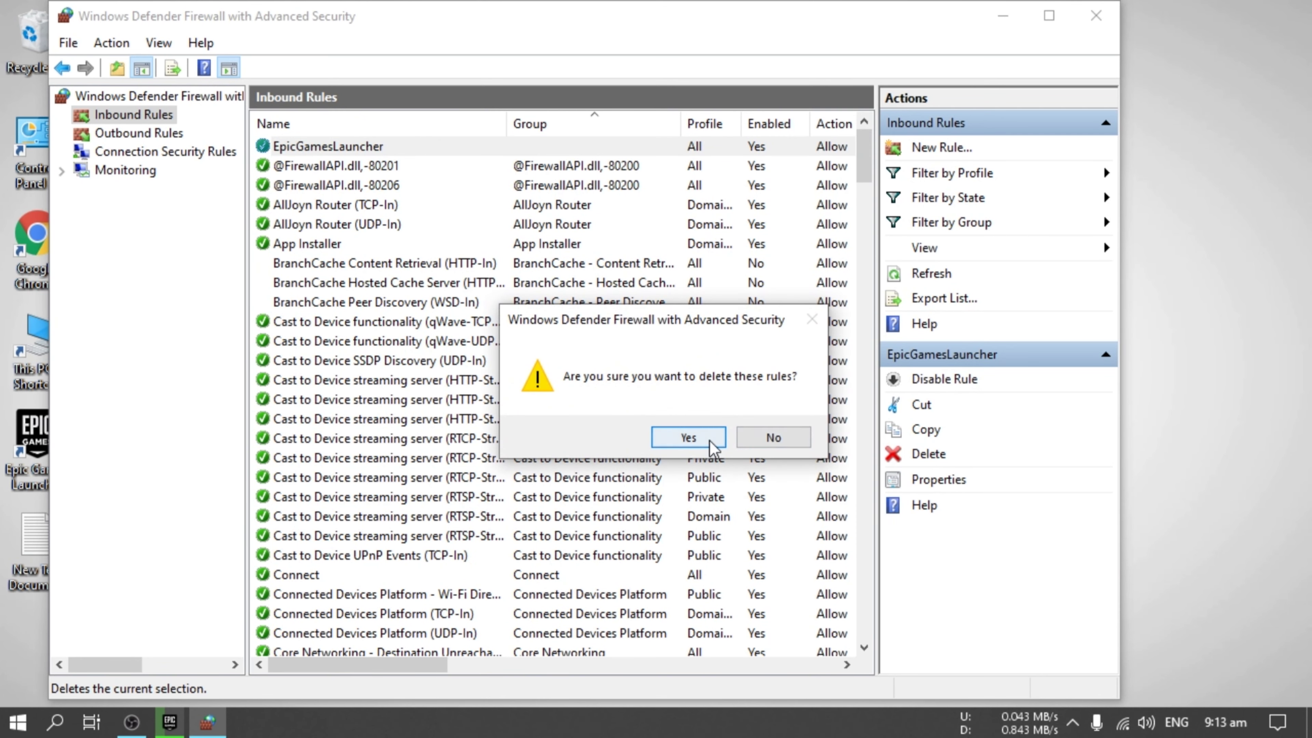
{"action": "left_click", "coordinate": [692, 444]}
Delete the EpicGamesLauncher outbound rule and close the firewall window
{"action": "left_click", "coordinate": [130, 135]}
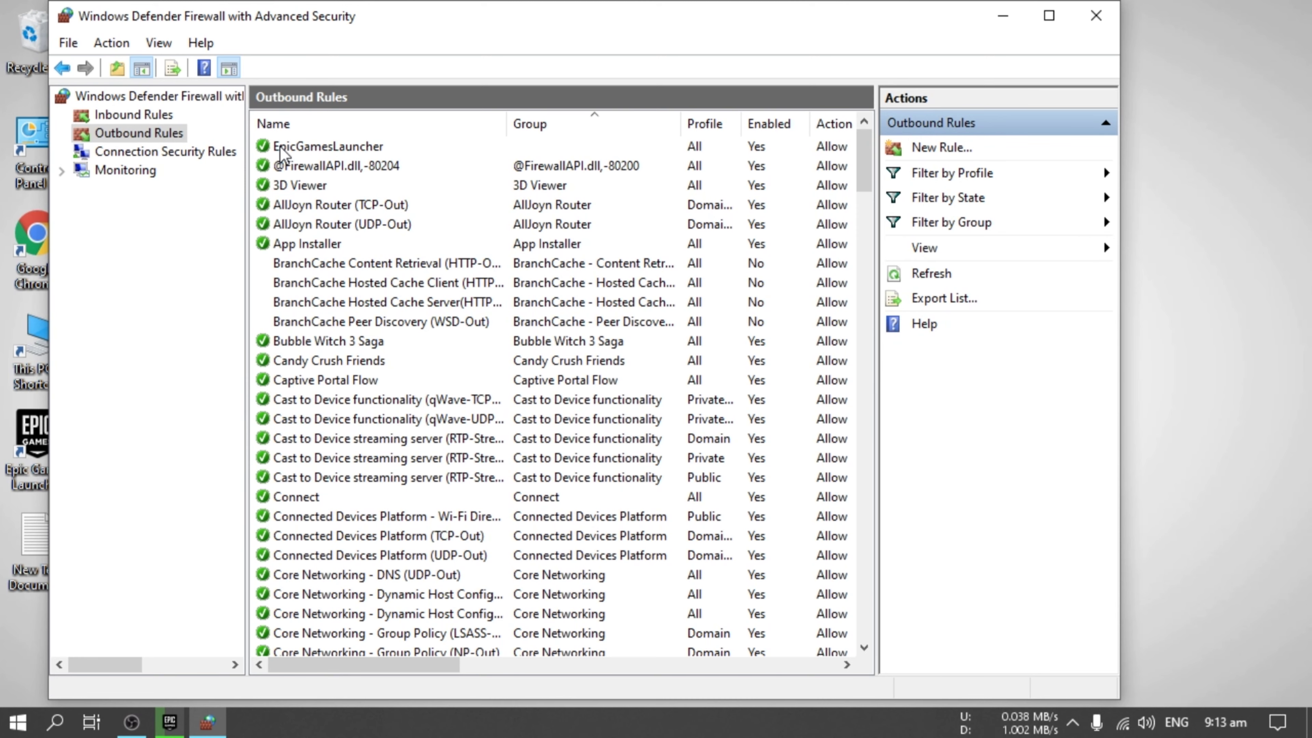
{"action": "left_click", "coordinate": [349, 149]}
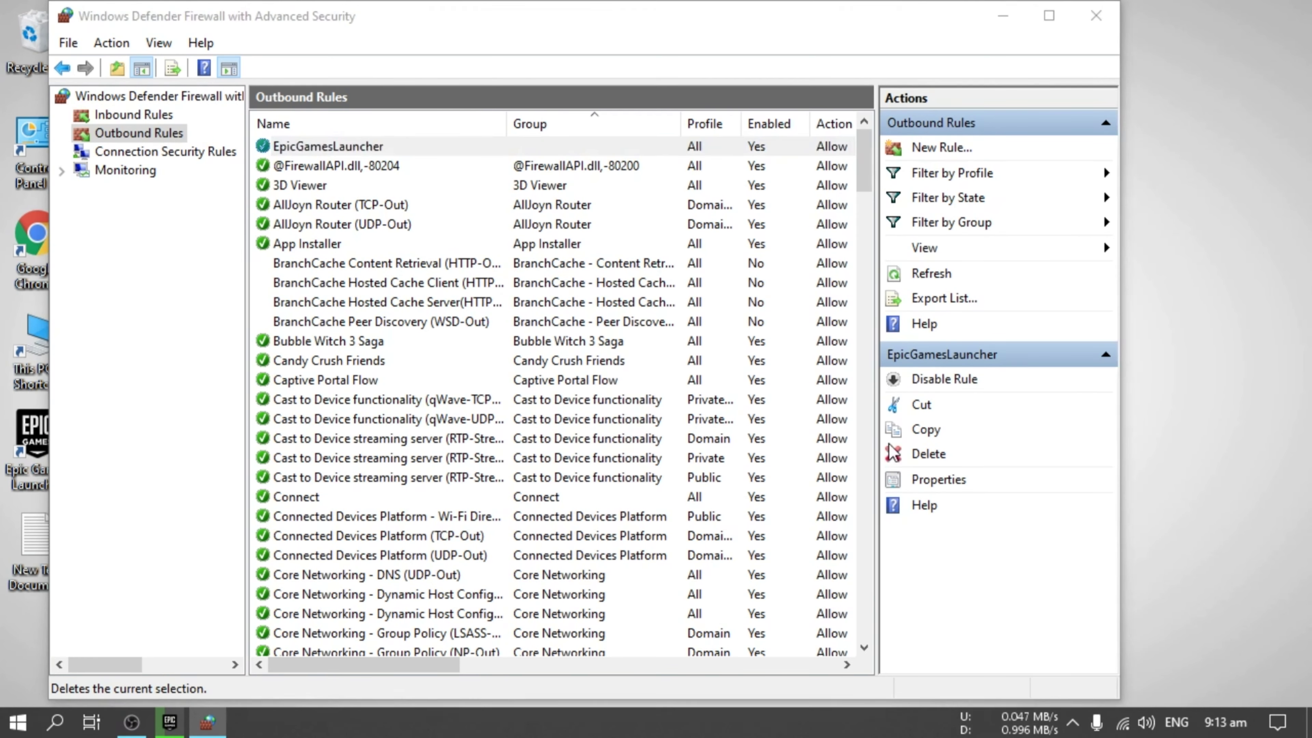
{"action": "left_click", "coordinate": [927, 454]}
{"action": "left_click", "coordinate": [681, 437]}
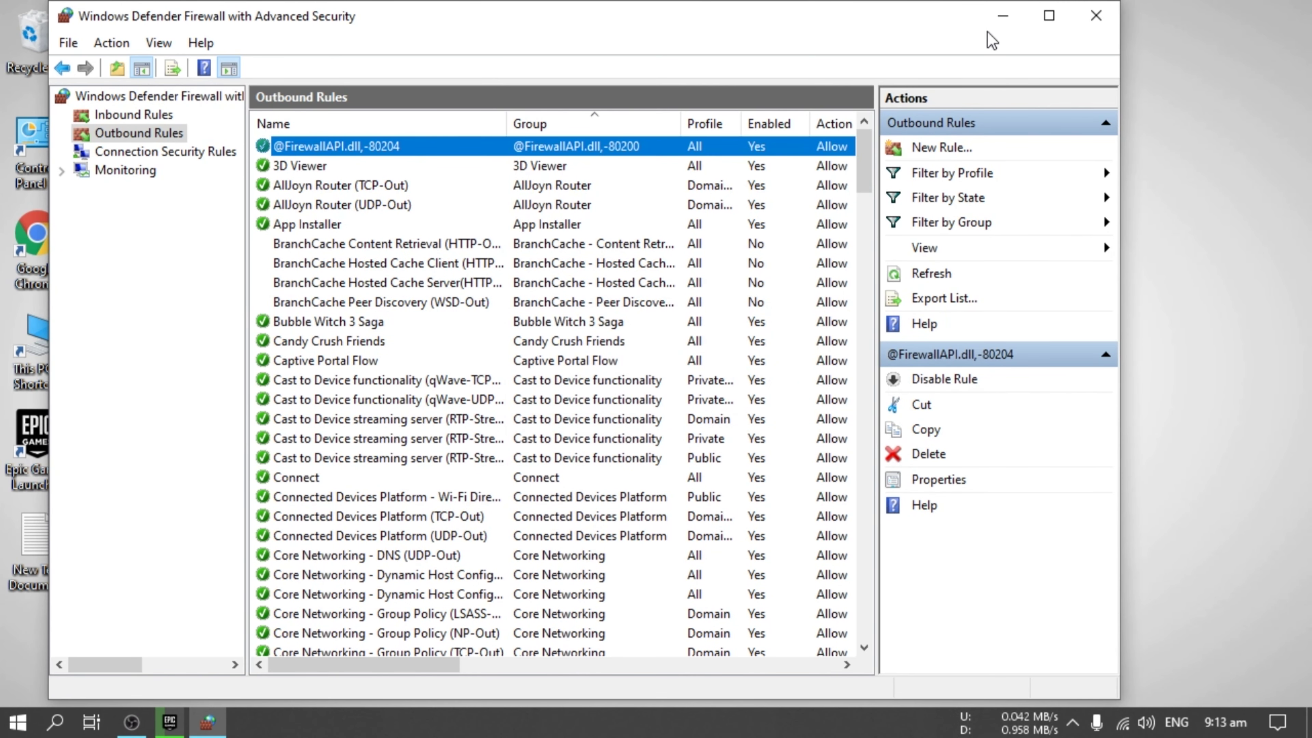
{"action": "left_click", "coordinate": [1096, 16]}
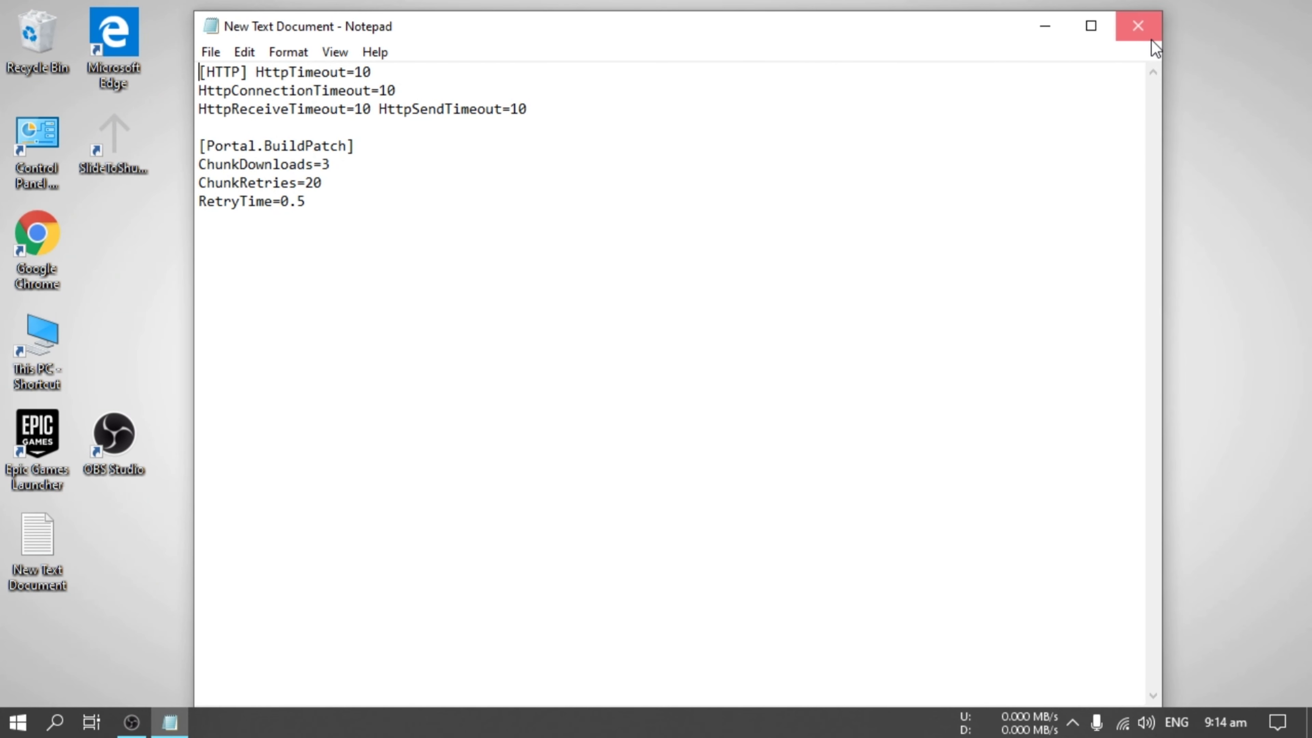
Close the Notepad document and open the AppData\Local\EpicGamesLauncher\Saved\Config\Windows folder in File Explorer
{"action": "left_click", "coordinate": [1138, 25]}
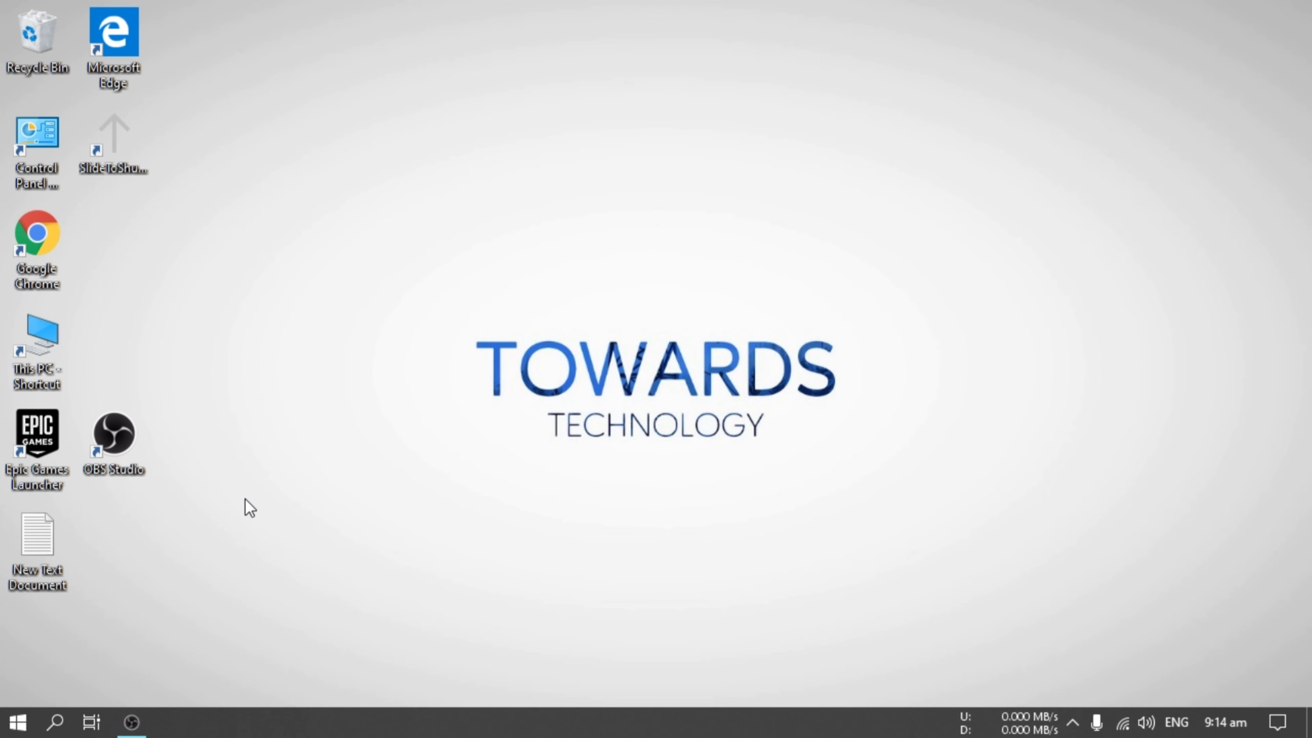
{"action": "key", "text": "super+r"}
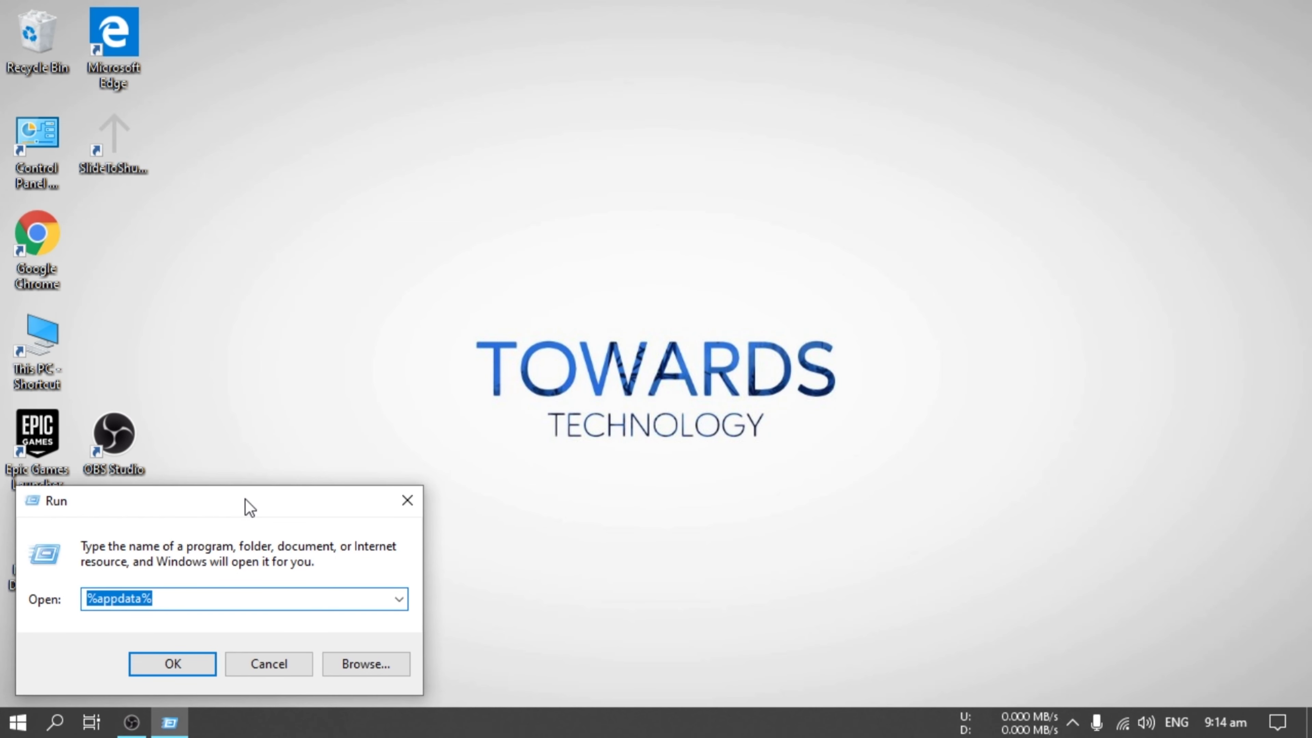
{"action": "key", "text": "Return"}
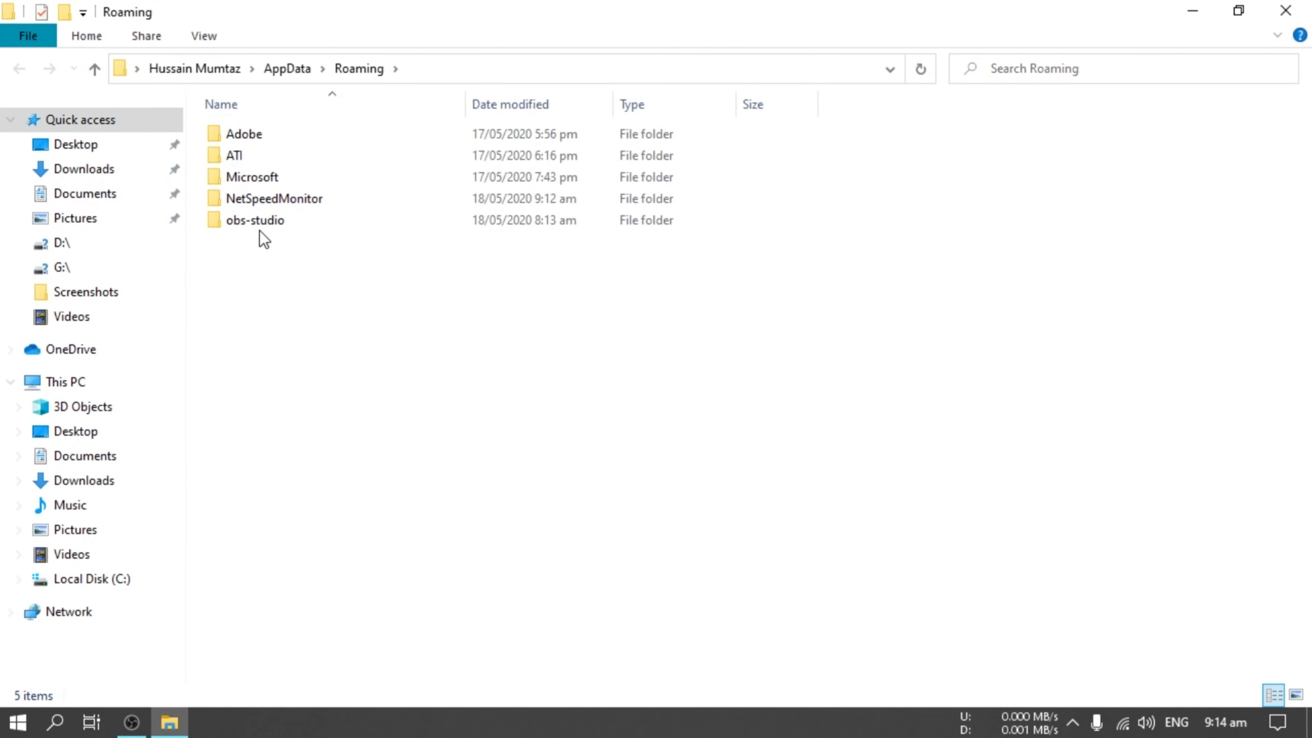
{"action": "left_click", "coordinate": [283, 72]}
{"action": "double_click", "coordinate": [263, 137]}
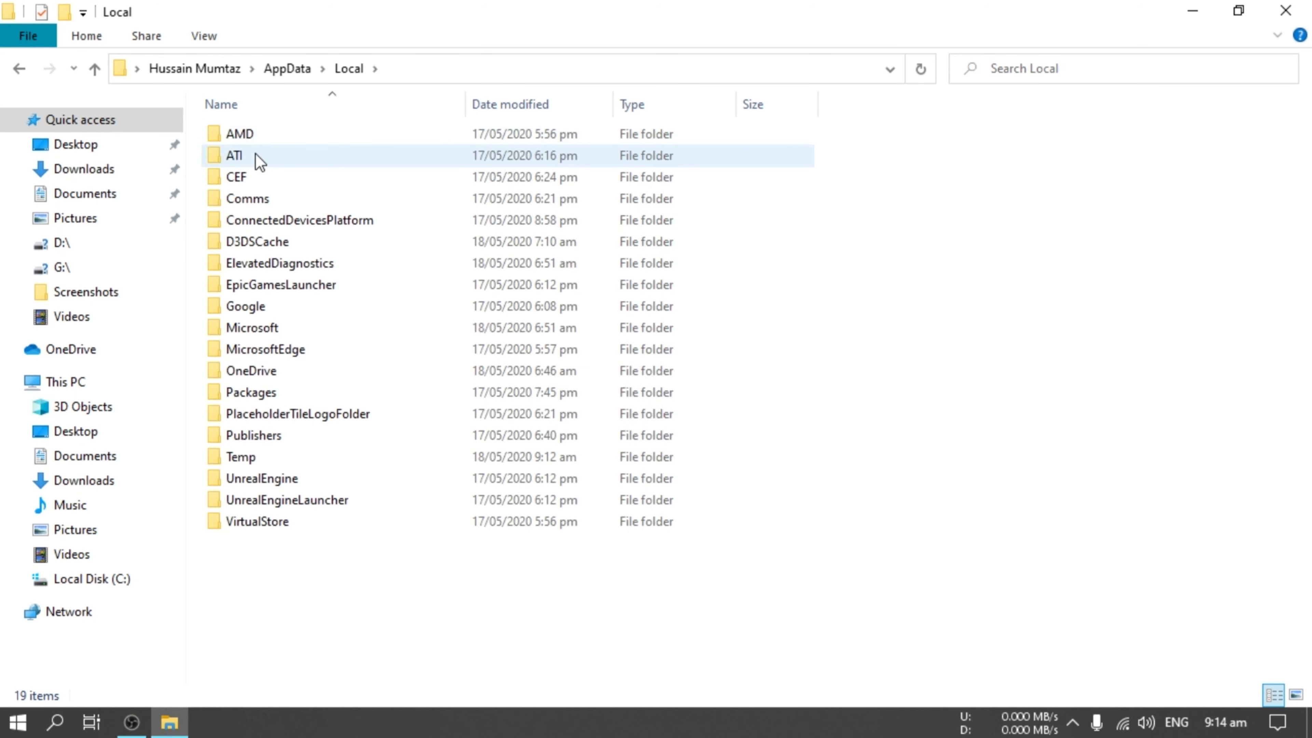
{"action": "left_click", "coordinate": [288, 293]}
{"action": "double_click", "coordinate": [287, 294]}
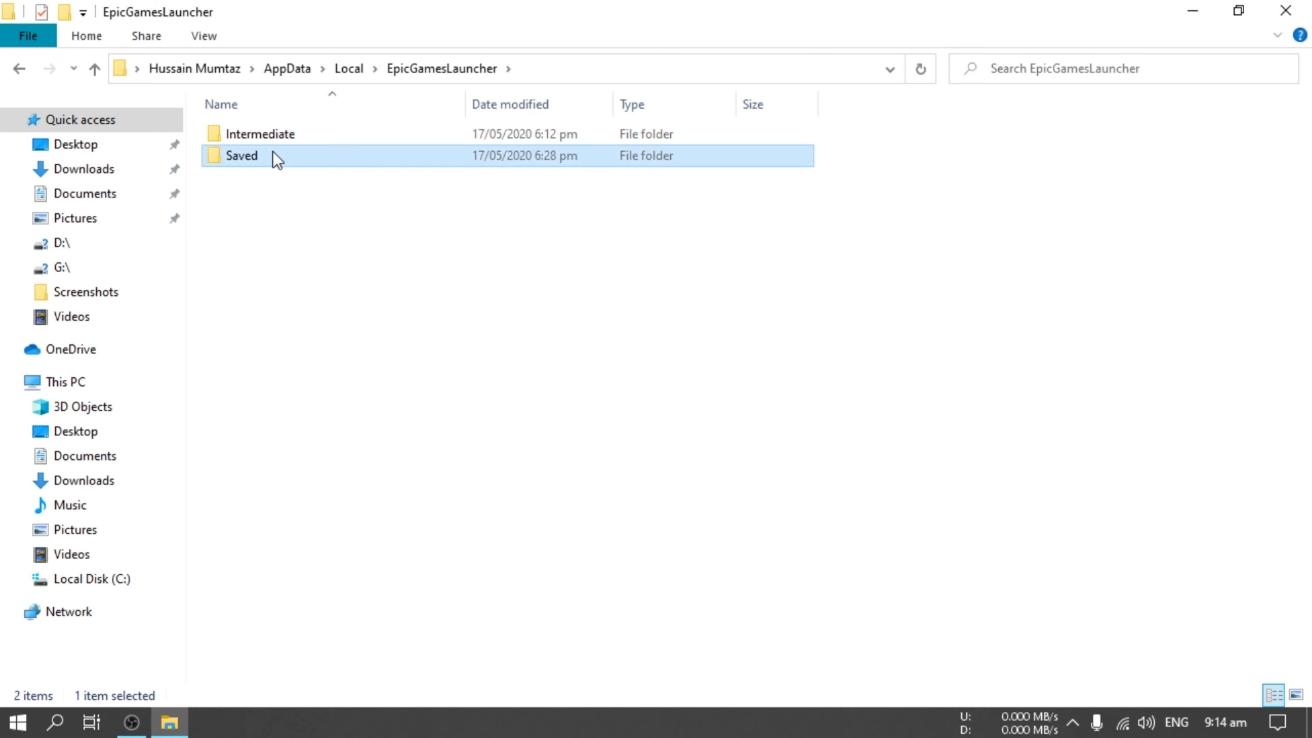
{"action": "double_click", "coordinate": [273, 156]}
{"action": "double_click", "coordinate": [280, 132]}
{"action": "double_click", "coordinate": [267, 157]}
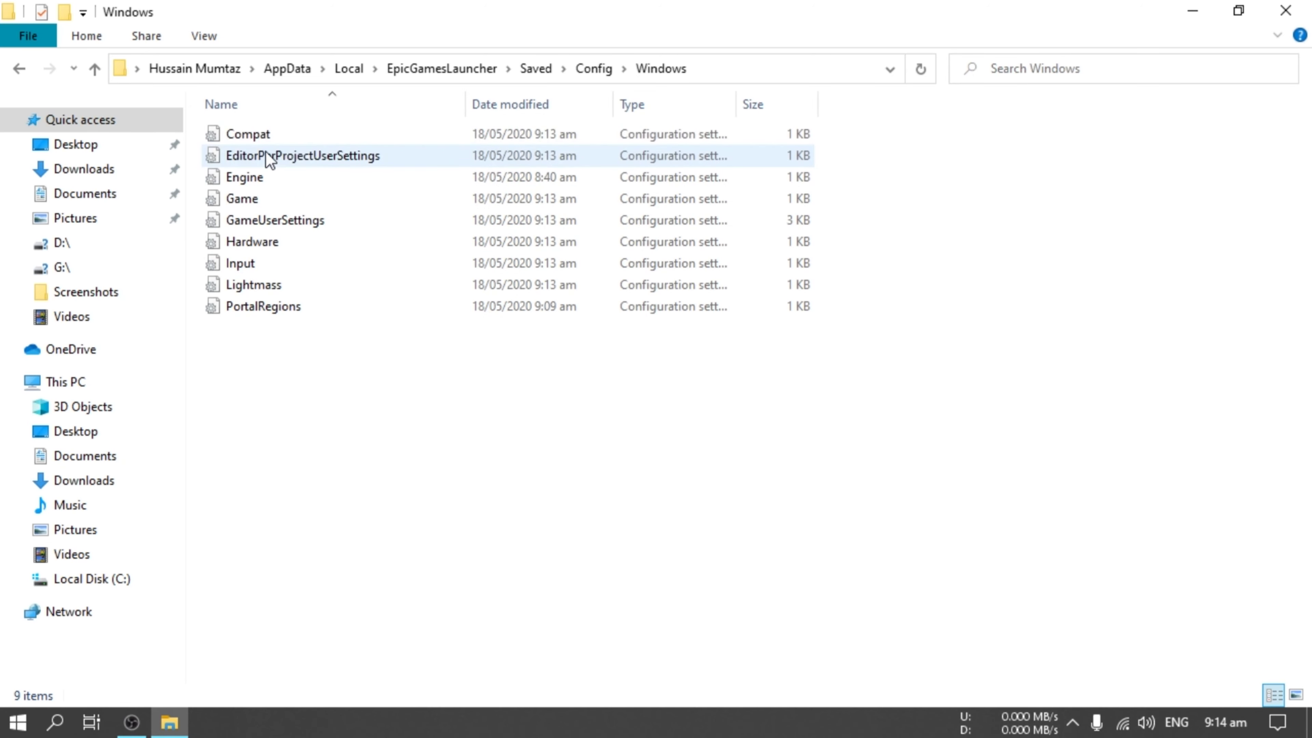
Delete all text in the Engine configuration file, save it, and close Notepad and the folder window
{"action": "left_click", "coordinate": [245, 176]}
{"action": "double_click", "coordinate": [262, 178]}
{"action": "left_click_drag", "start_coordinate": [383, 237], "coordinate": [211, 60]}
{"action": "key", "text": "BackSpace"}
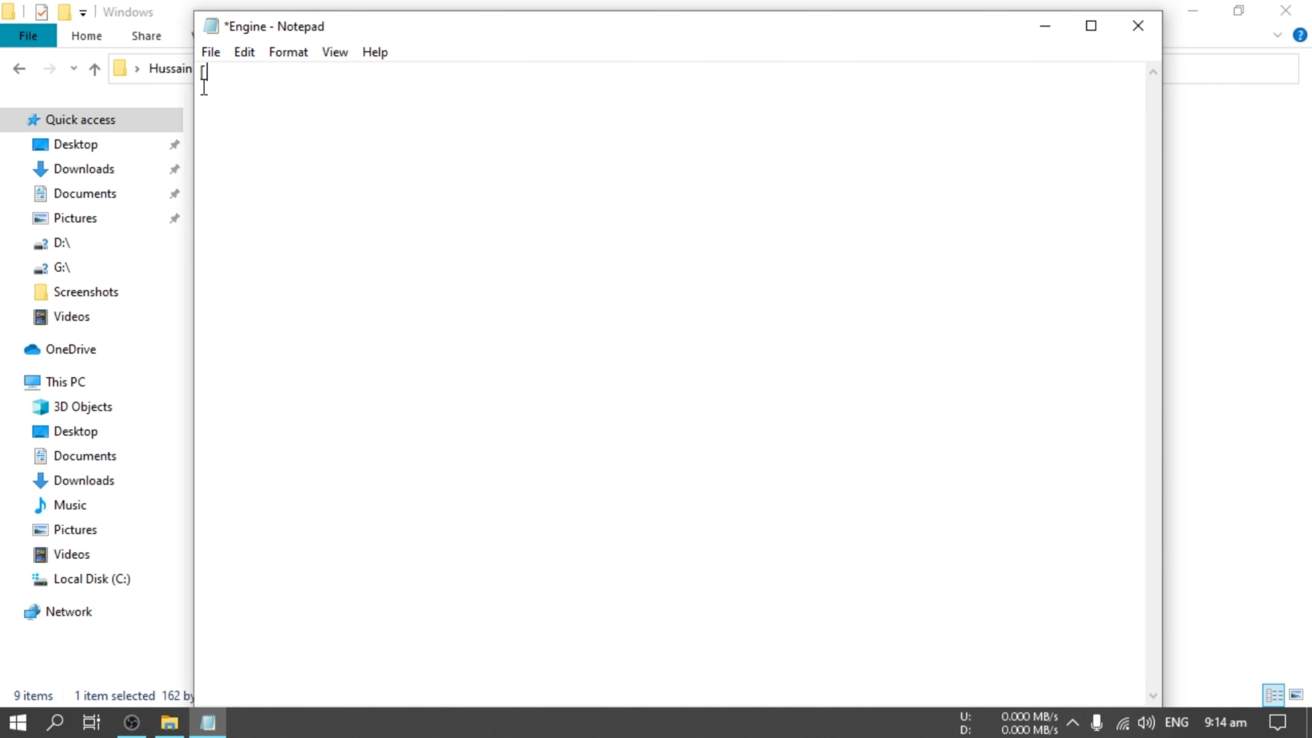
{"action": "left_click", "coordinate": [210, 52]}
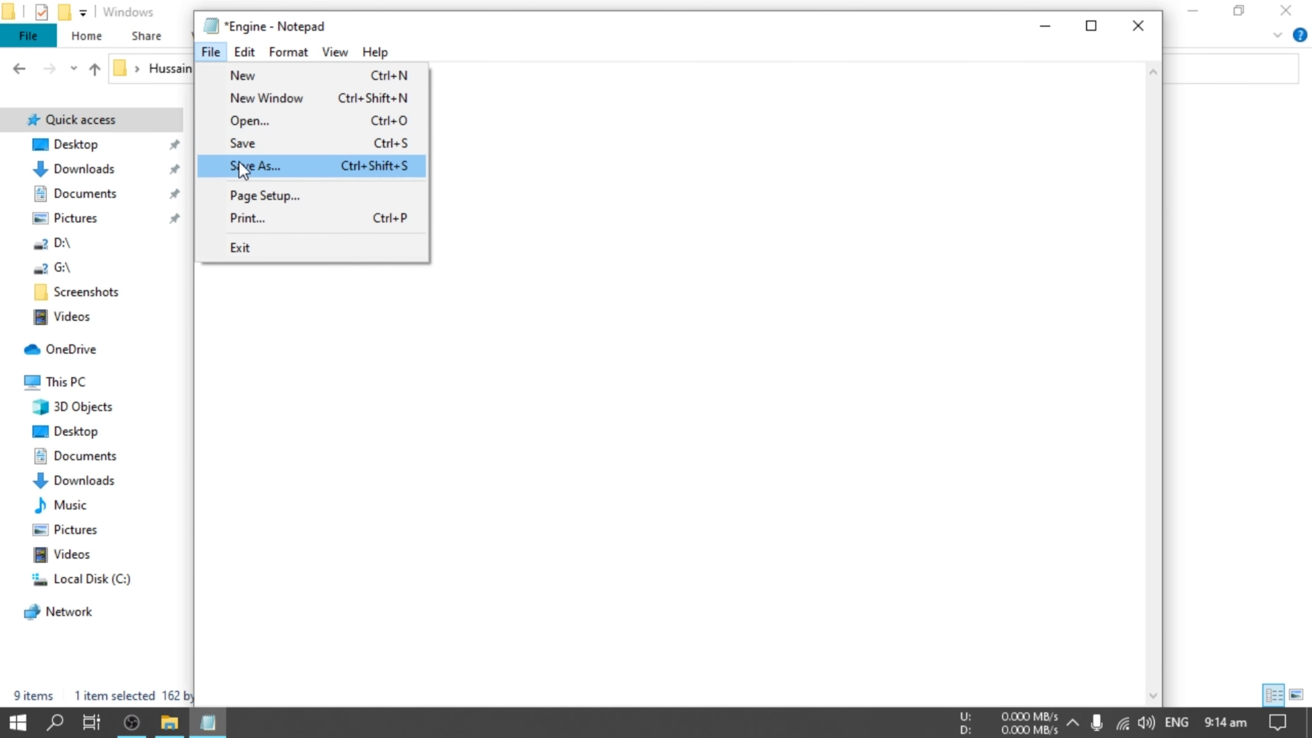
{"action": "left_click", "coordinate": [256, 145]}
{"action": "left_click", "coordinate": [1138, 25]}
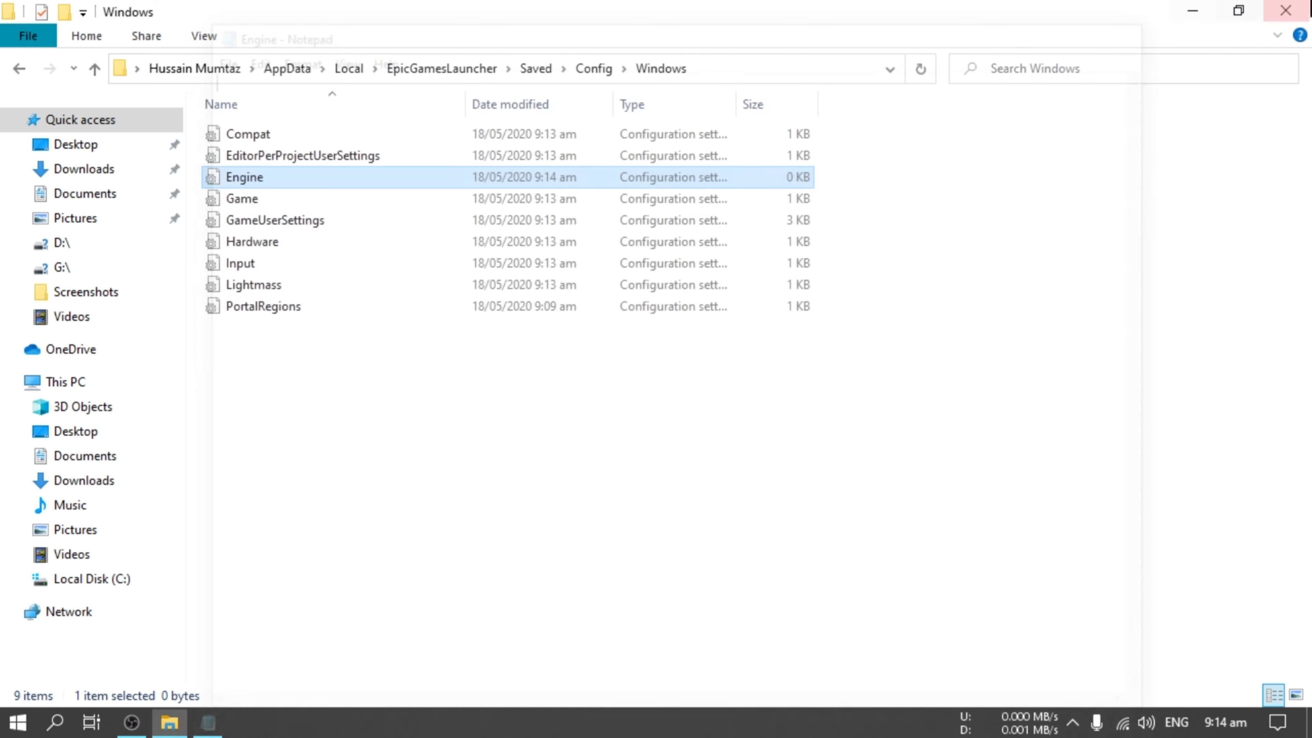
{"action": "left_click", "coordinate": [1286, 10]}
Refresh the desktop and start the Epic Games Launcher
{"action": "right_click", "coordinate": [766, 240]}
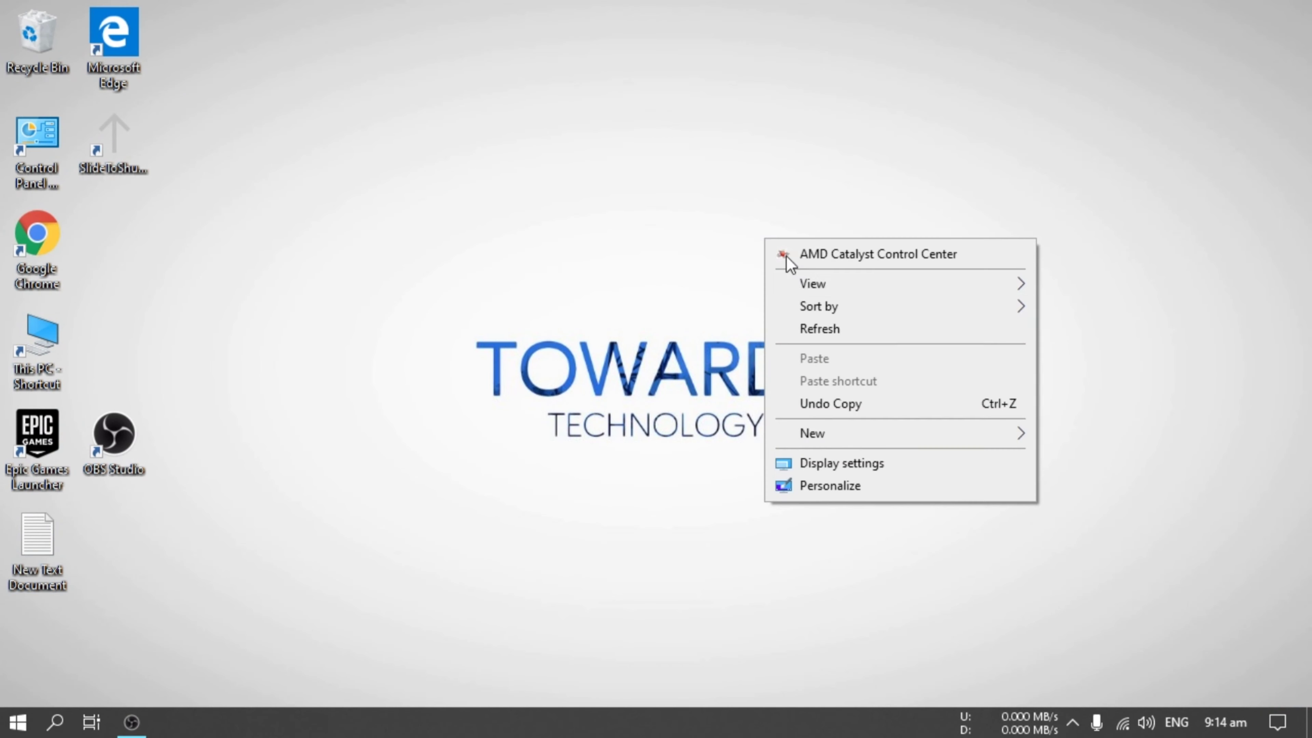
{"action": "left_click", "coordinate": [816, 329]}
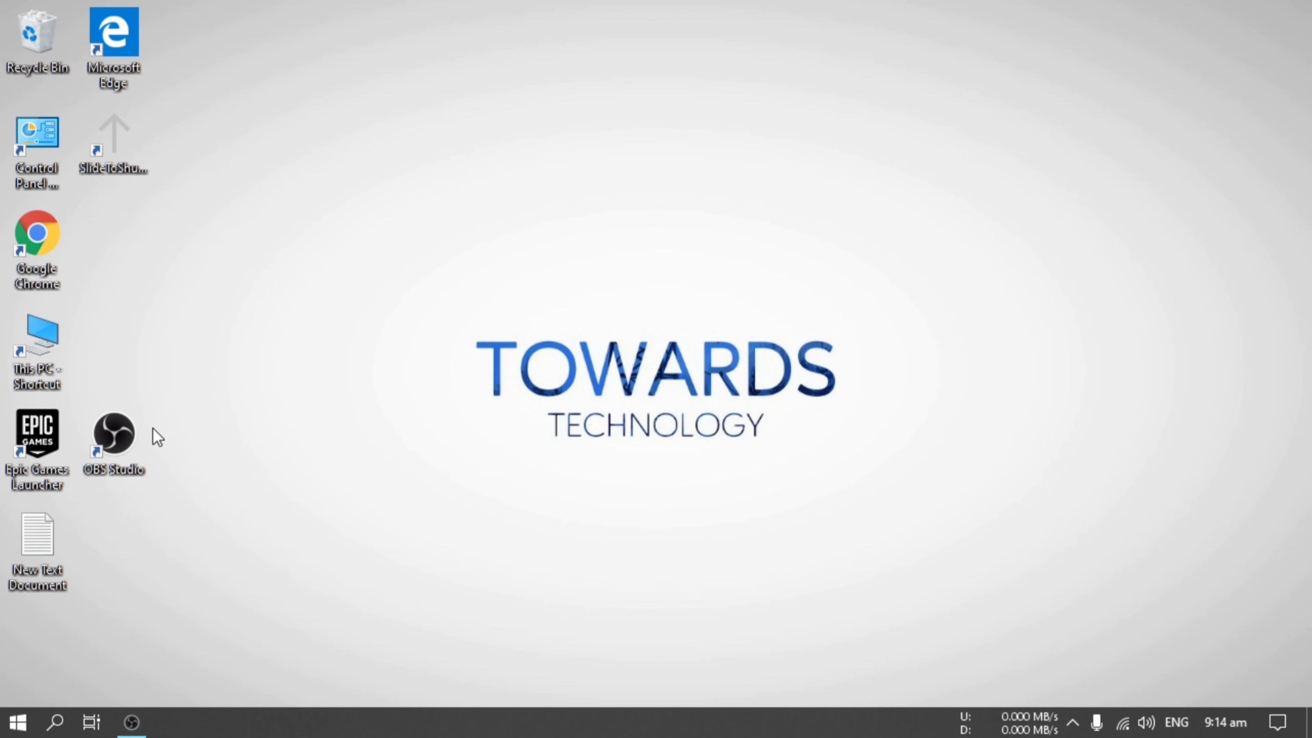
{"action": "left_click", "coordinate": [30, 440]}
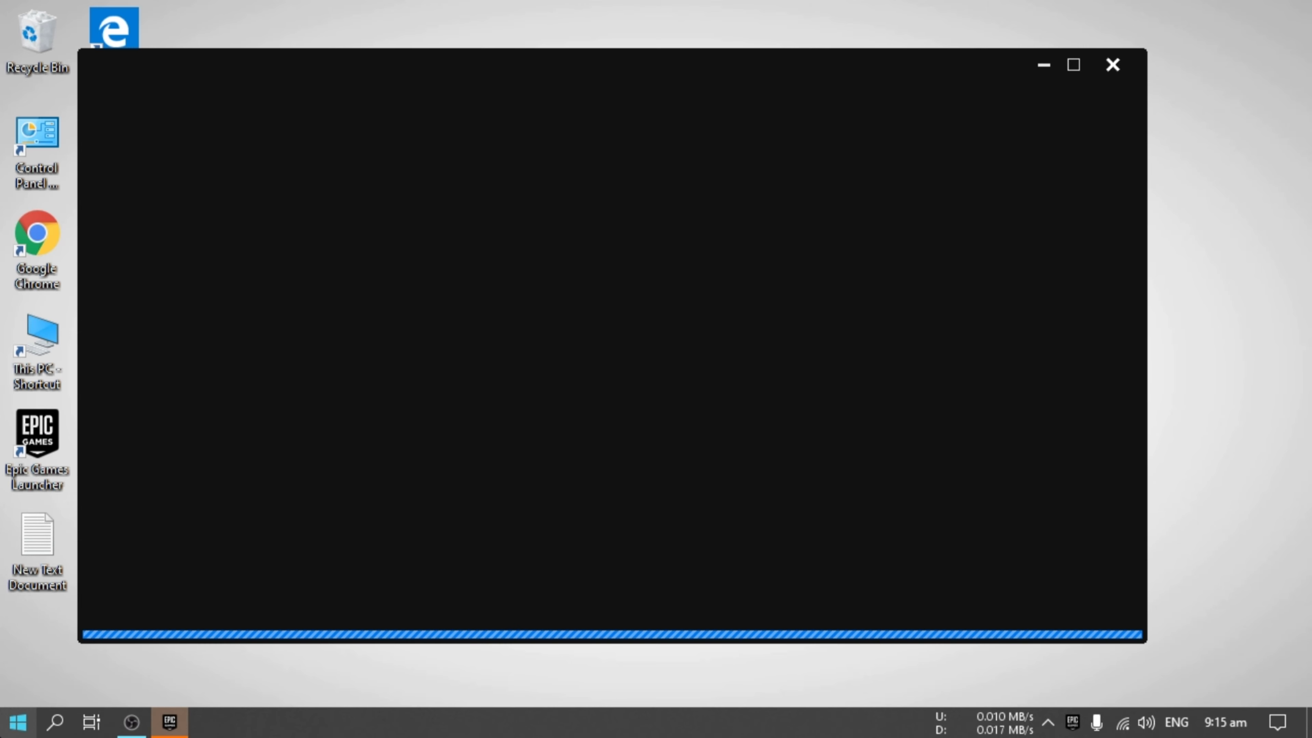
Set the EpicGamesLauncher process priority to High in Task Manager, confirm the change and close Task Manager
{"action": "right_click", "coordinate": [5, 733]}
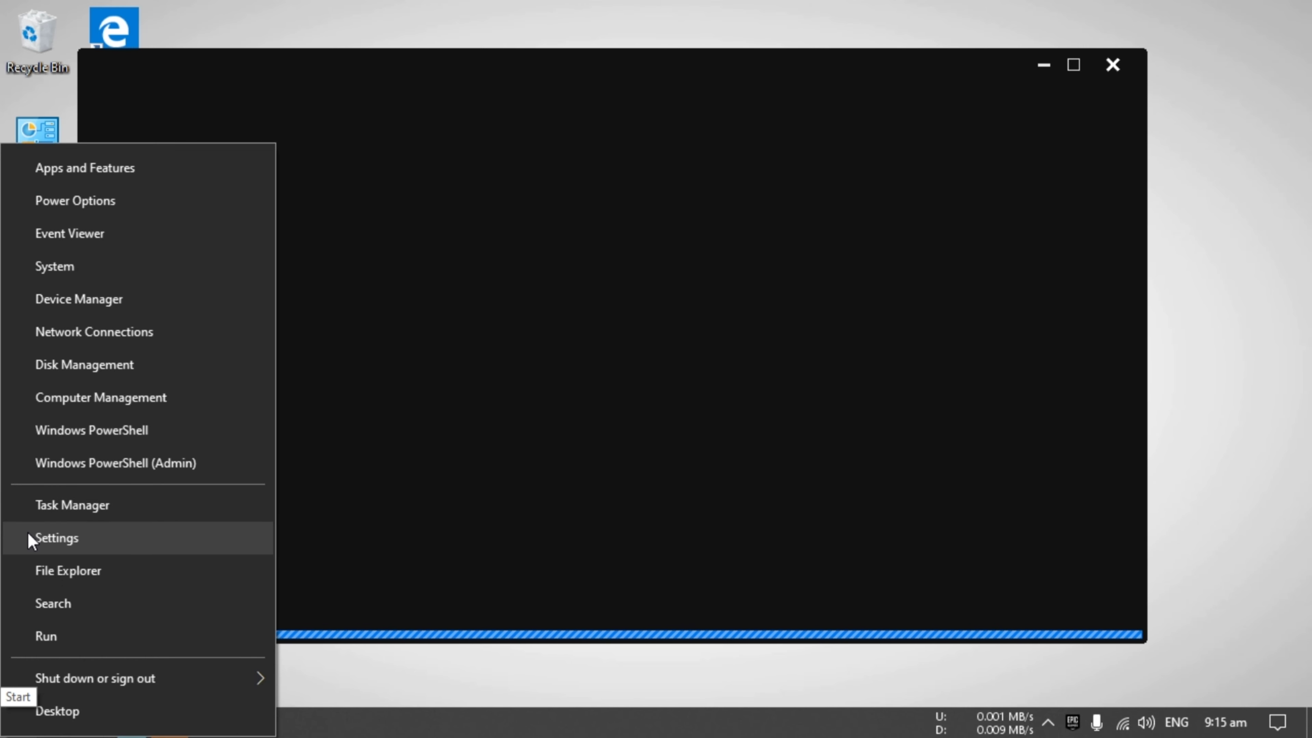
{"action": "left_click", "coordinate": [53, 505]}
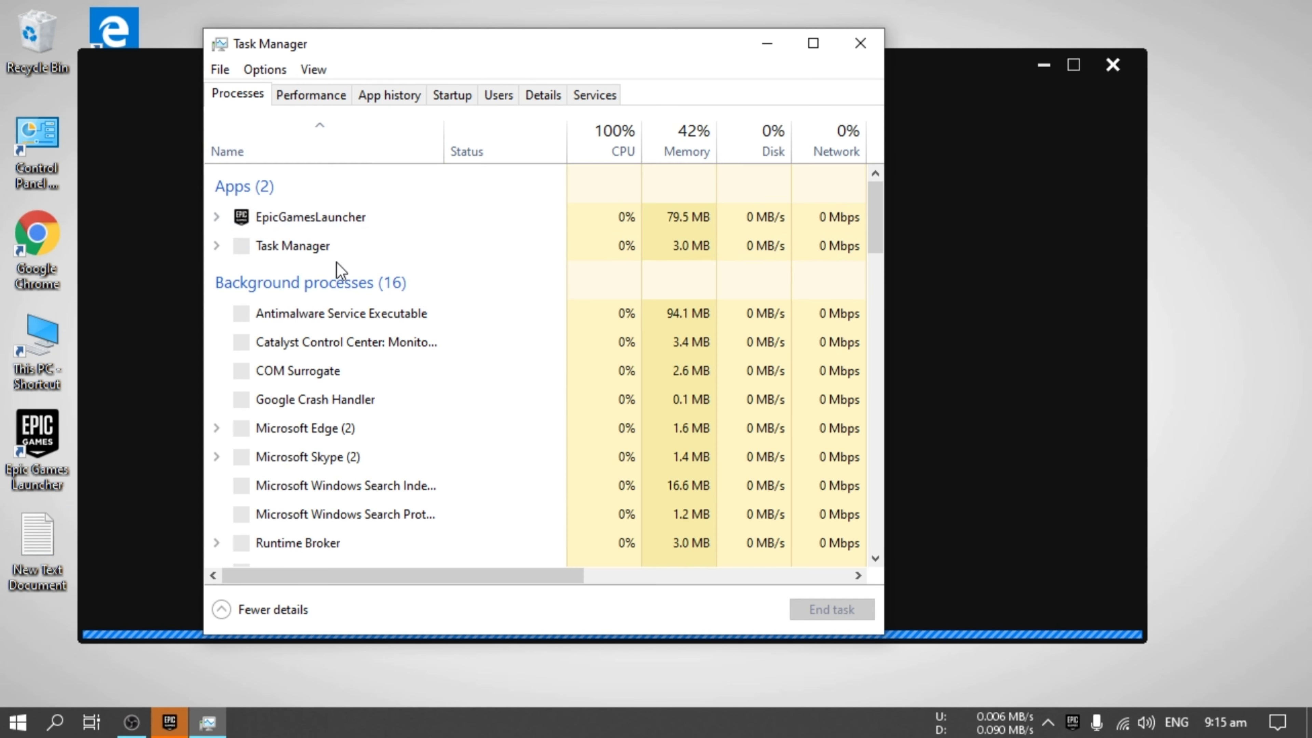
{"action": "left_click", "coordinate": [535, 92]}
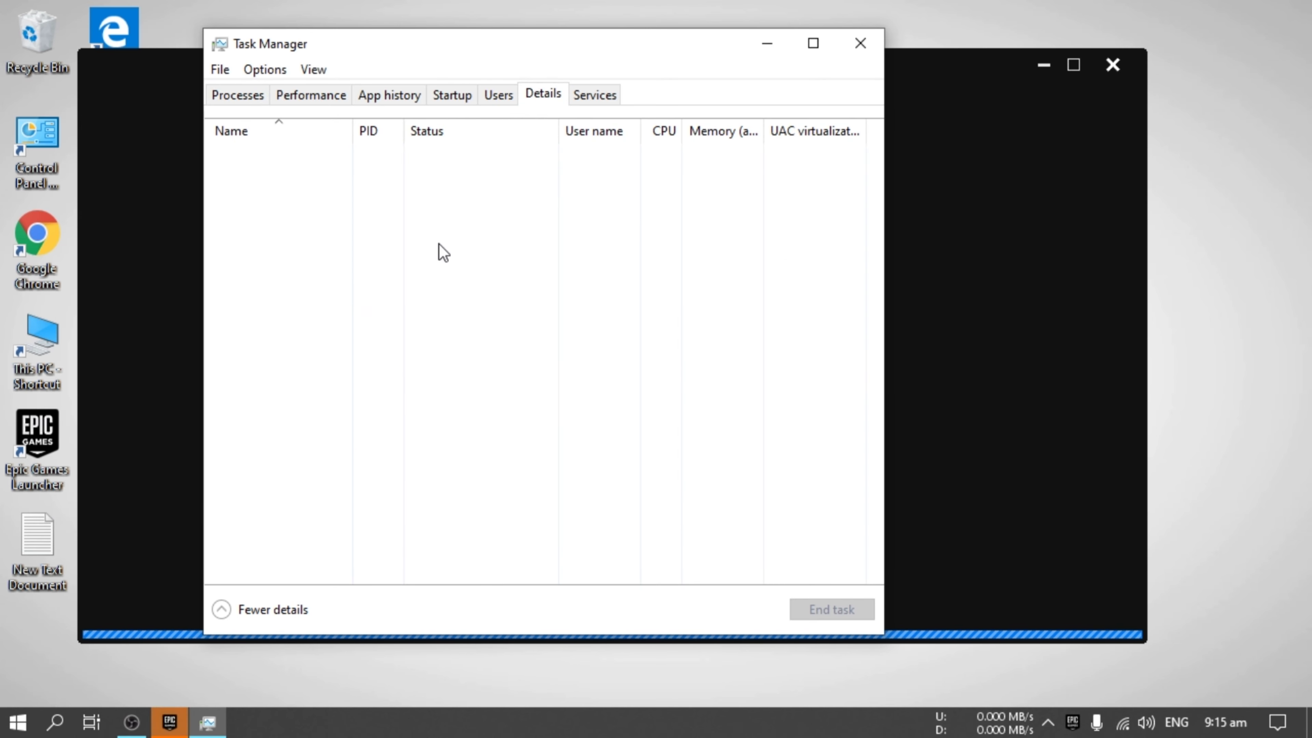
{"action": "left_click", "coordinate": [255, 391]}
{"action": "right_click", "coordinate": [256, 392]}
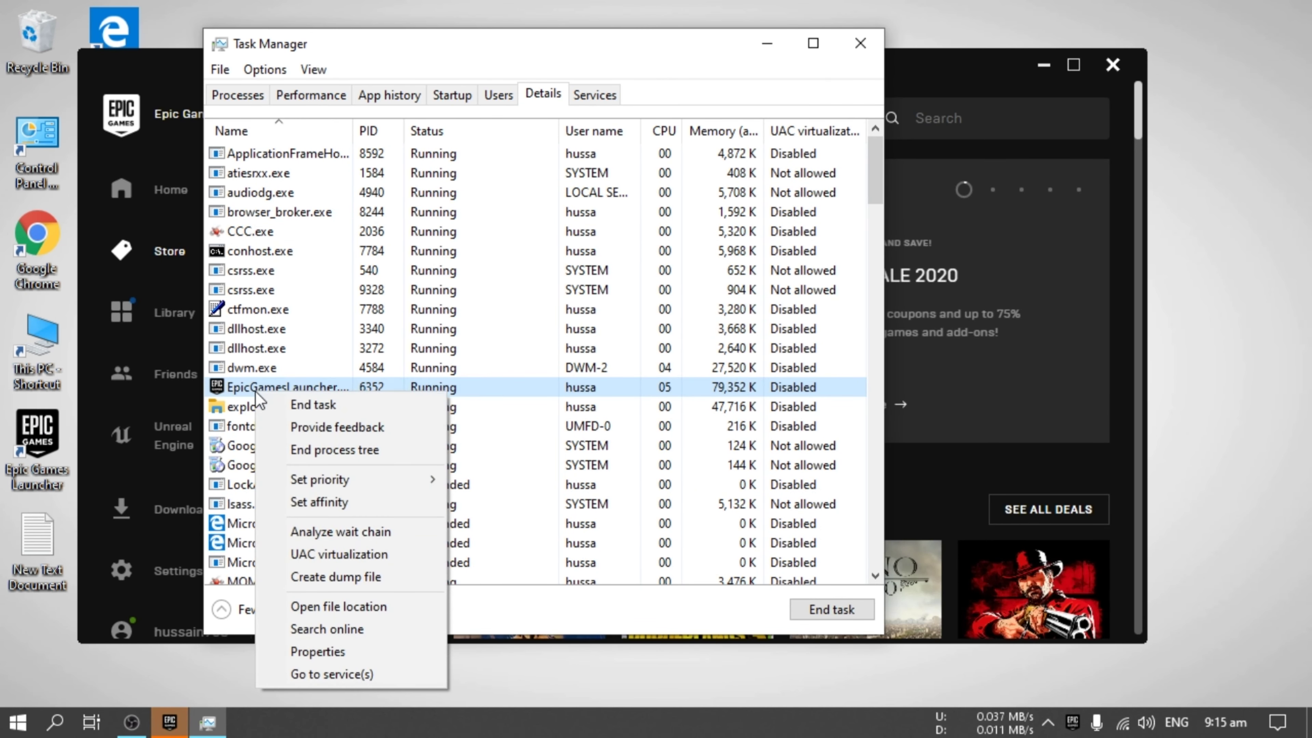
{"action": "mouse_move", "coordinate": [408, 479]}
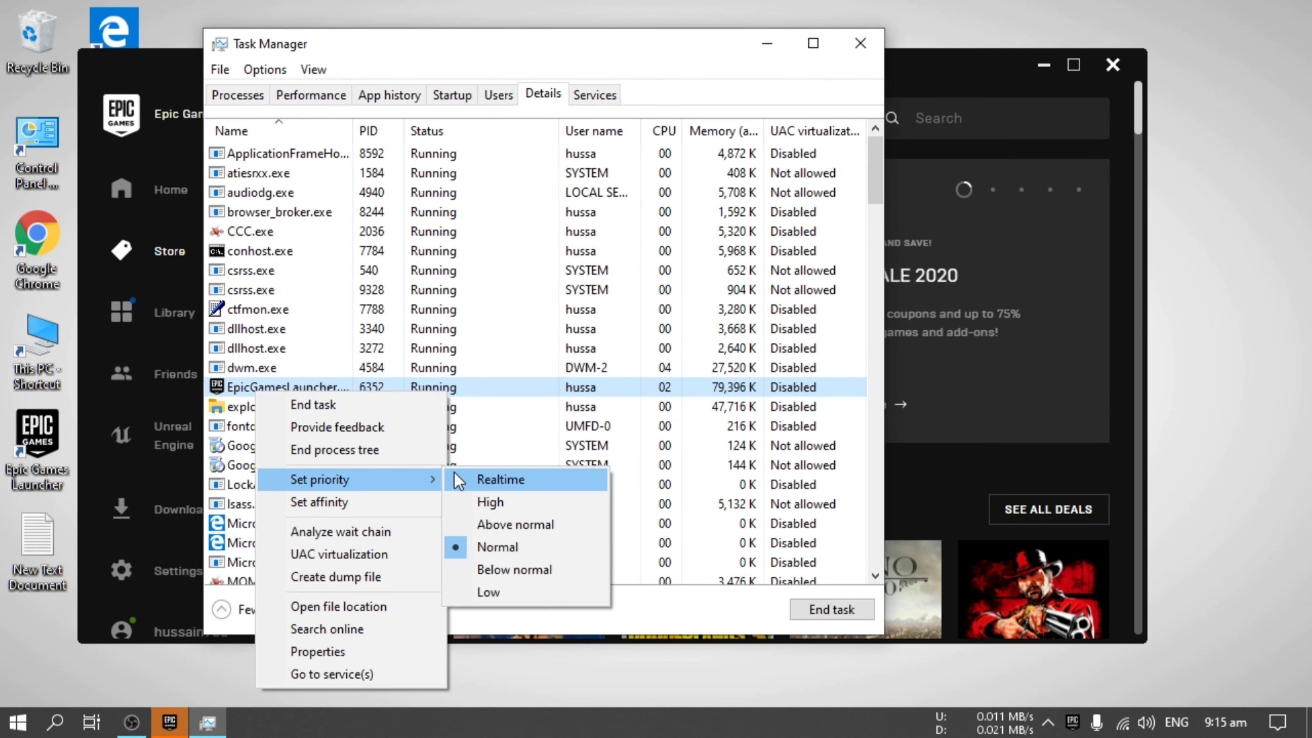
{"action": "left_click", "coordinate": [481, 503]}
{"action": "left_click", "coordinate": [676, 392]}
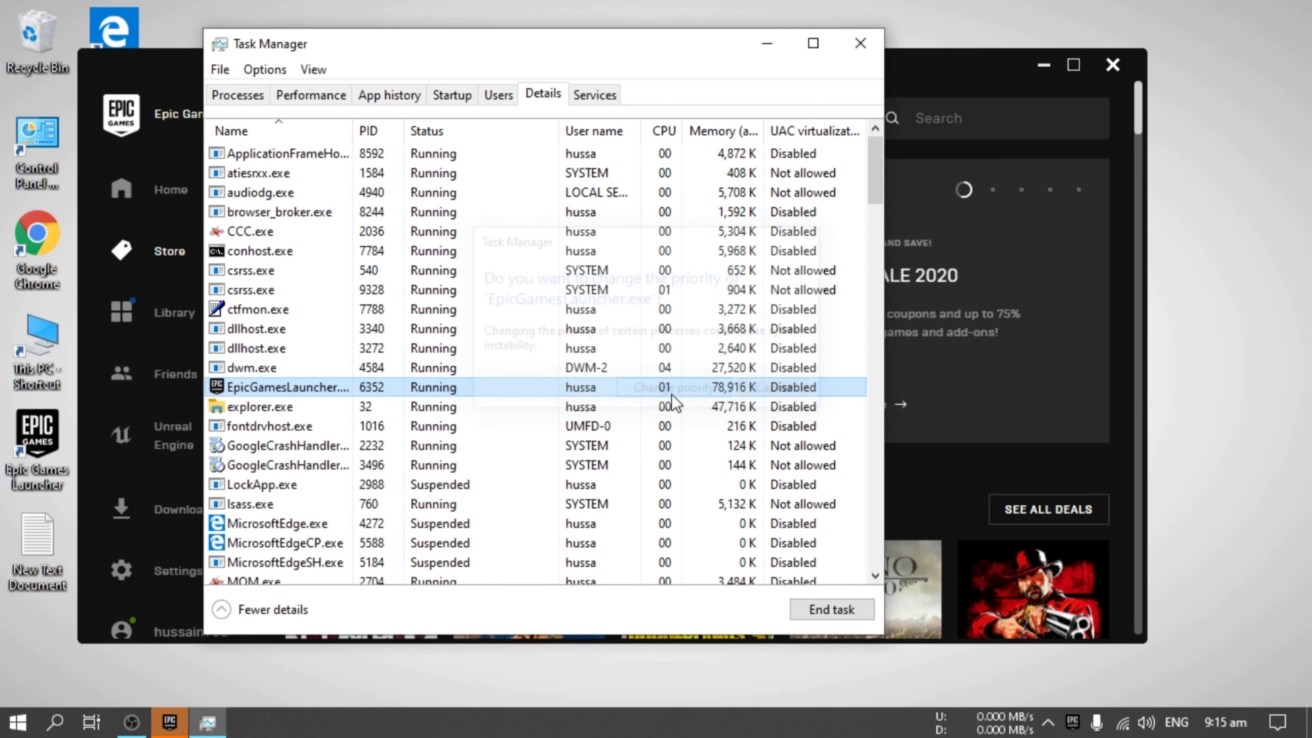
{"action": "left_click", "coordinate": [880, 46]}
Resume the Grand Theft Auto V download from the library and show its download progress in the maximized launcher window
{"action": "left_click", "coordinate": [174, 313]}
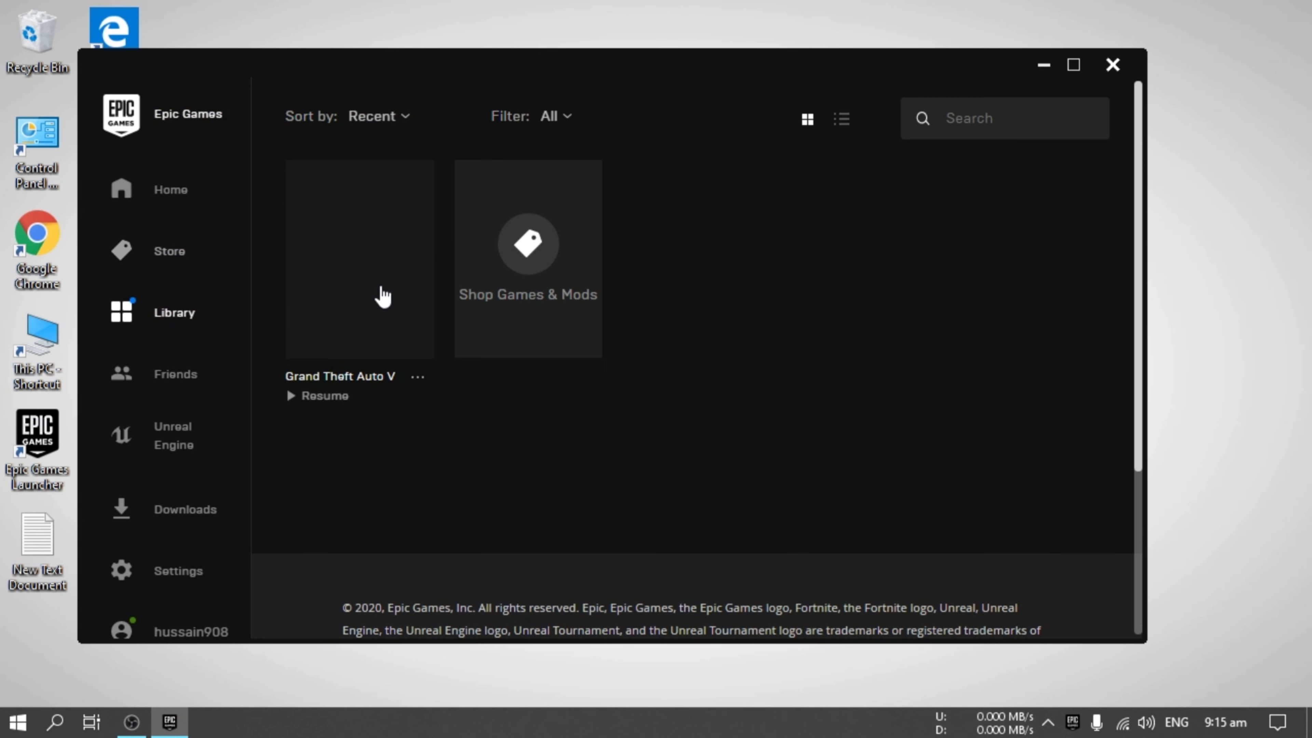
{"action": "left_click", "coordinate": [326, 398]}
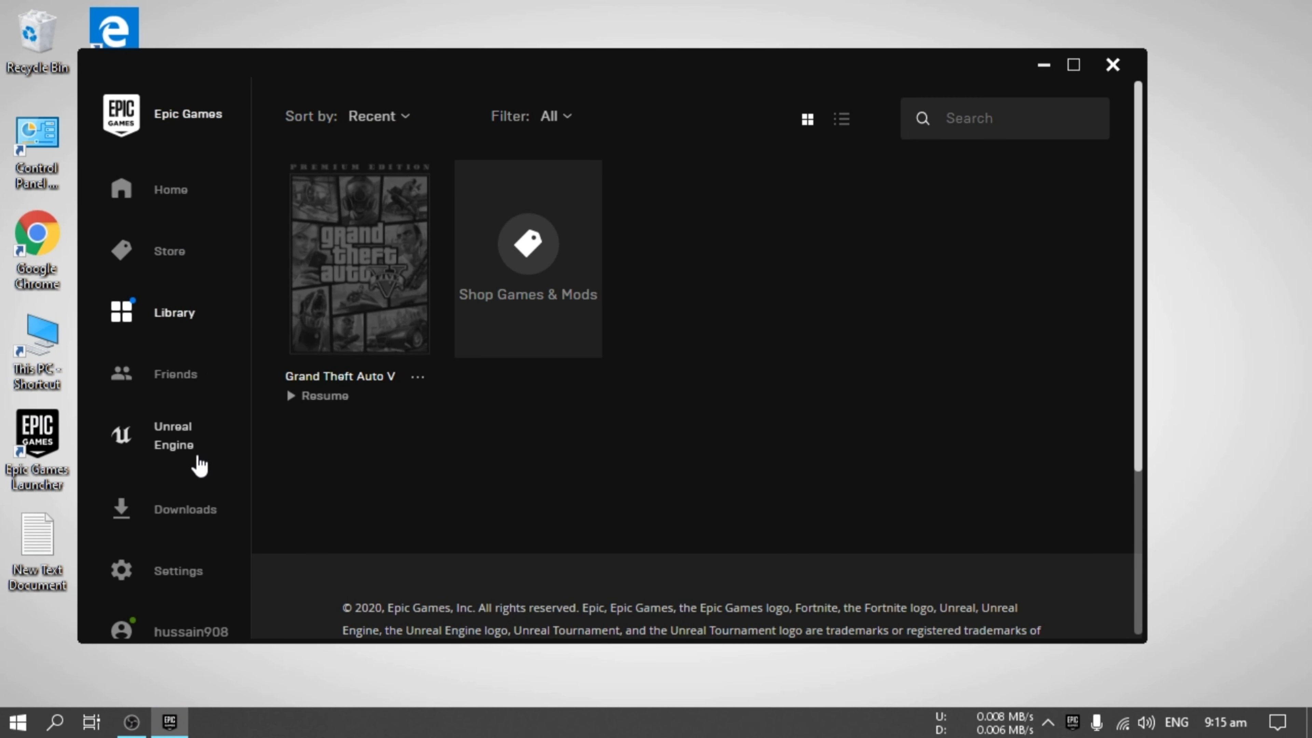
{"action": "left_click", "coordinate": [186, 510]}
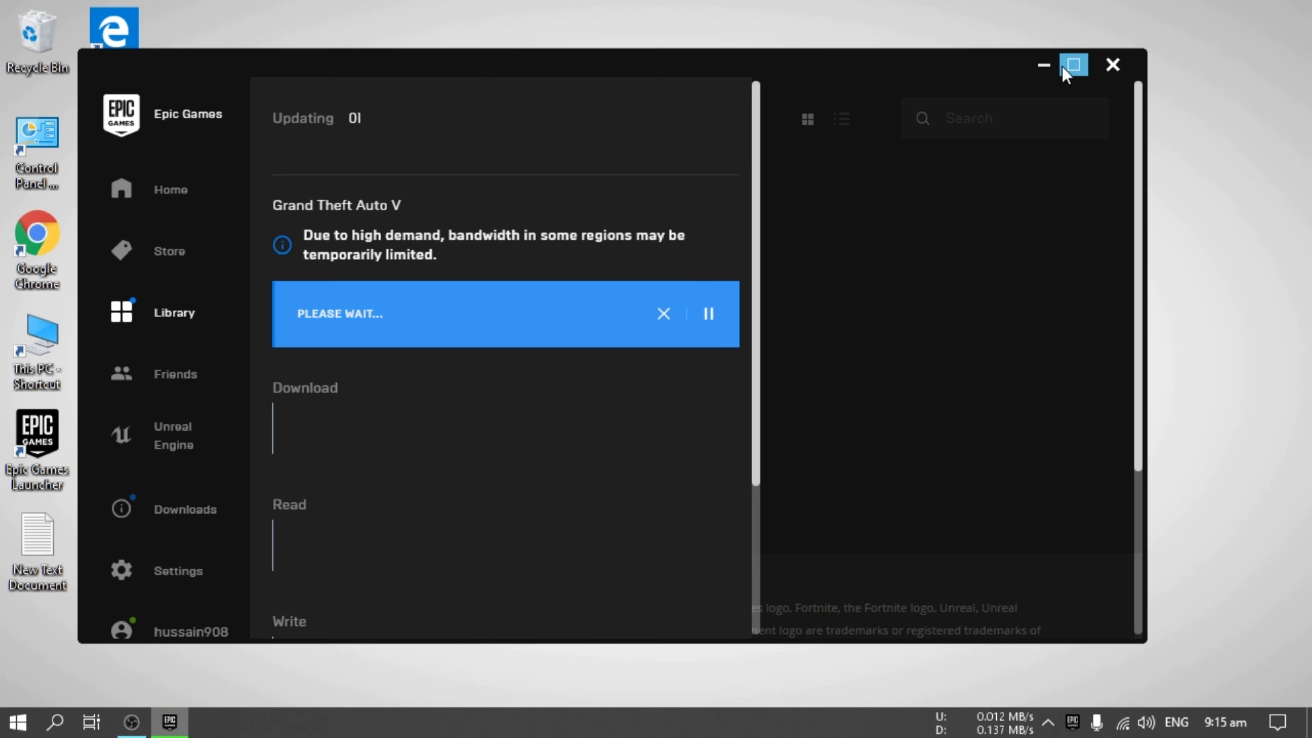
{"action": "left_click", "coordinate": [1074, 65]}
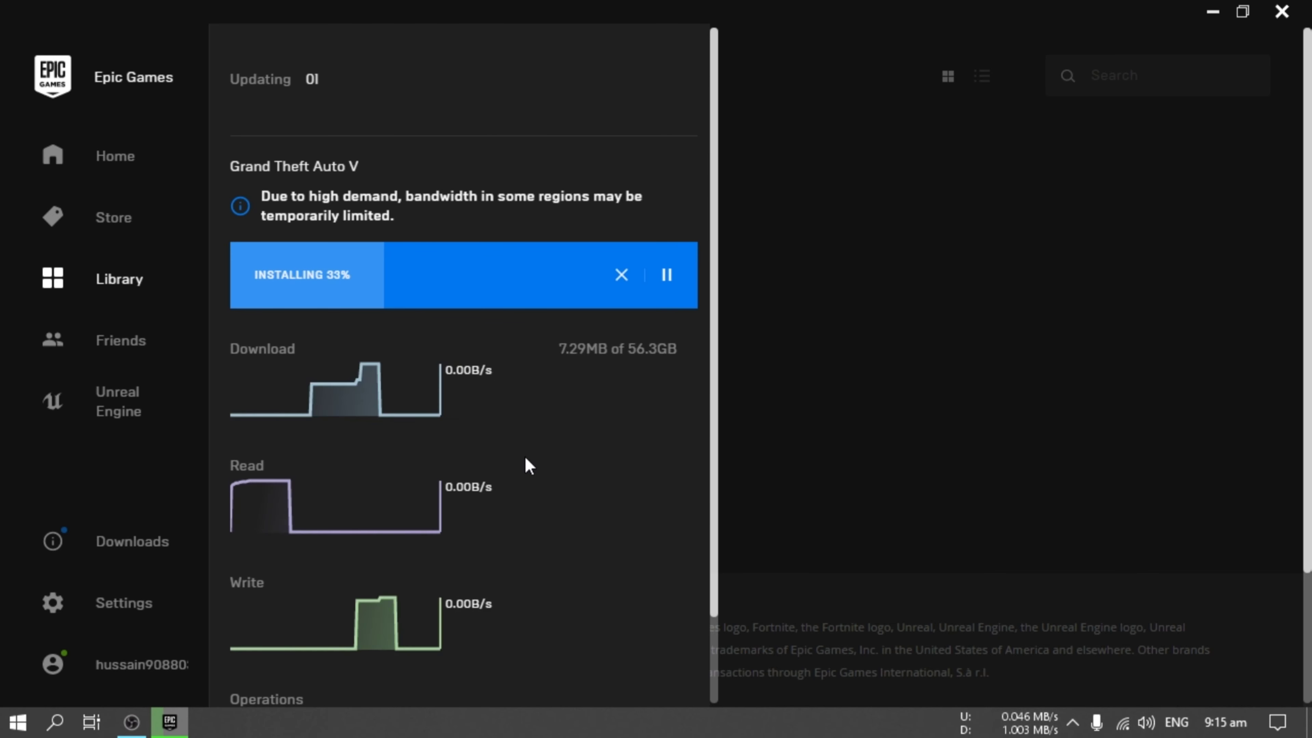
Enable Throttle Downloads in the launcher settings, try limits of 840 and 820 KB/s, and return to the download progress
{"action": "left_click", "coordinate": [137, 606]}
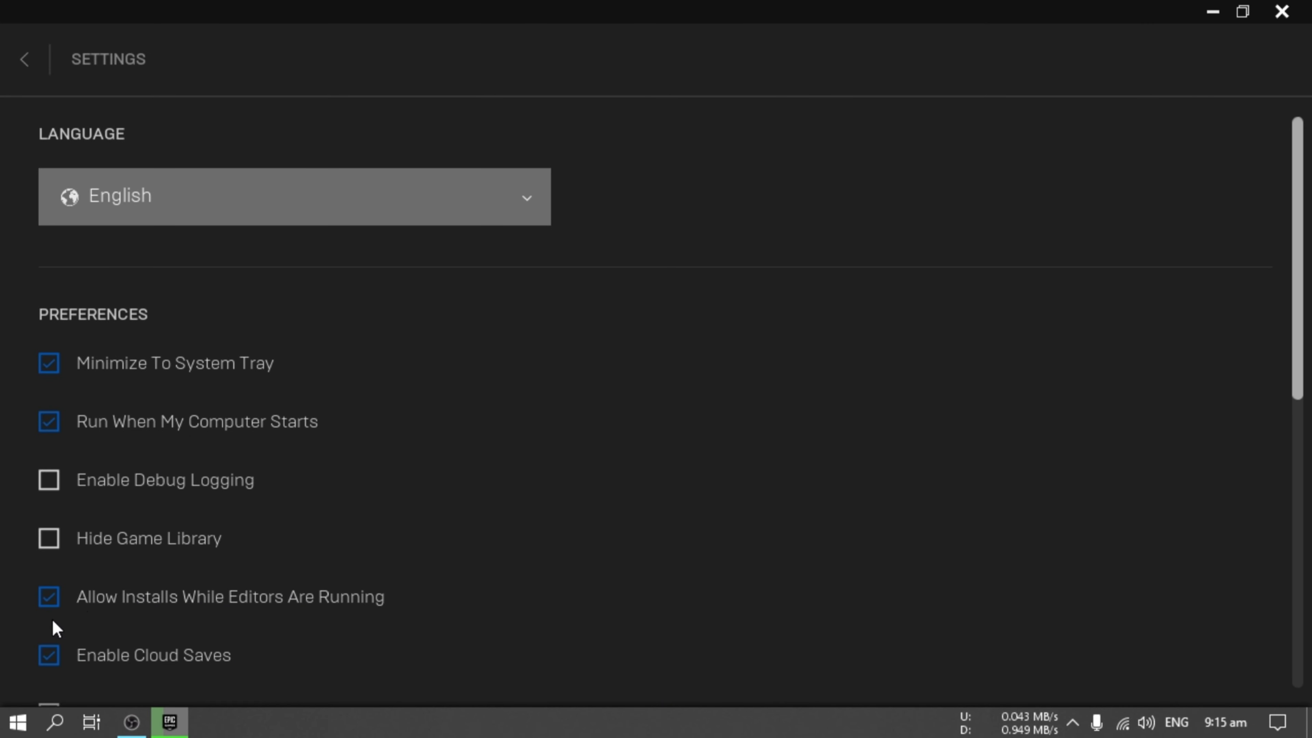
{"action": "left_click_drag", "start_coordinate": [1299, 265], "coordinate": [1300, 410]}
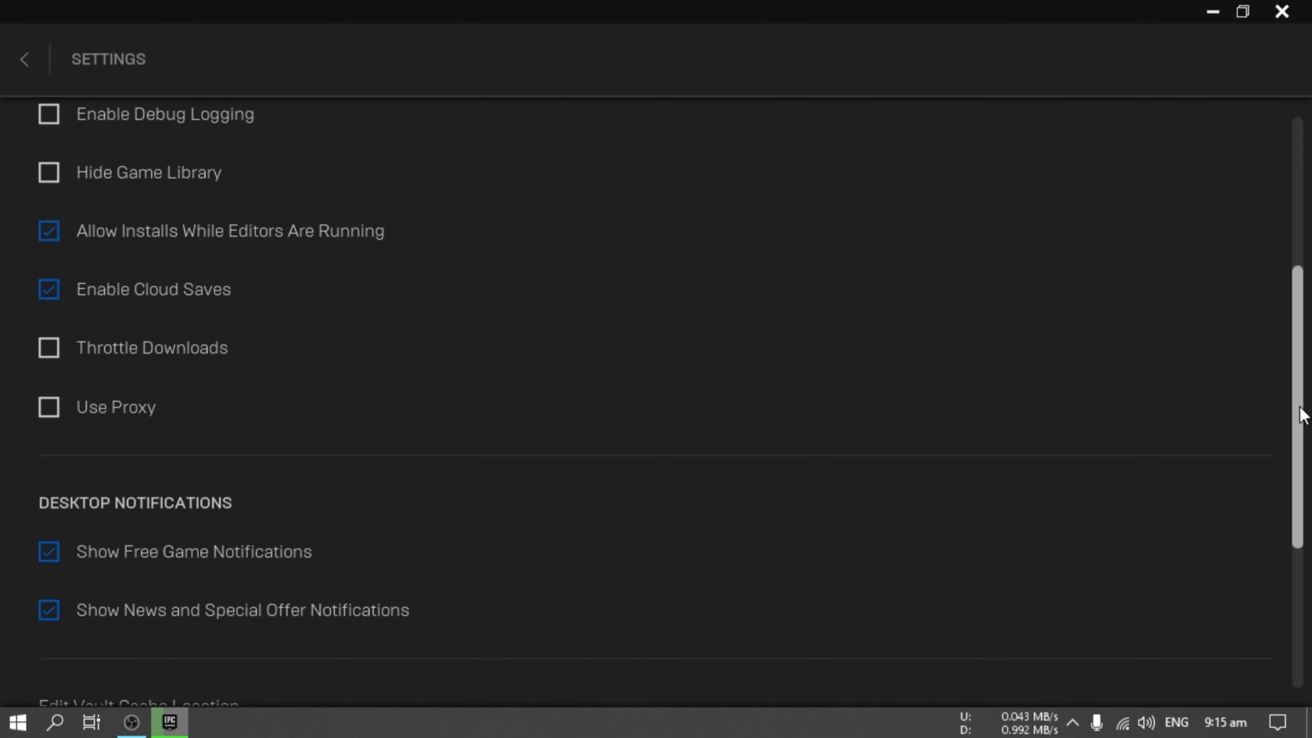
{"action": "left_click", "coordinate": [49, 346]}
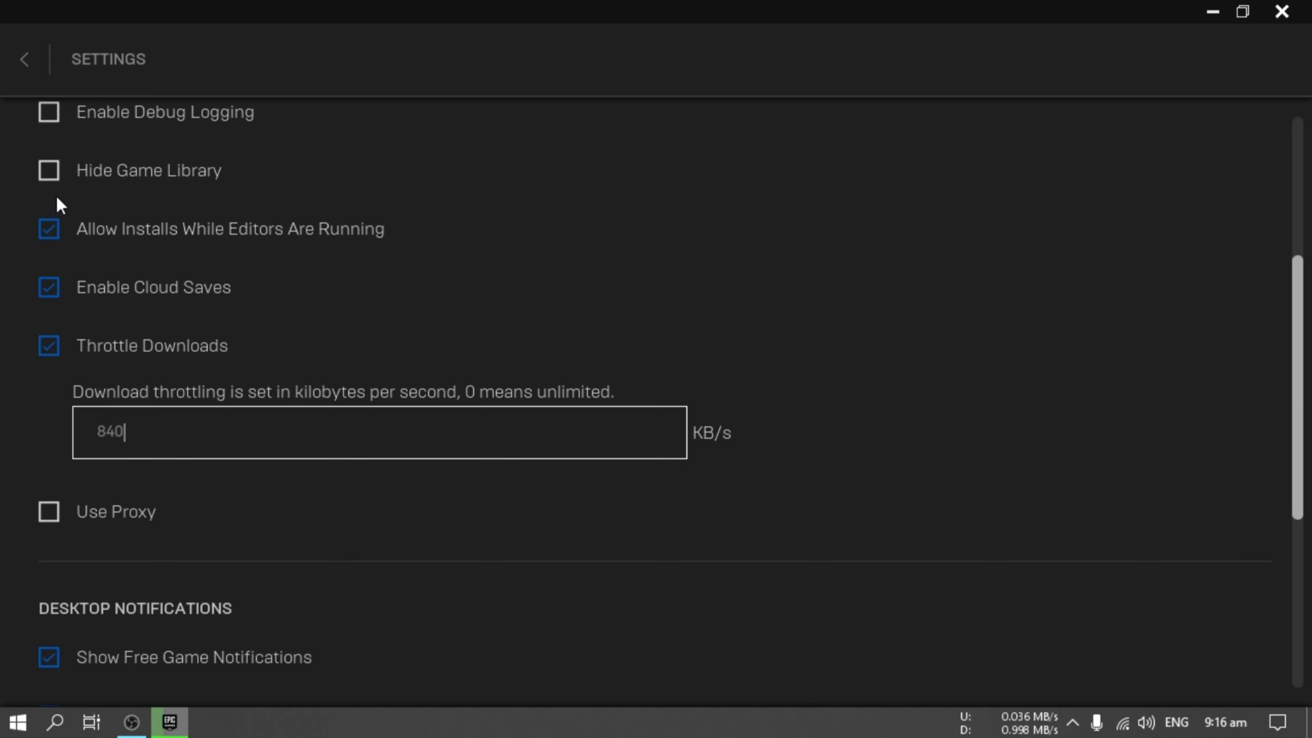
{"action": "left_click", "coordinate": [25, 59]}
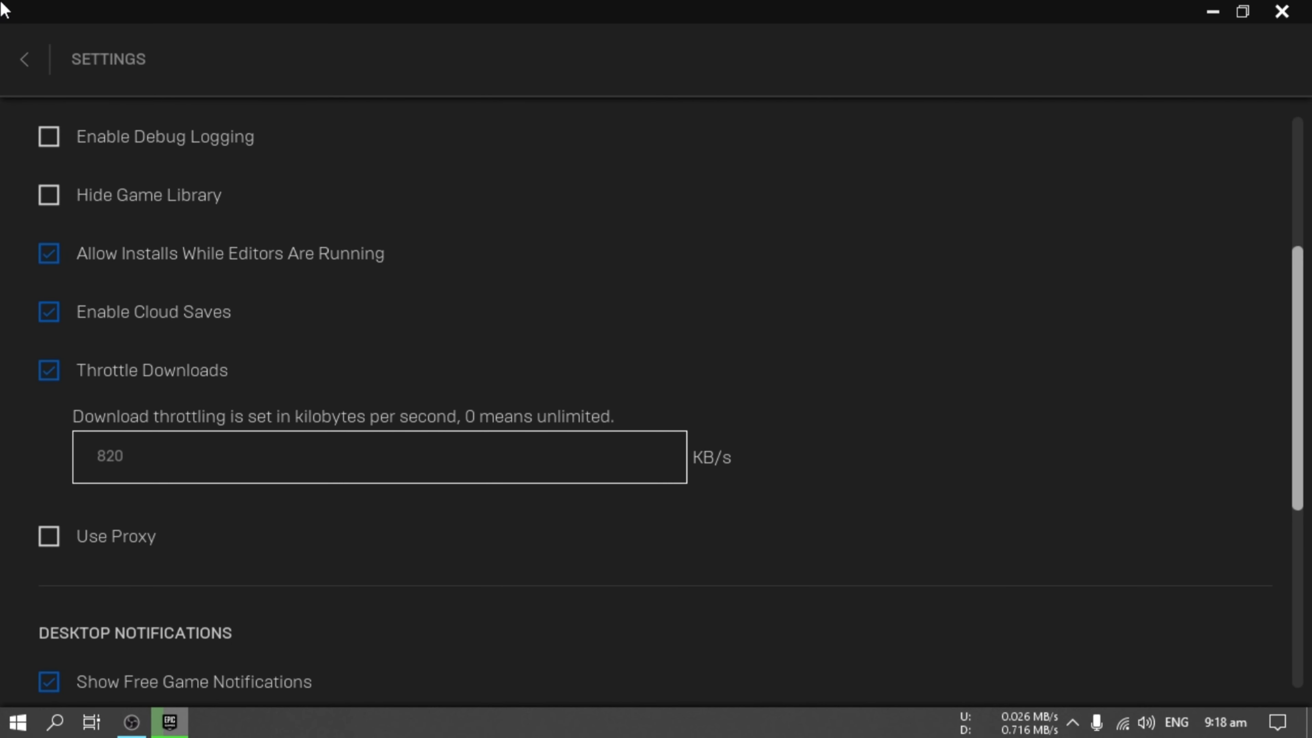
{"action": "left_click", "coordinate": [24, 59]}
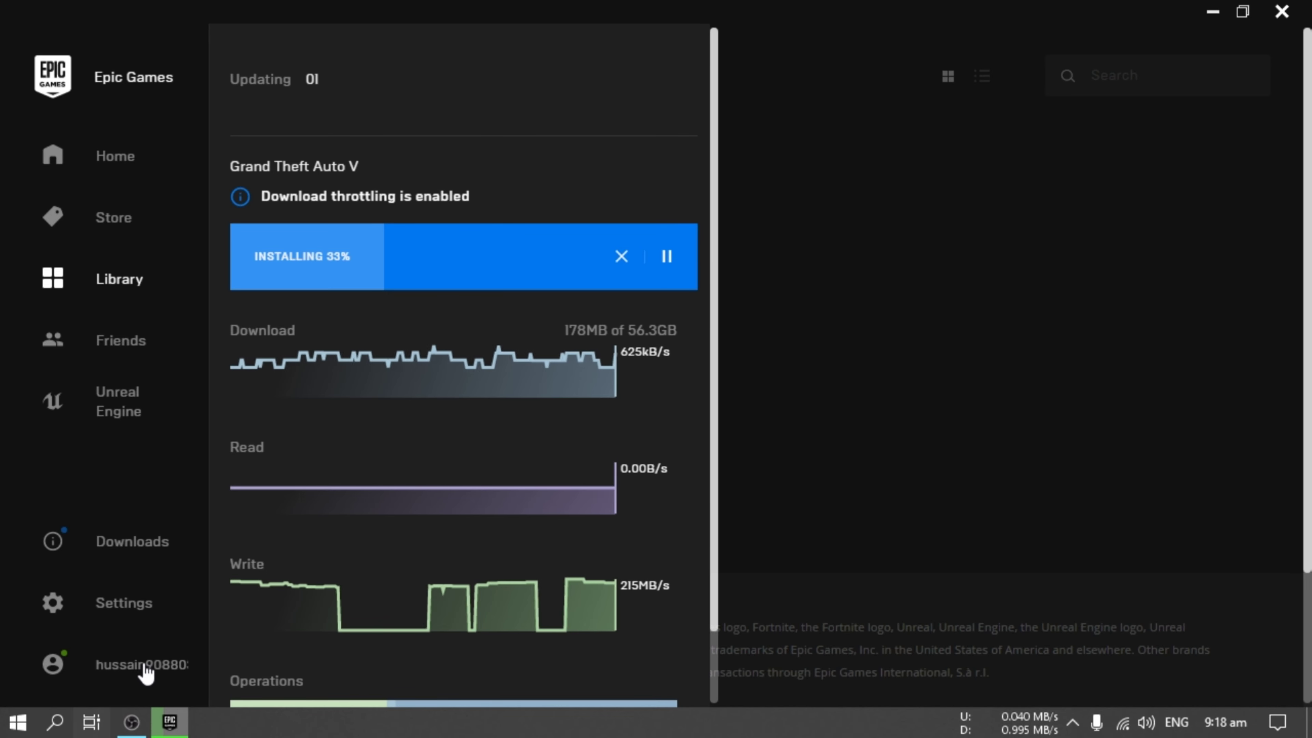
Reopen the launcher settings and set the download throttling limit to 840 KB/s
{"action": "left_click", "coordinate": [142, 606]}
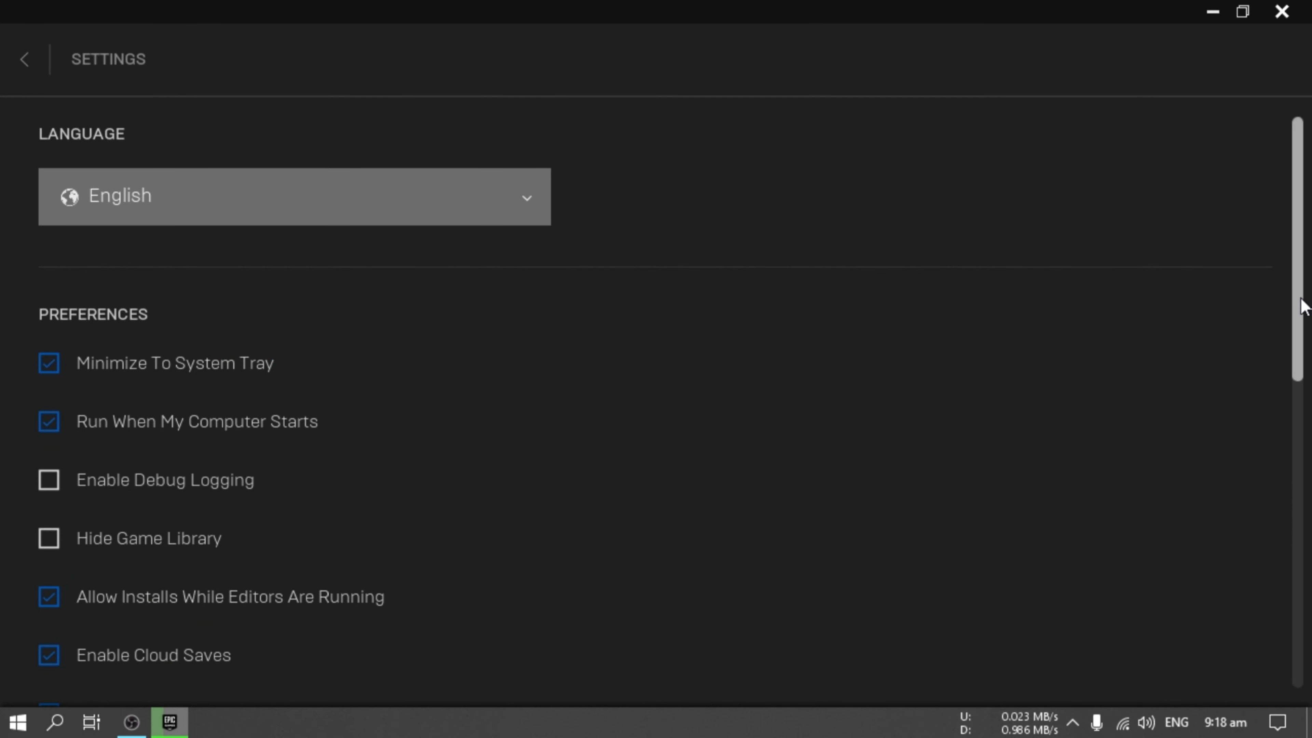
{"action": "scroll", "coordinate": [1273, 486], "scroll_direction": "down", "scroll_amount": 10}
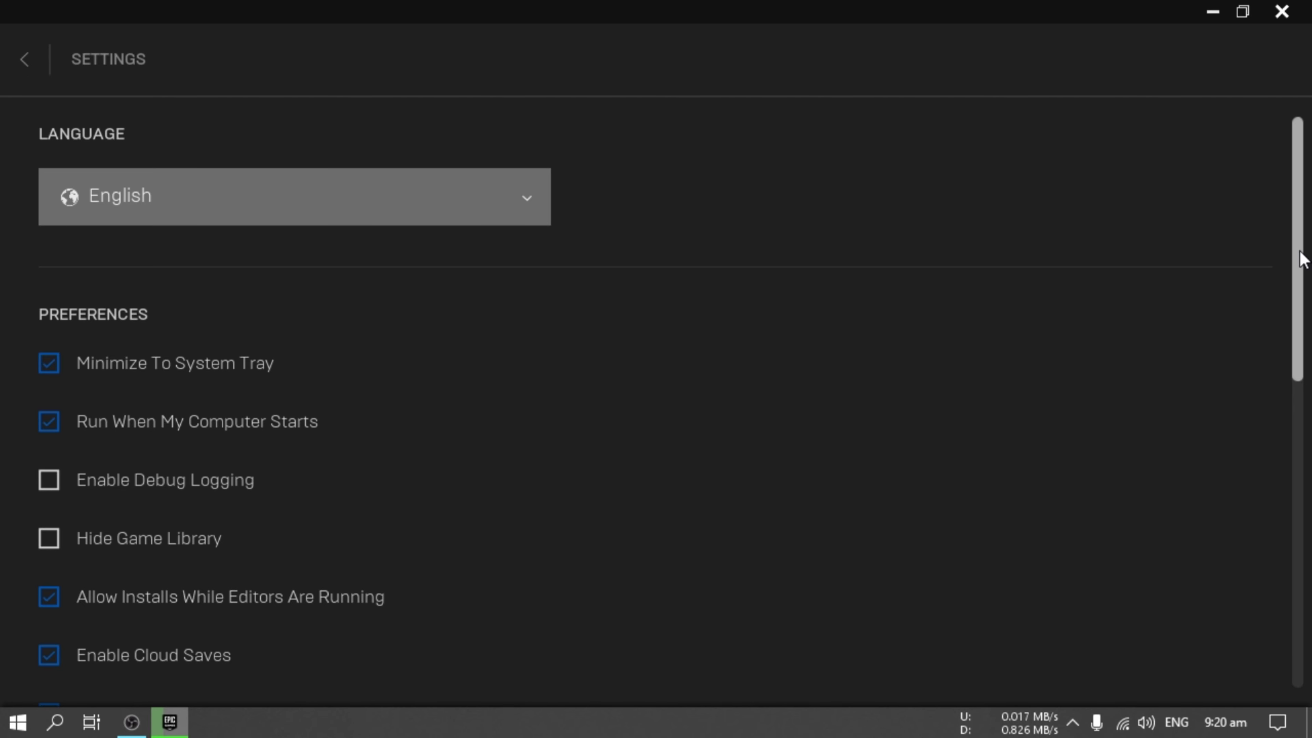
{"action": "left_click_drag", "start_coordinate": [1302, 259], "coordinate": [1279, 421]}
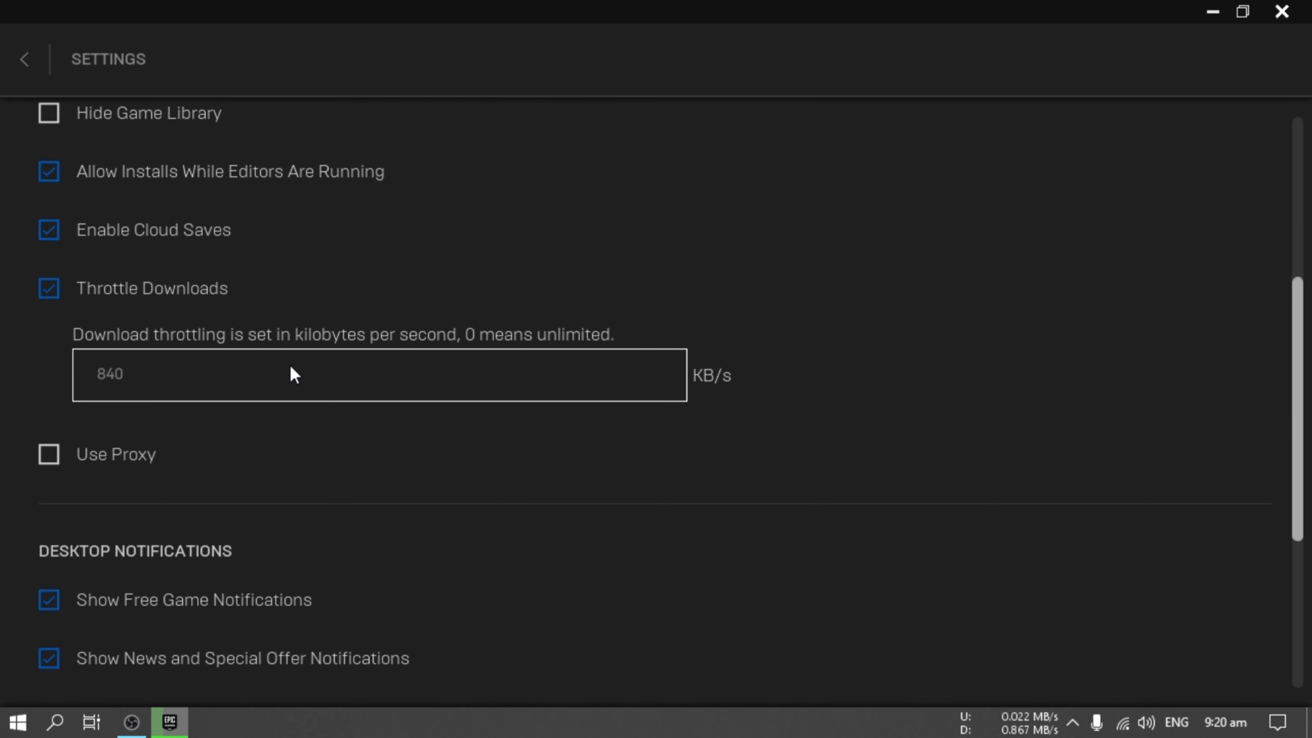
{"action": "left_click", "coordinate": [219, 375]}
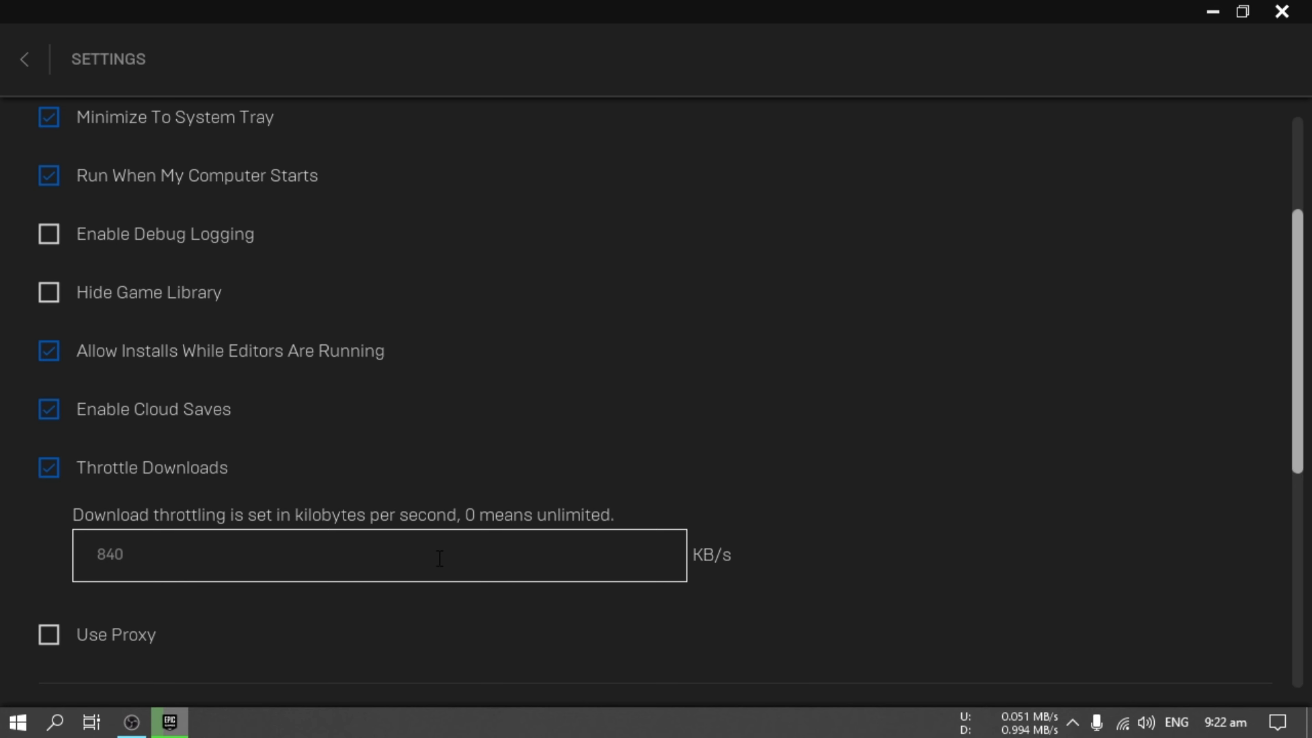
{"action": "left_click", "coordinate": [328, 559]}
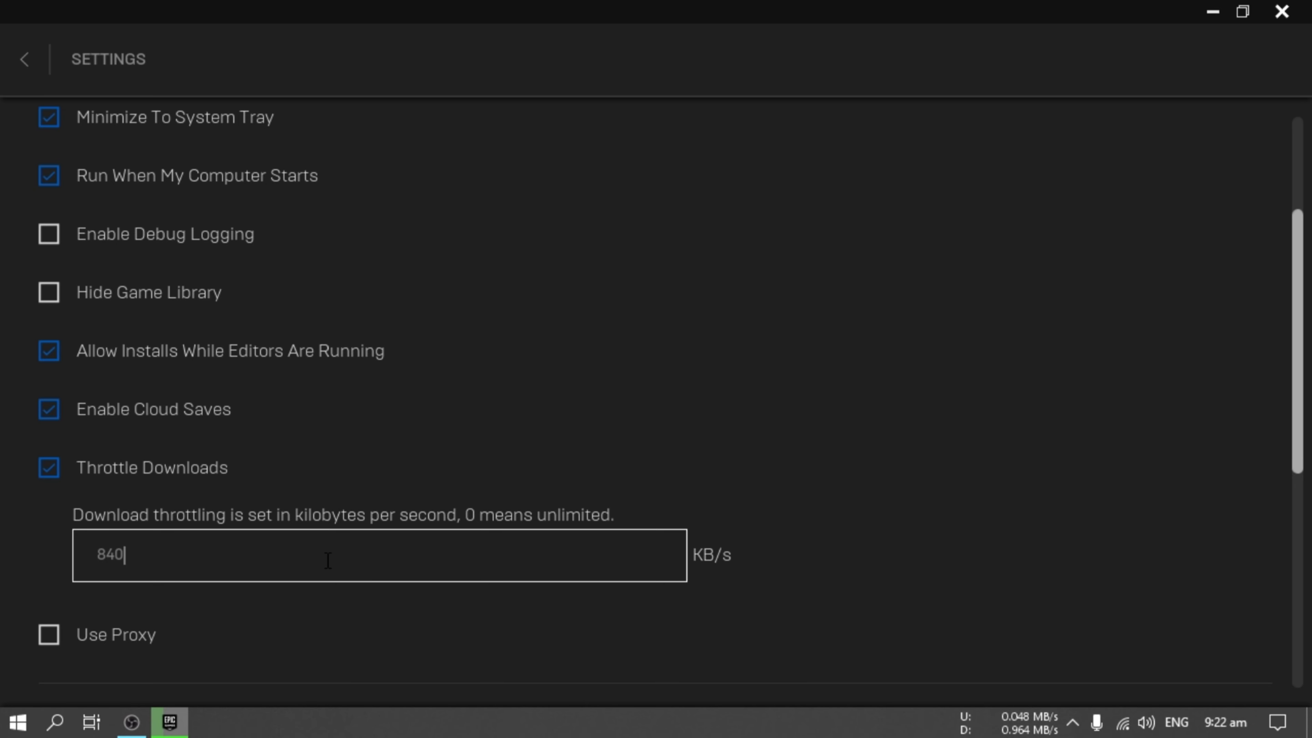